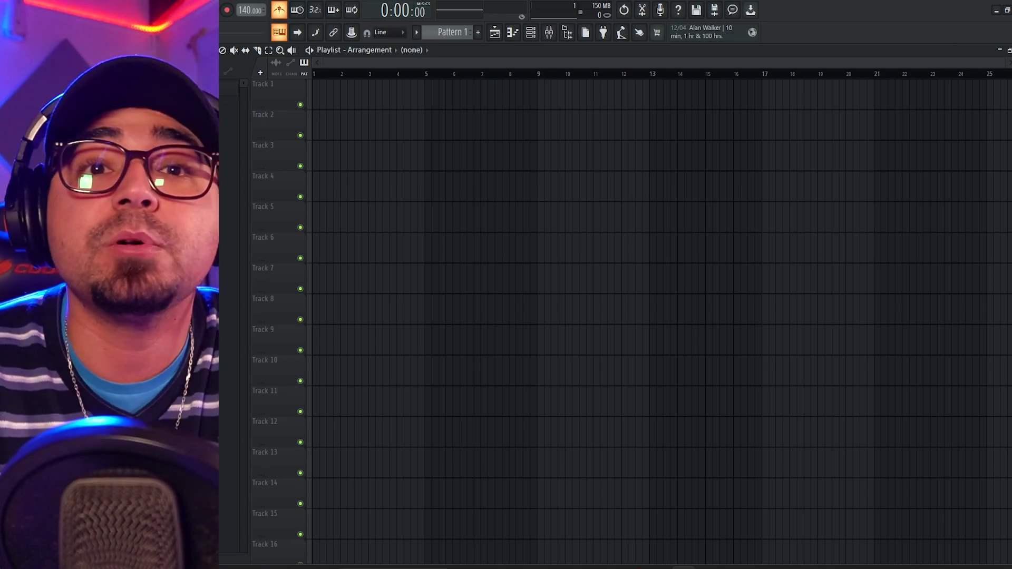
Place the original song's audio file at the start of Track 1 and play it back
drag(222, 422, 391, 76)
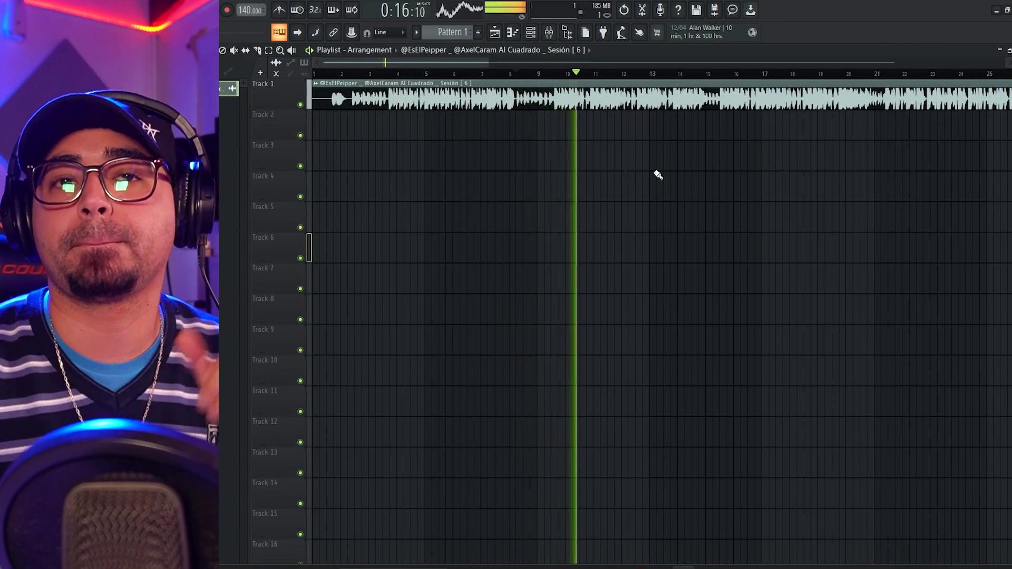
key(space)
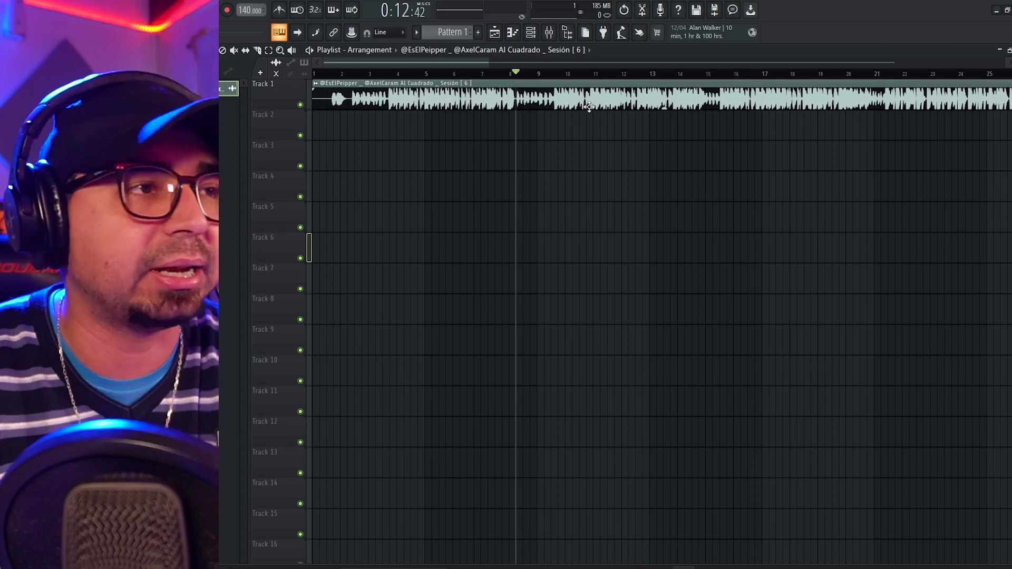
Detect the song's tempo in the 75 to 150 BPM range and apply the detected 95 BPM to the project
click(311, 84)
click(433, 142)
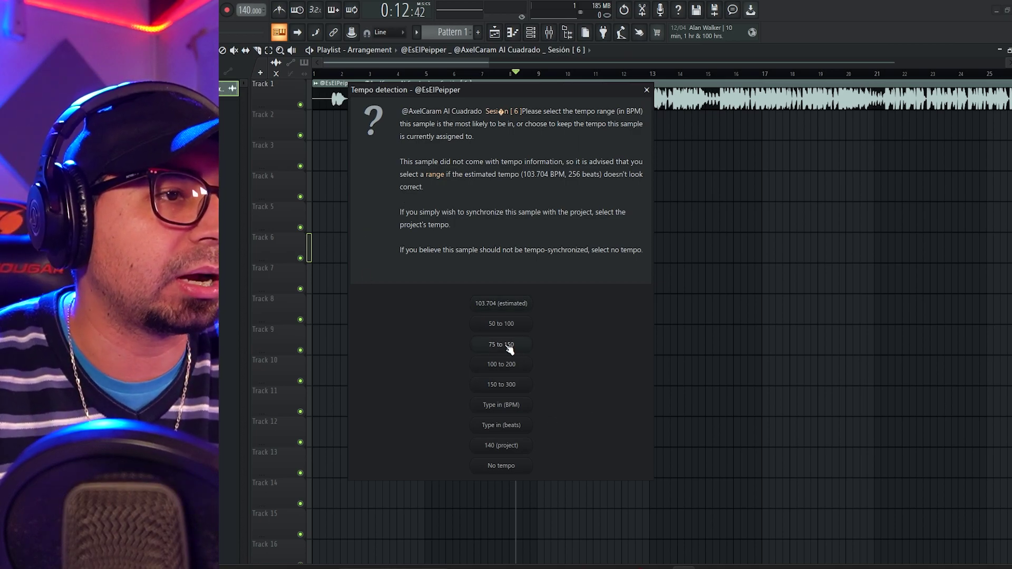
click(509, 347)
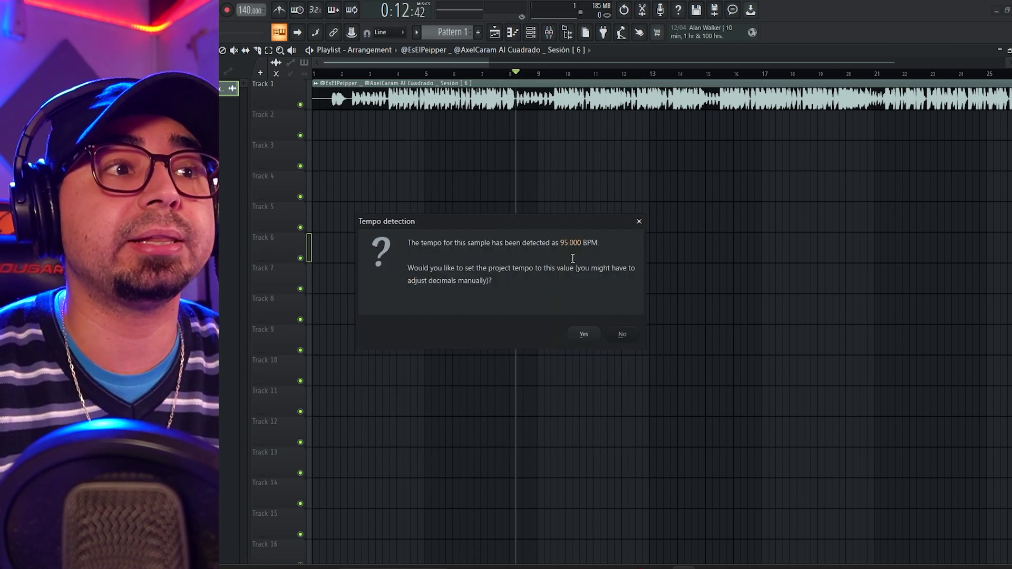
drag(560, 243, 596, 243)
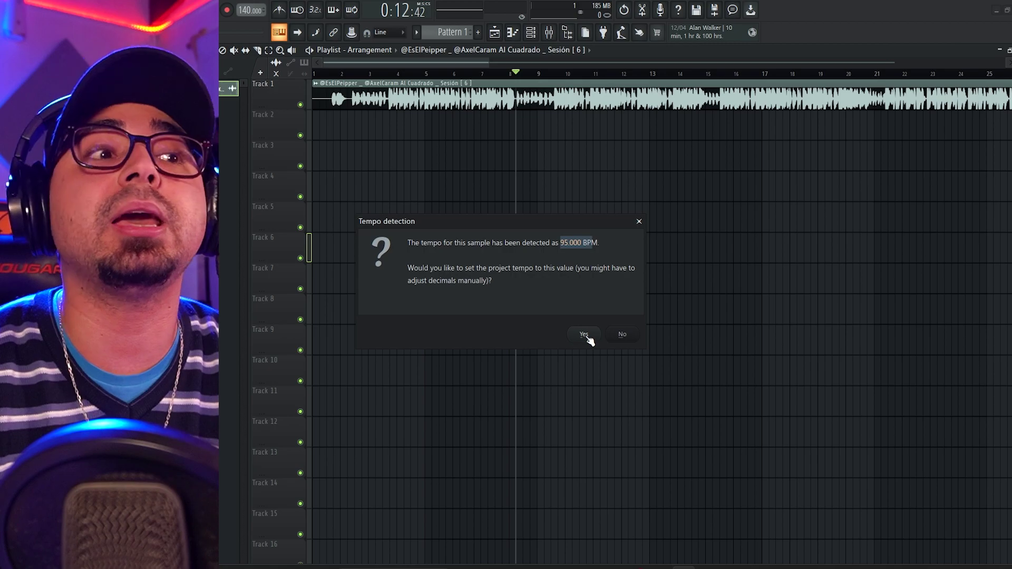
click(585, 336)
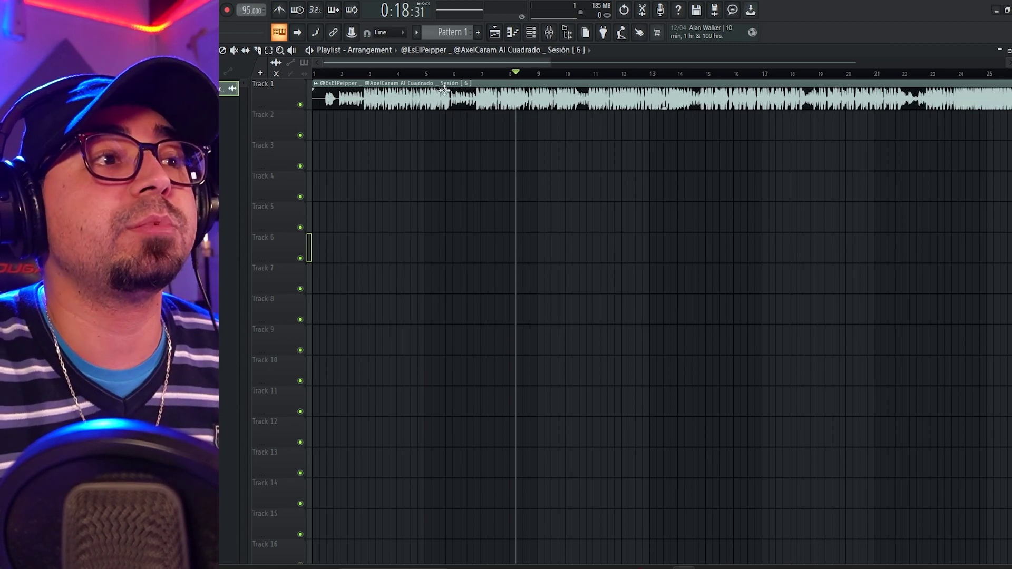
Shift the song clip on Track 1 so its beat enters exactly at bar 5, and check the timing against the metronome
click(354, 74)
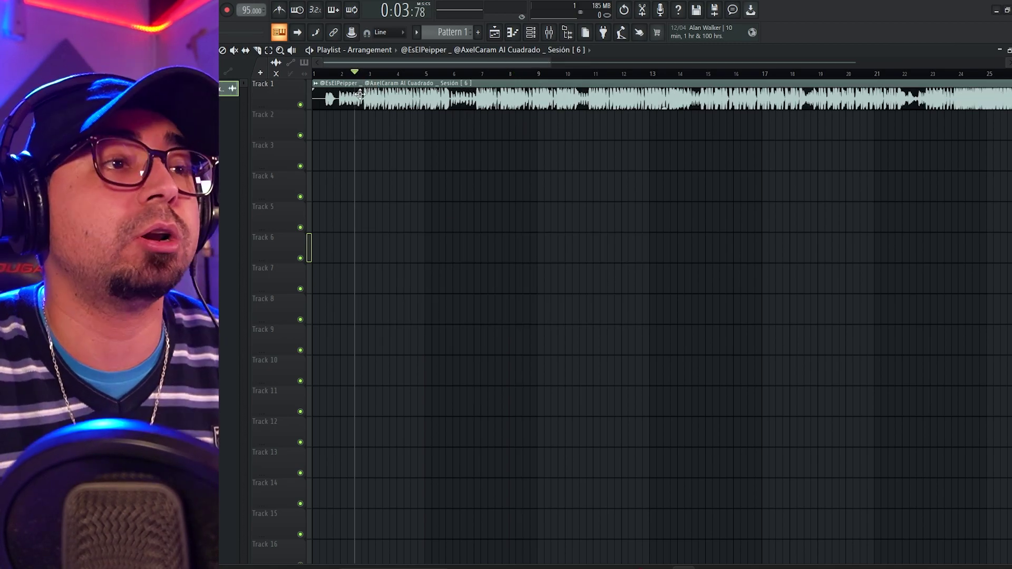
scroll(574, 170, up, 2)
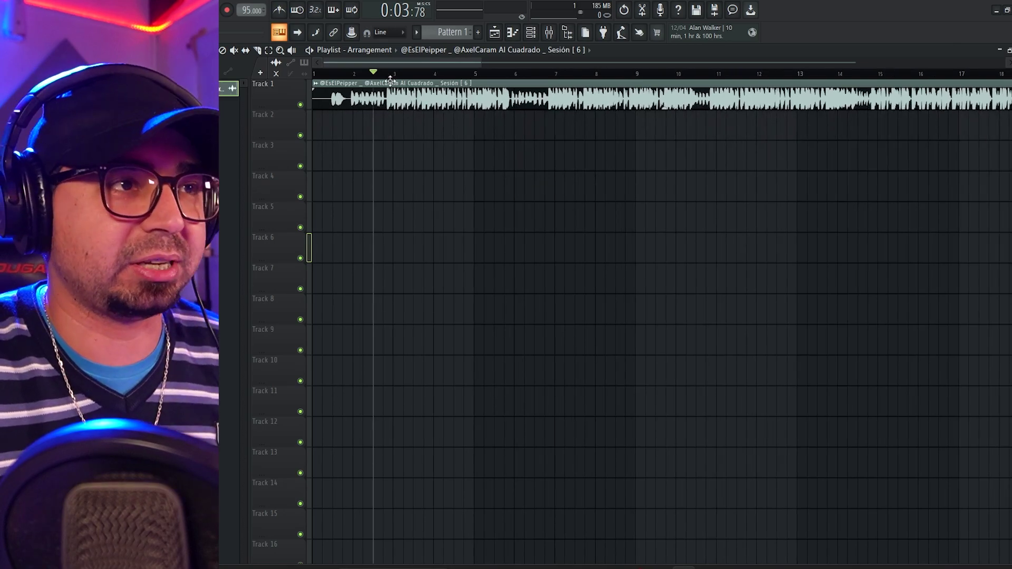
drag(382, 73, 476, 86)
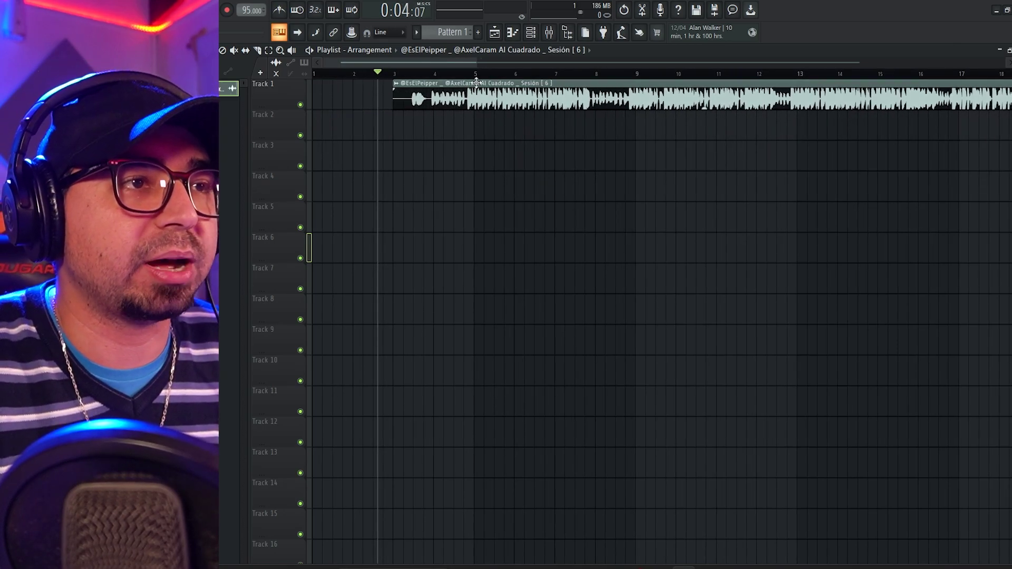
scroll(460, 113, up, 6)
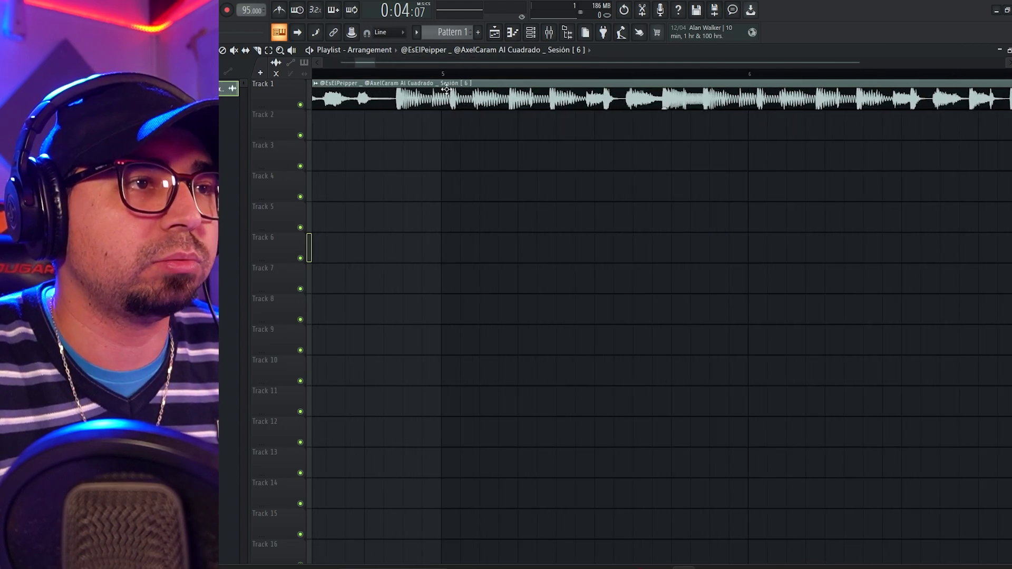
scroll(460, 114, up, 2)
drag(464, 102, 506, 115)
scroll(378, 119, up, 1)
drag(635, 104, 671, 106)
scroll(511, 177, down, 6)
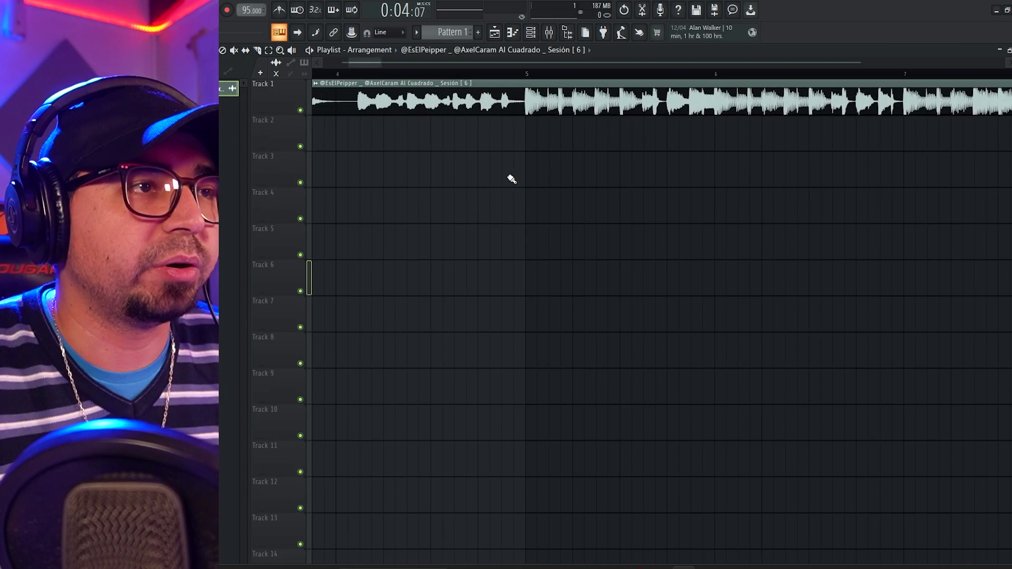
click(280, 10)
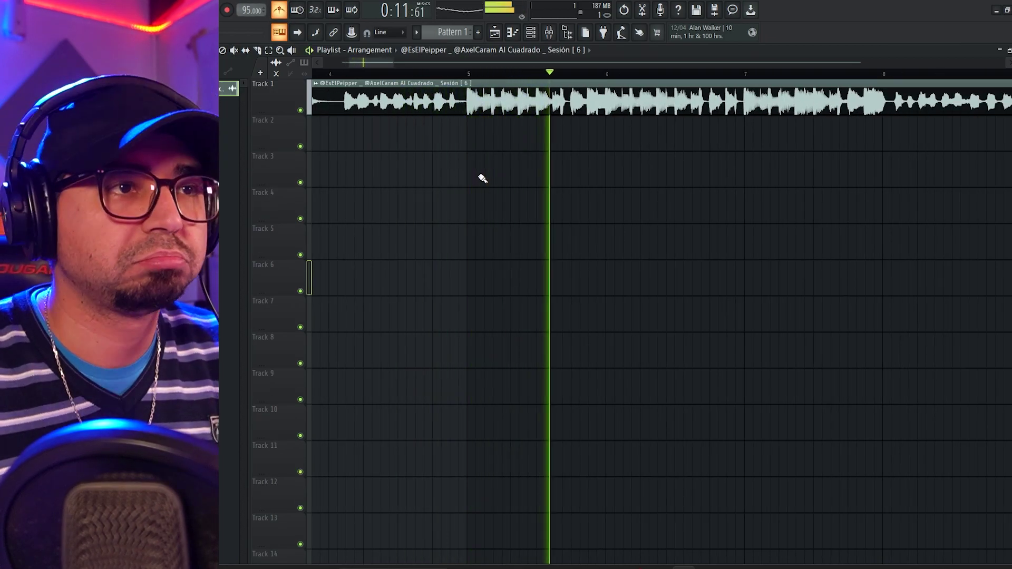
key(space)
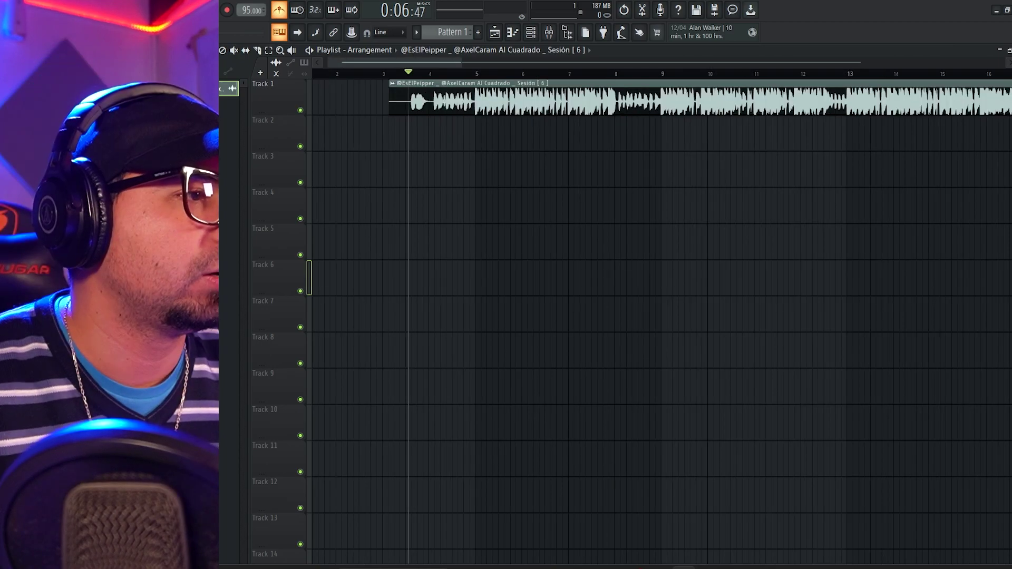
Add the acapella file to Track 2 and align its waveform with the matching vocals of the song on Track 1
drag(158, 295, 458, 318)
drag(542, 321, 496, 138)
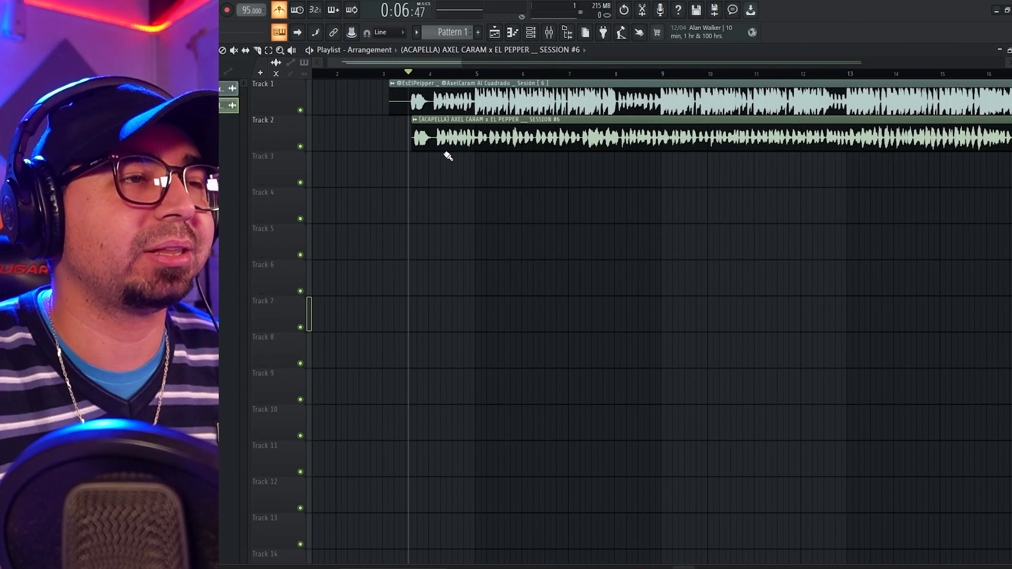
scroll(438, 157, up, 8)
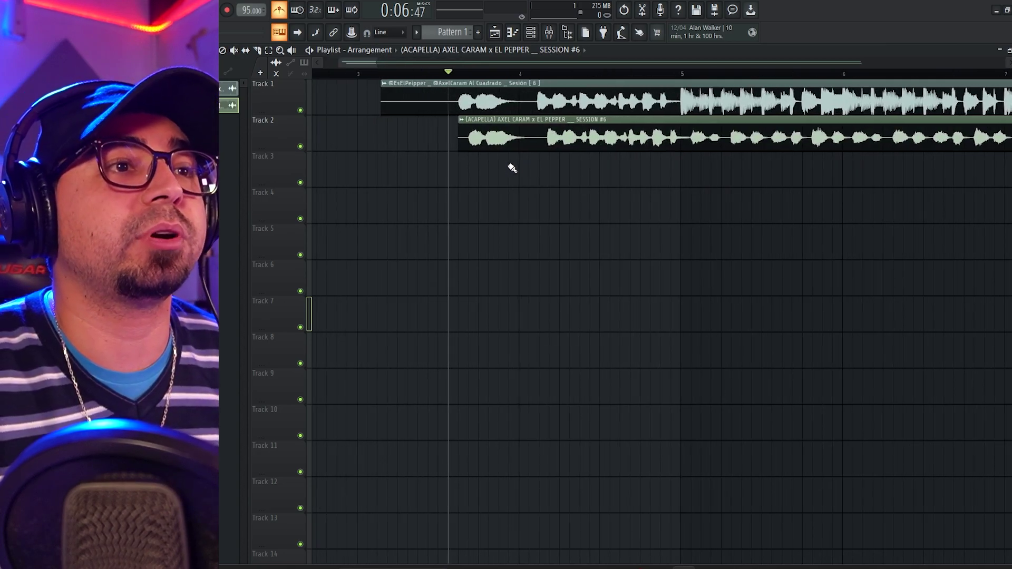
drag(466, 144, 450, 144)
scroll(456, 154, up, 7)
scroll(527, 150, left, 3)
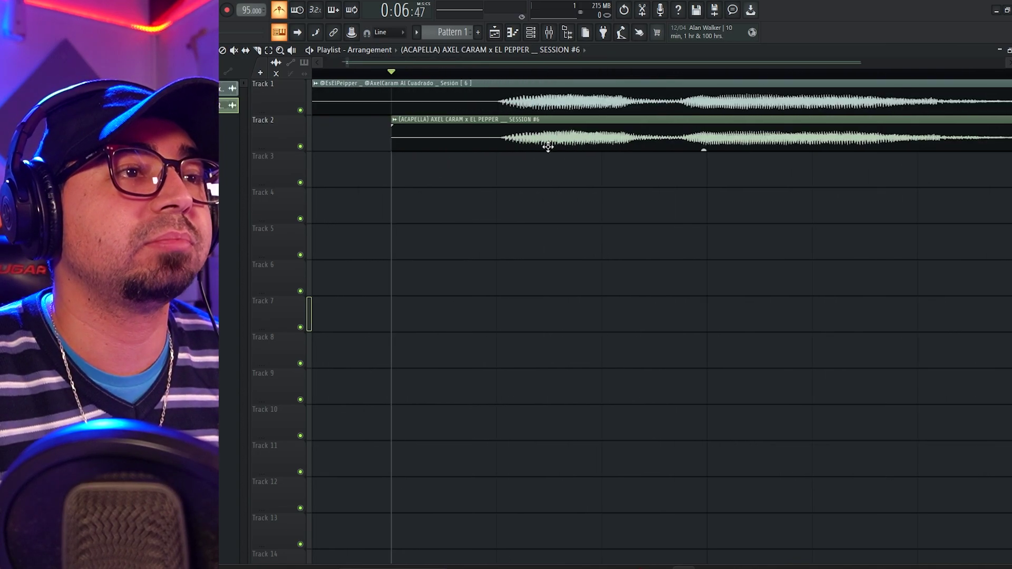
Solo Track 2 to hear the acapella against the metronome, and unmute Track 1 when done
scroll(543, 156, up, 4)
scroll(501, 179, right, 2)
right_click(301, 147)
scroll(397, 173, right, 1)
key(space)
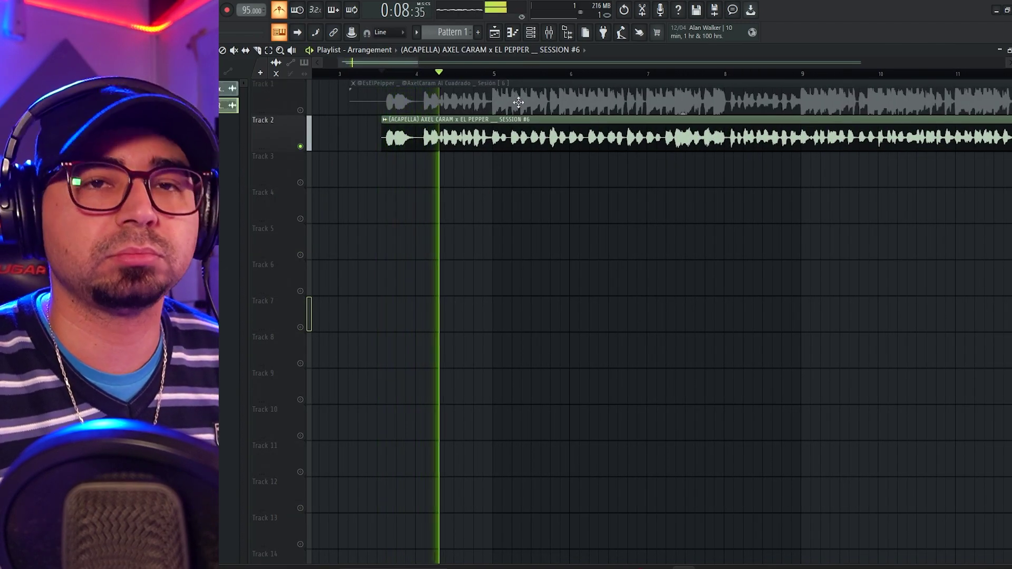
key(space)
click(301, 110)
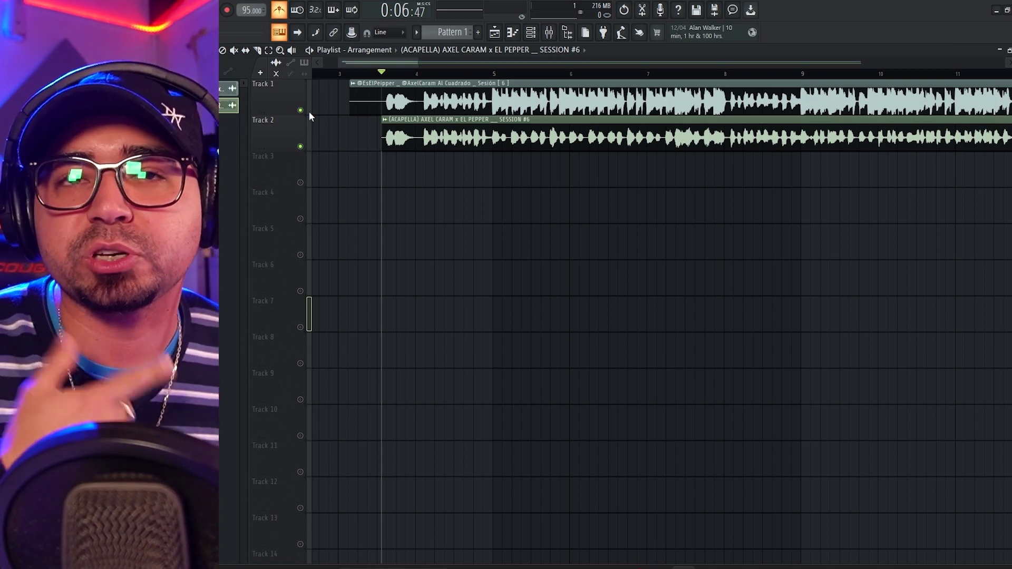
Set the time-stretching mode of both the song clip and the acapella clip to Stretch
scroll(331, 154, right, 1)
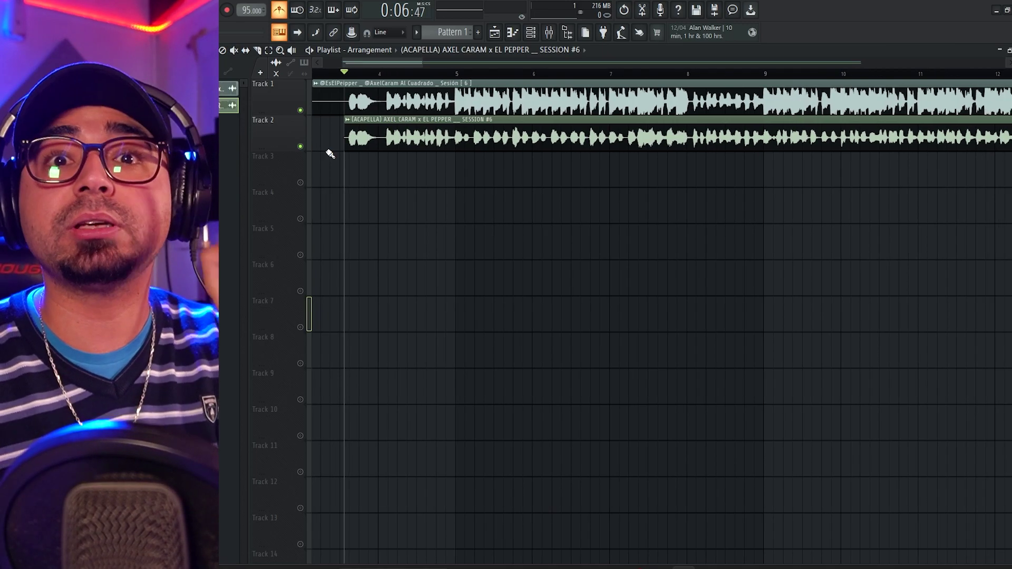
double_click(564, 88)
click(469, 184)
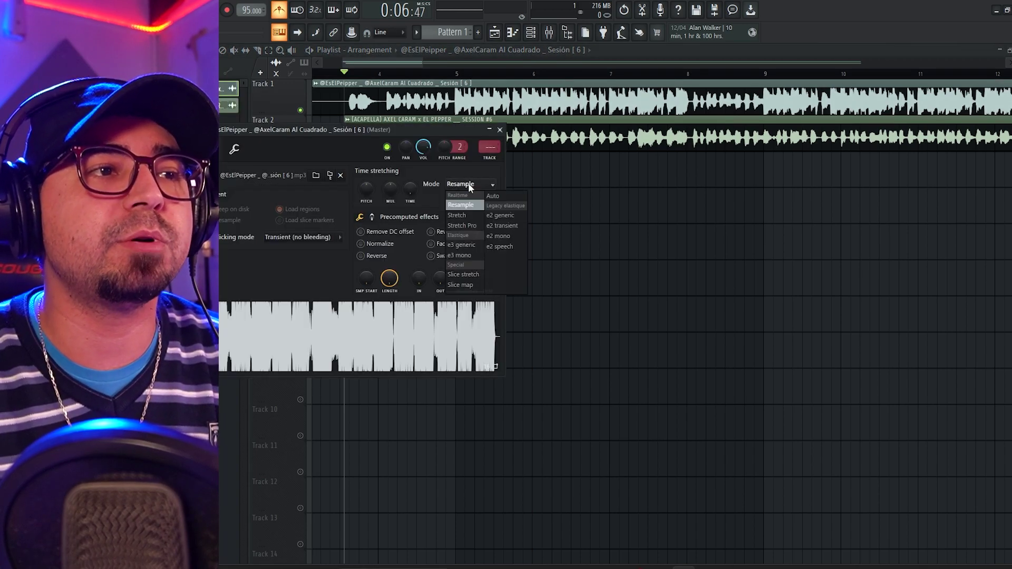
click(468, 216)
double_click(640, 135)
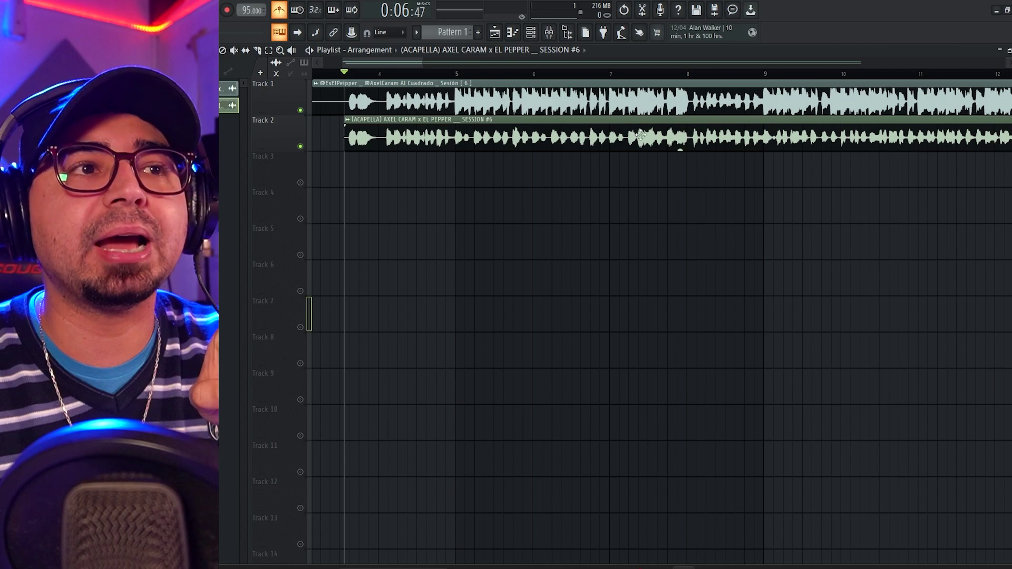
click(485, 200)
click(476, 230)
key(Escape)
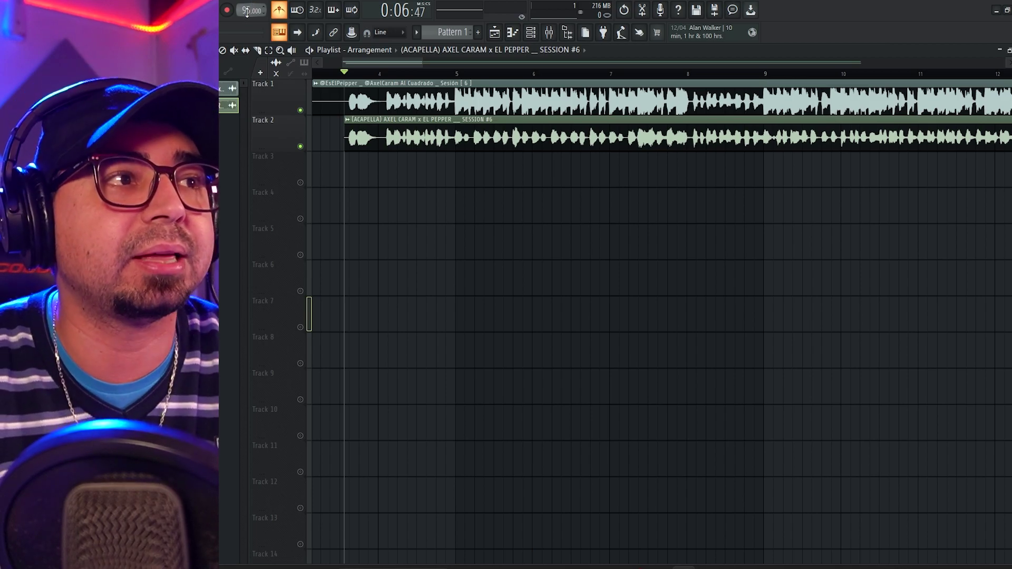
Try raising the project tempo to 387 BPM and play back both stretched clips
drag(247, 13, 247, 2)
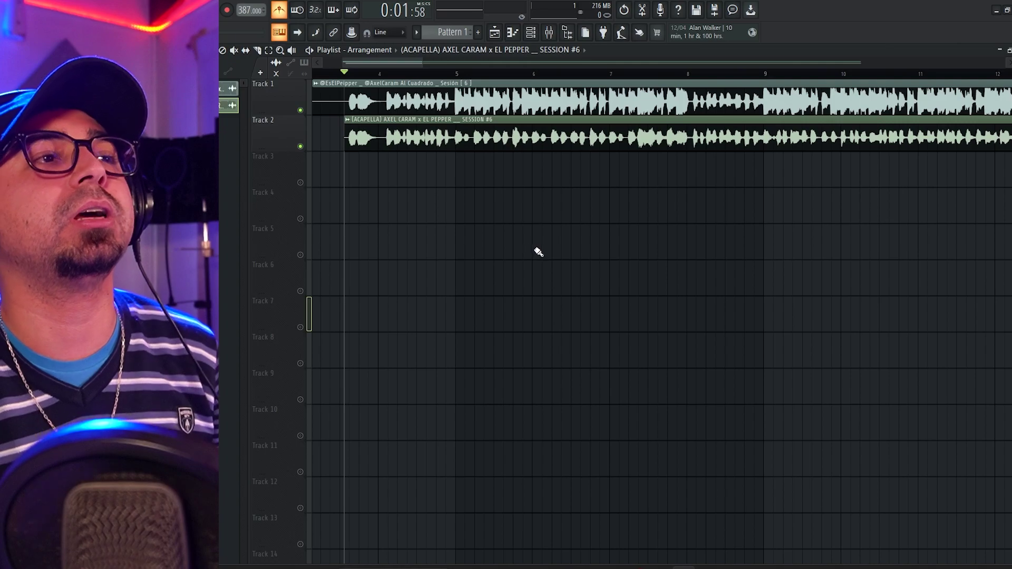
key(space)
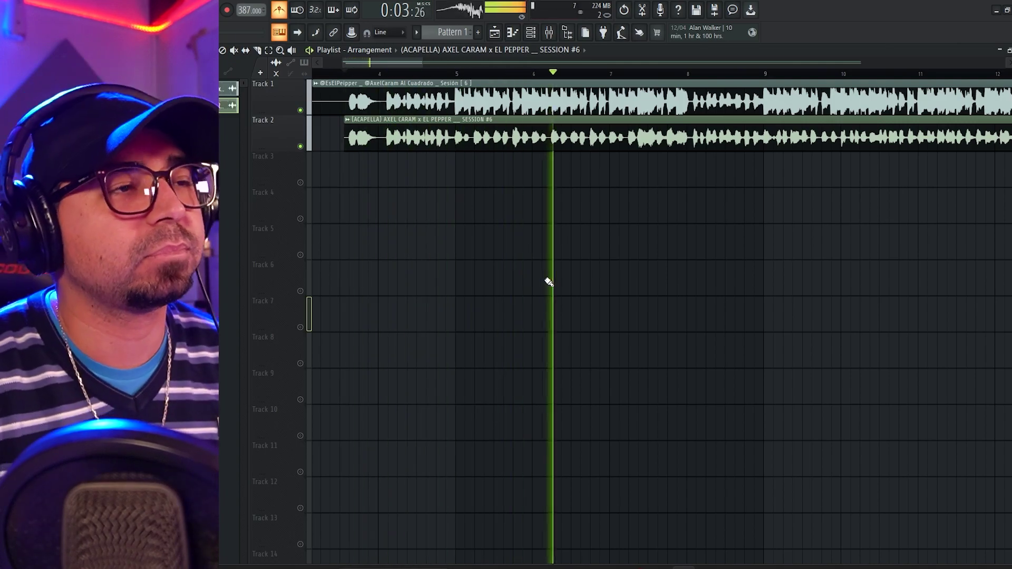
key(space)
Set the project tempo to 125 BPM, starting from the 120 BPM preset
right_click(247, 11)
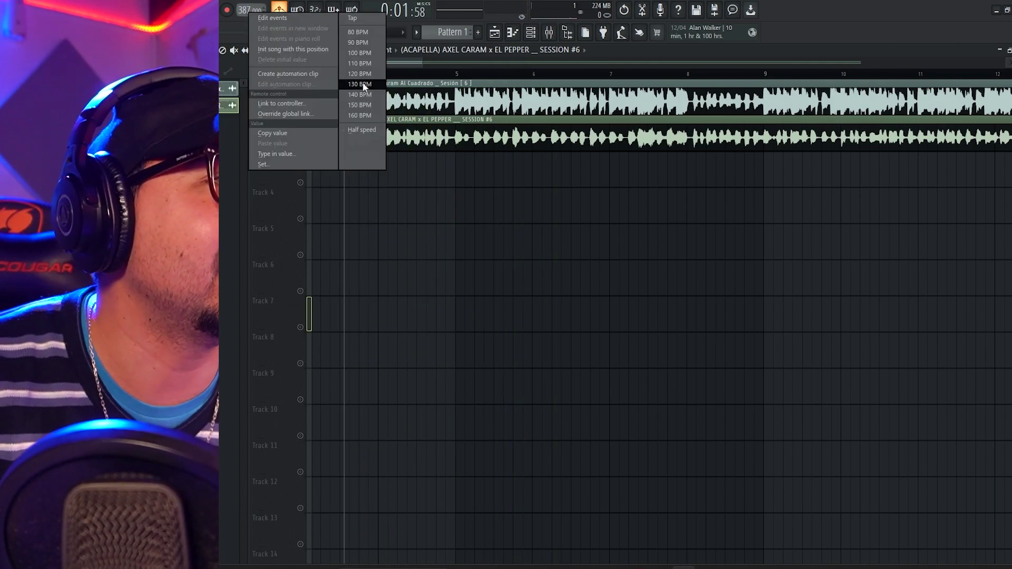
click(360, 74)
scroll(241, 11, up, 4)
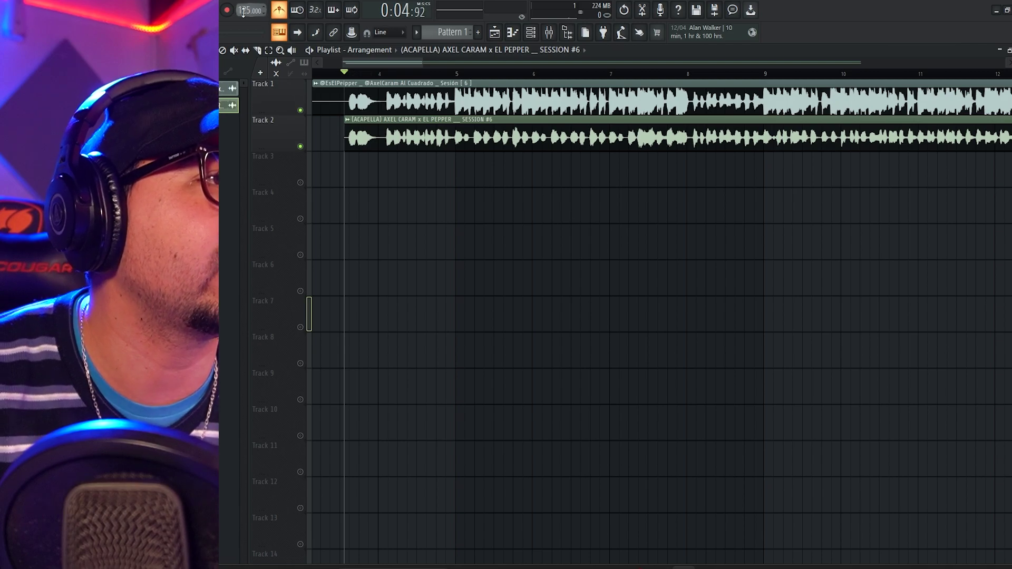
Move the playhead to just after bar 3 and listen to the soloed acapella on Track 2 at the new tempo
drag(347, 73, 320, 73)
scroll(393, 172, down, 2)
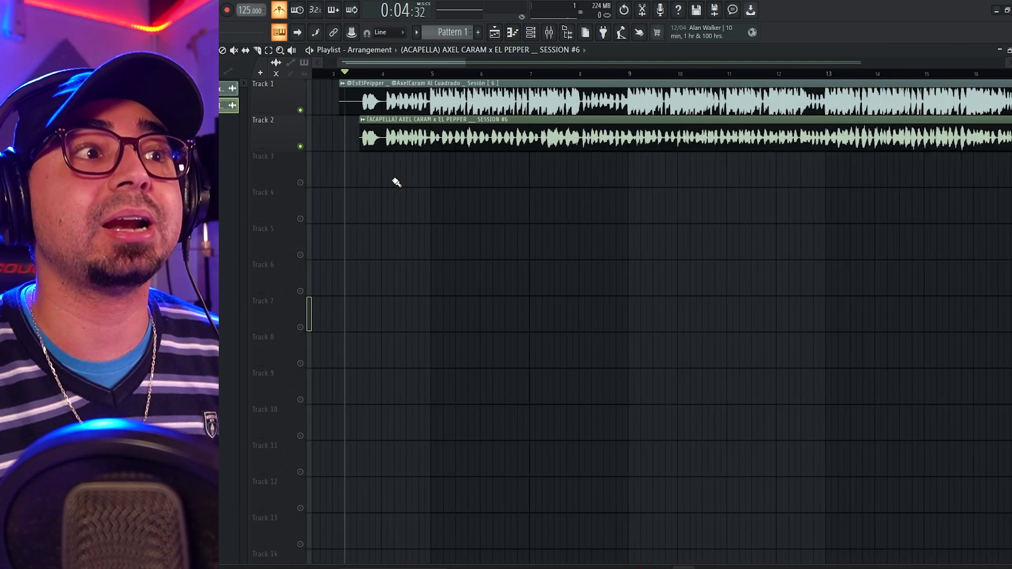
scroll(406, 172, left, 2)
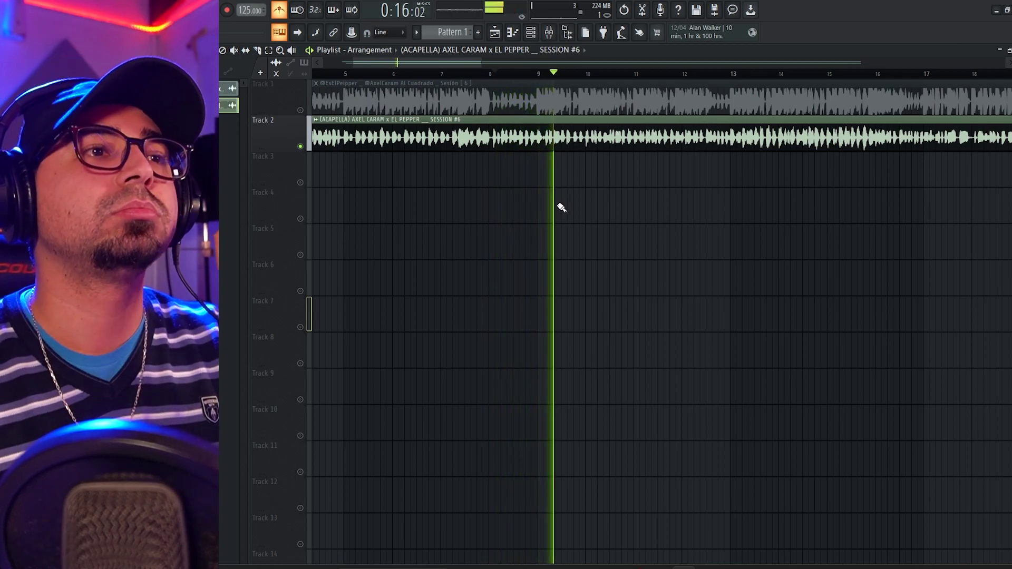
key(space)
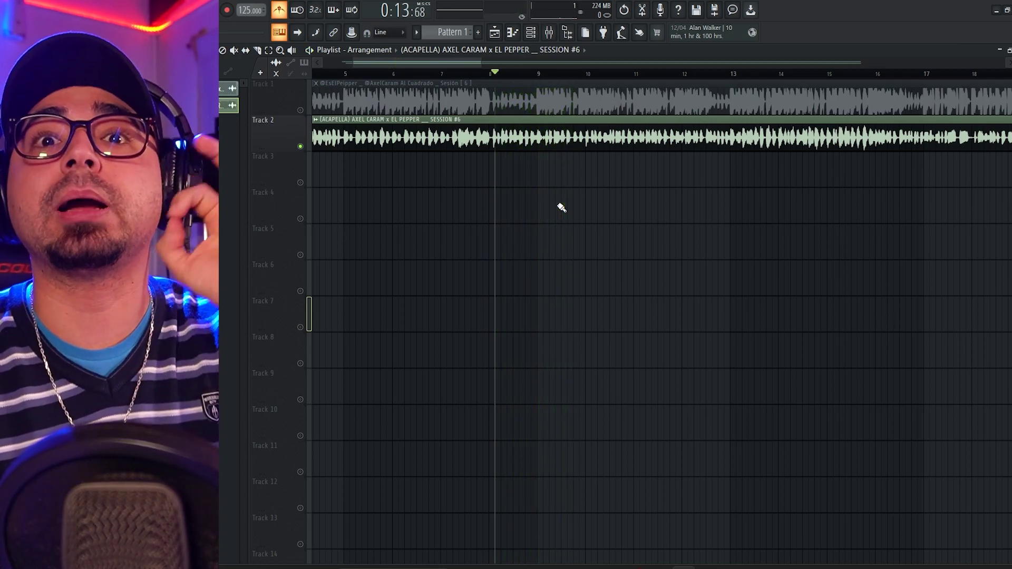
Delete the original song clip from Track 1 and shorten the acapella clip on Track 2 to end just before bar 12
scroll(565, 221, down, 3)
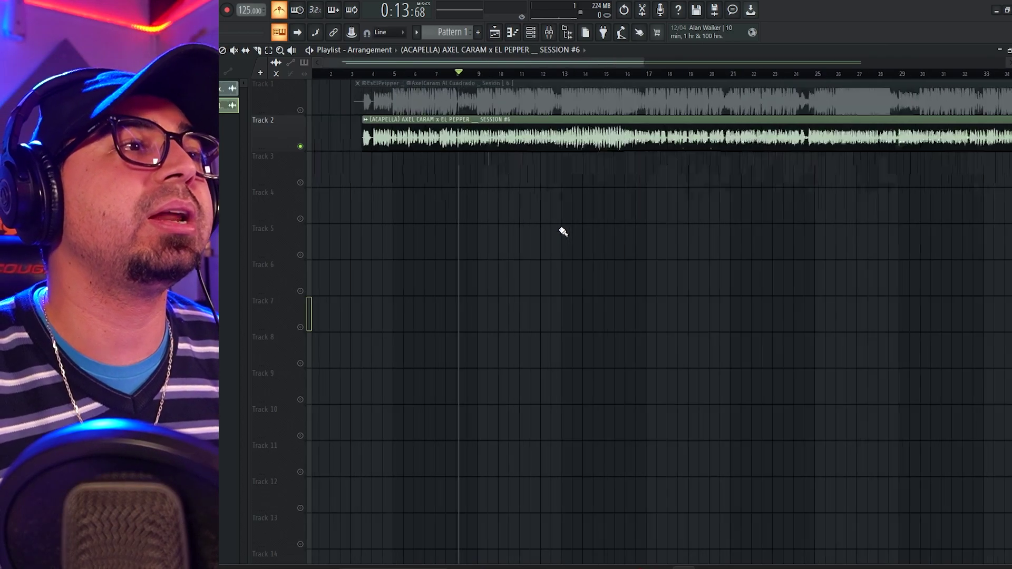
right_click(526, 111)
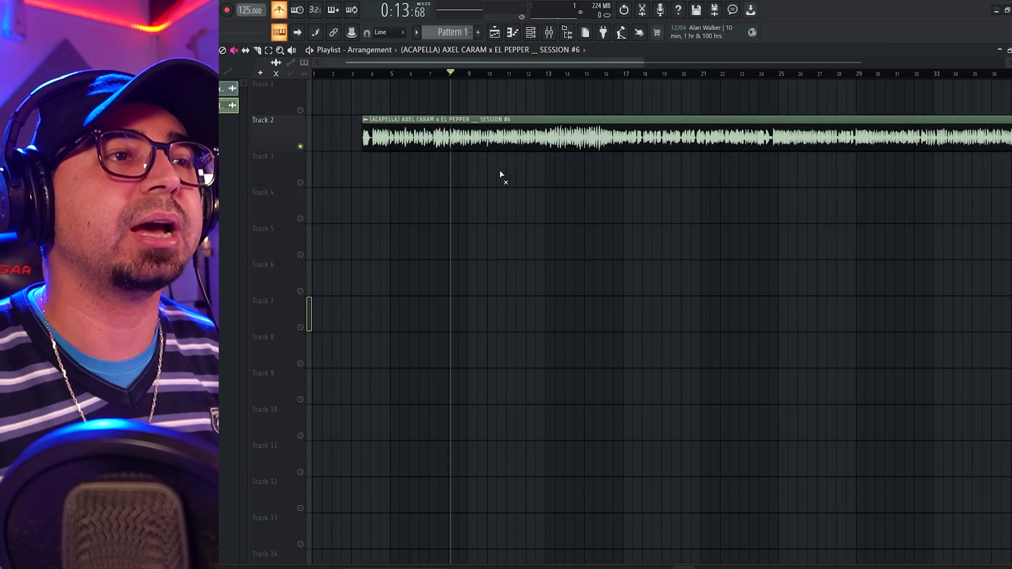
scroll(477, 183, down, 3)
scroll(421, 199, down, 4)
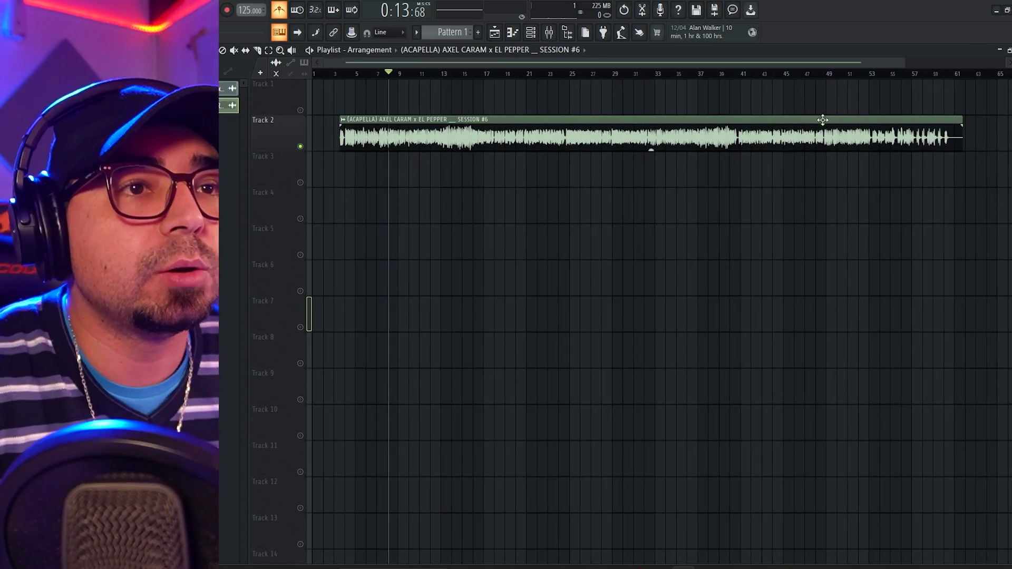
drag(954, 140, 427, 150)
scroll(540, 195, up, 5)
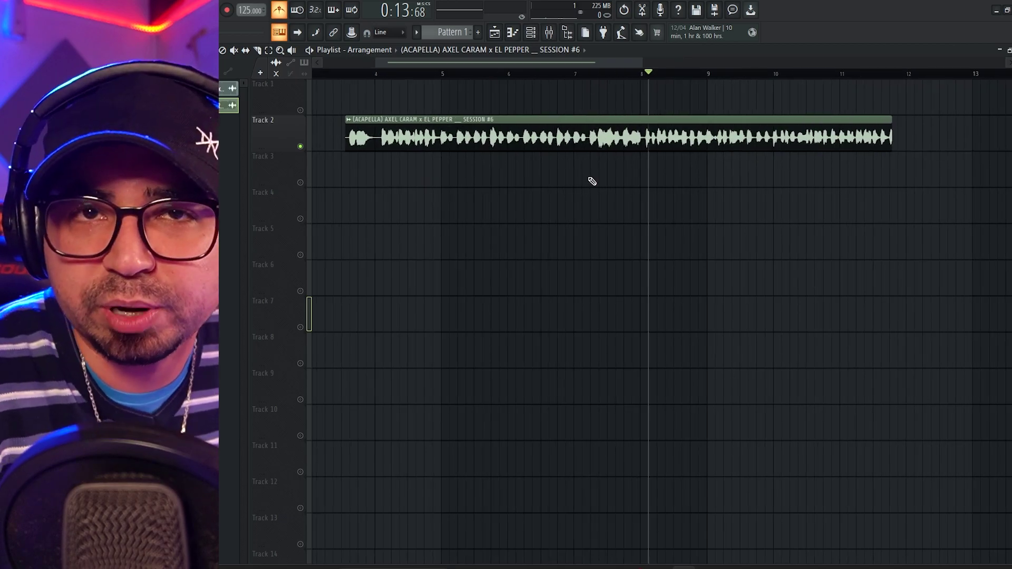
Move the playhead back to just before bar 7 in the acapella clip
scroll(586, 195, down, 1)
scroll(617, 192, down, 2)
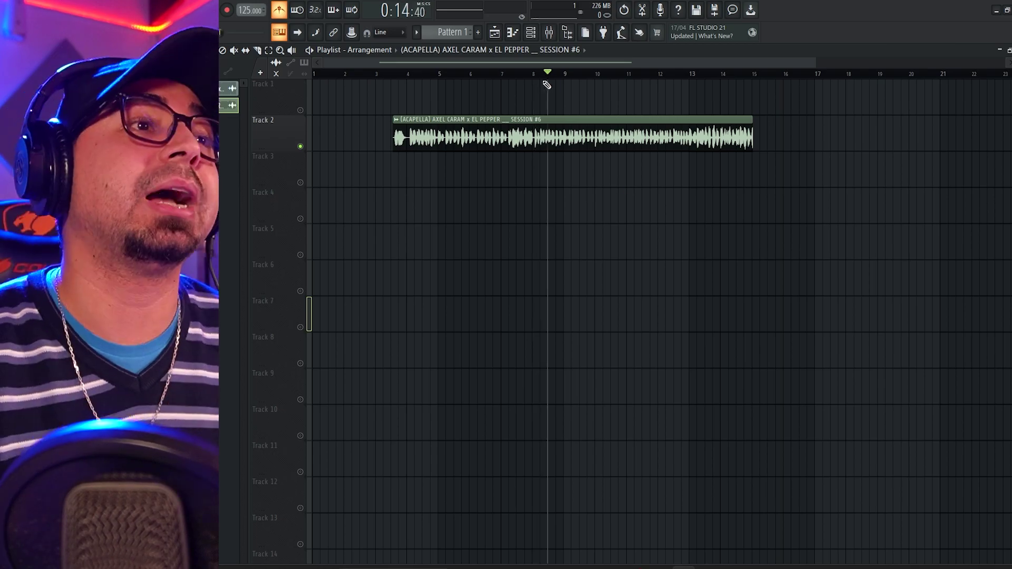
drag(547, 77, 496, 78)
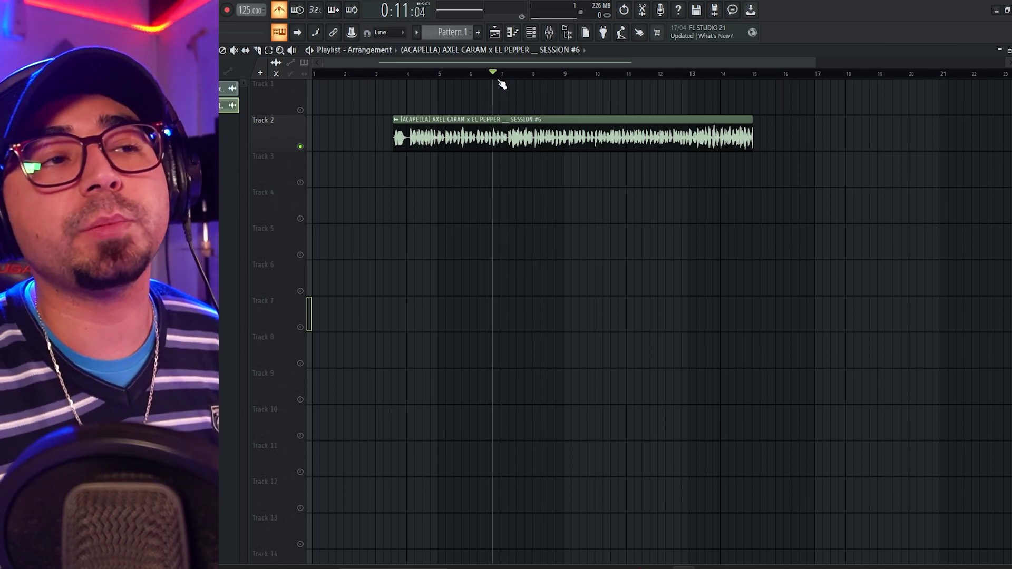
Place the Big Kick 12 (G) sample on Track 4 at bar 9 and solo that track
scroll(520, 201, up, 2)
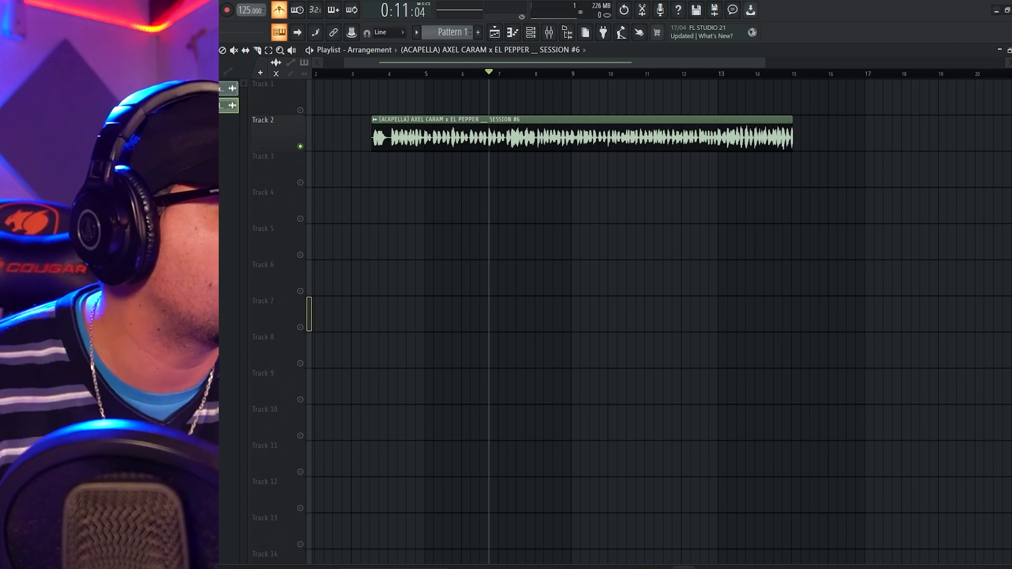
click(158, 464)
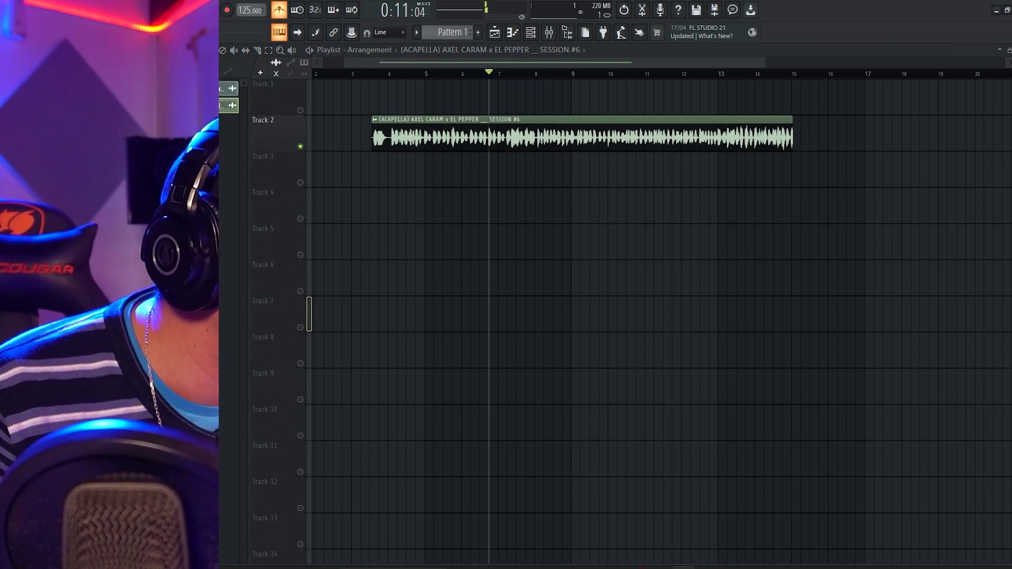
drag(158, 464, 574, 208)
scroll(572, 255, up, 4)
right_click(301, 219)
scroll(468, 260, down, 4)
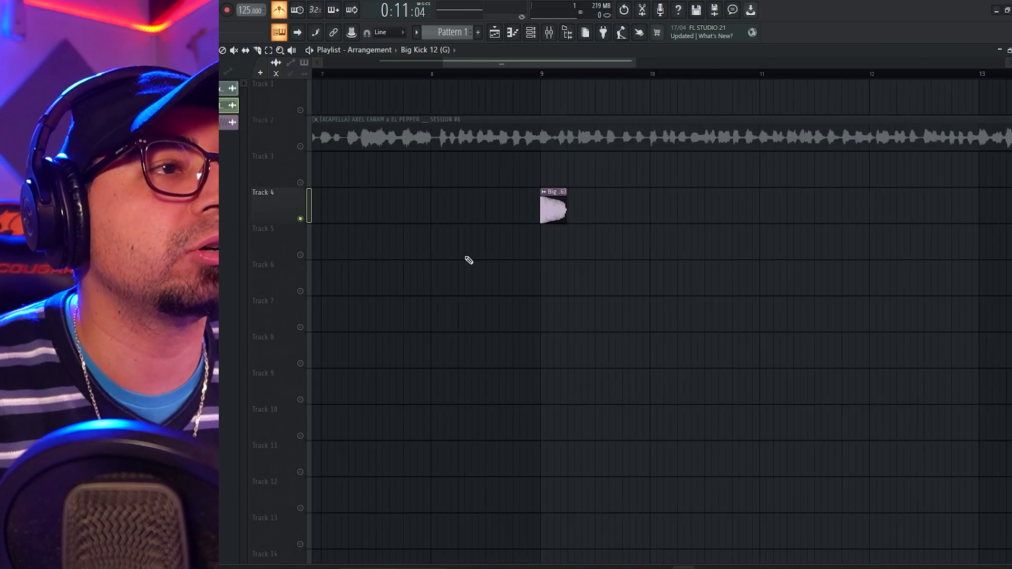
Move the playhead to the start of bar 9 and listen to the kick from there
click(618, 74)
key(space)
scroll(581, 228, up, 5)
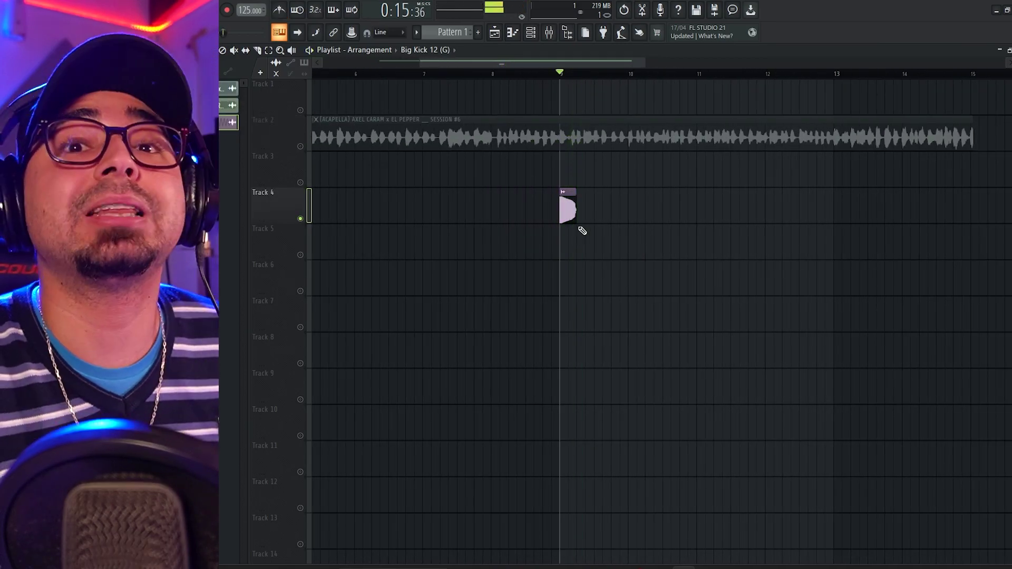
key(space)
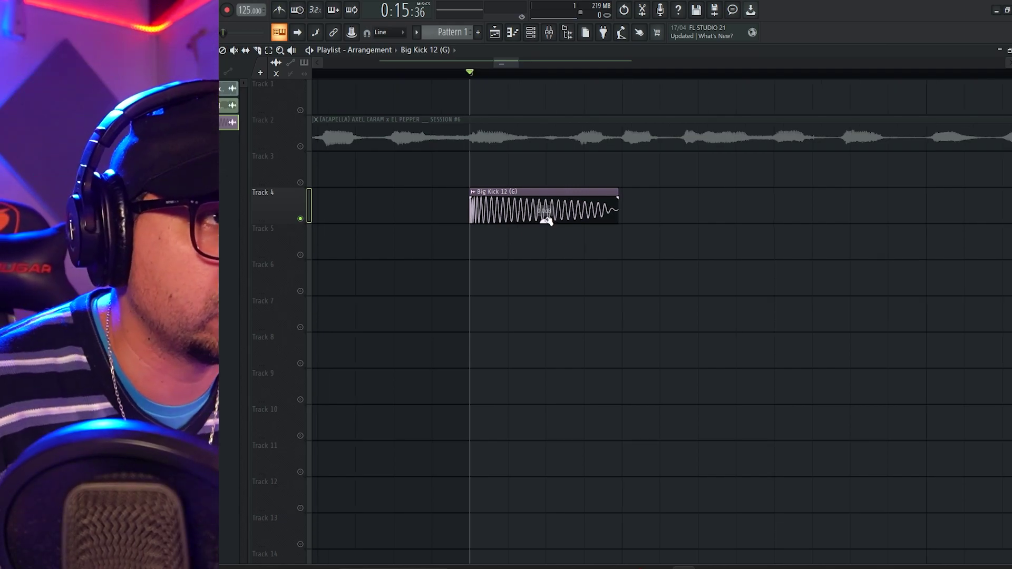
Add three more kicks on Track 4 so bar 9 has one on every beat, and listen to them
scroll(545, 220, down, 3)
click(505, 210)
click(567, 212)
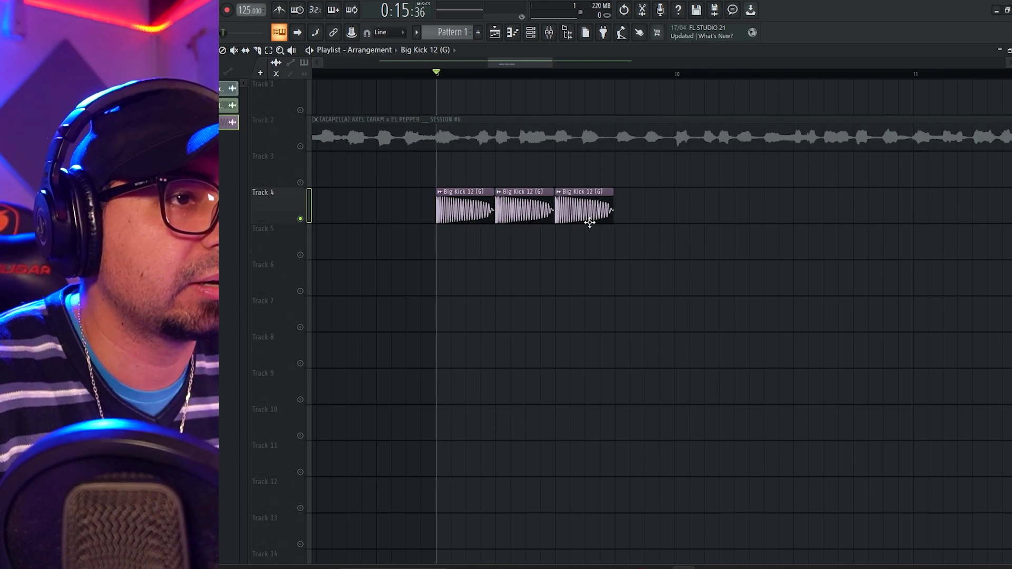
key(space)
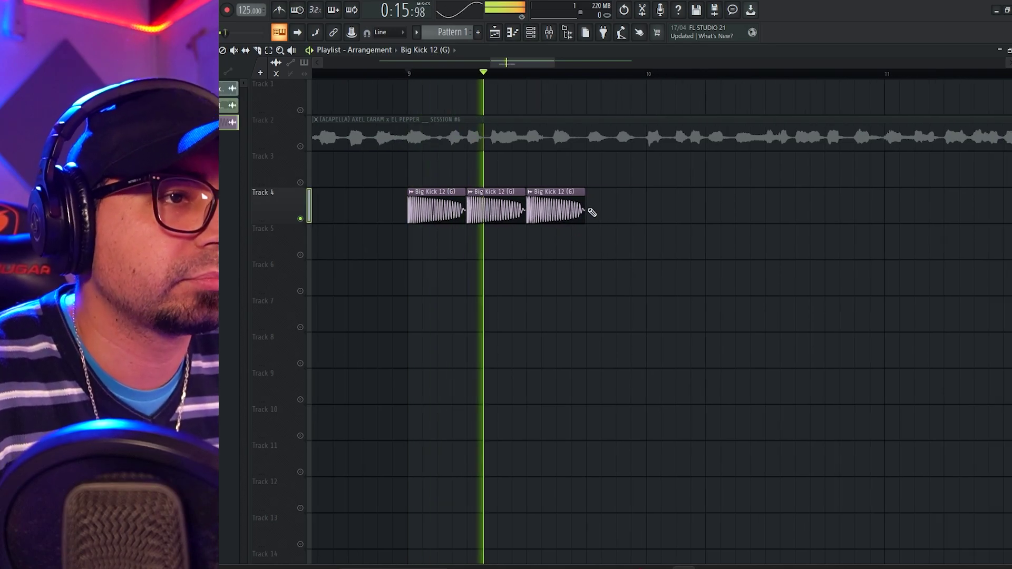
click(592, 214)
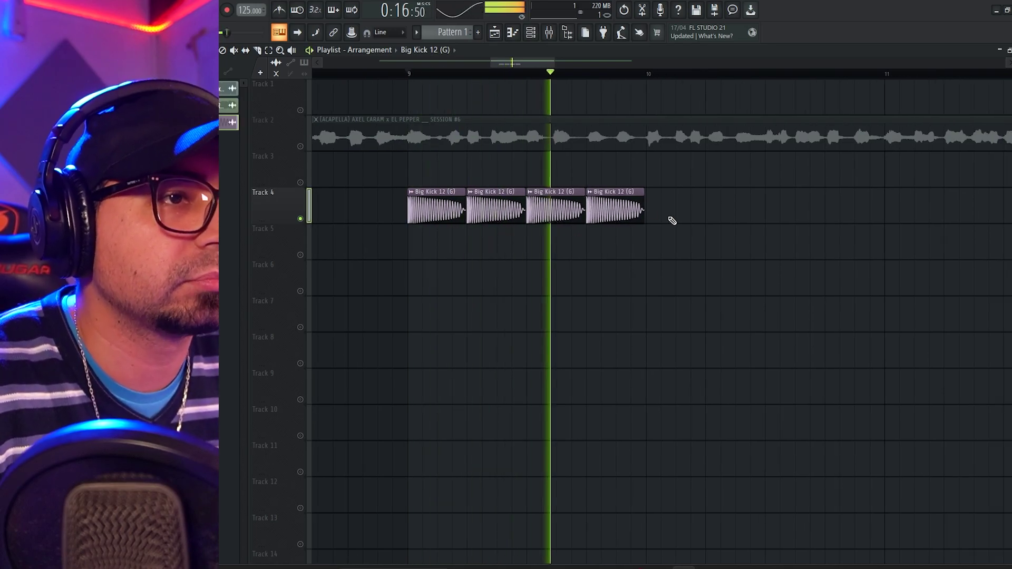
key(space)
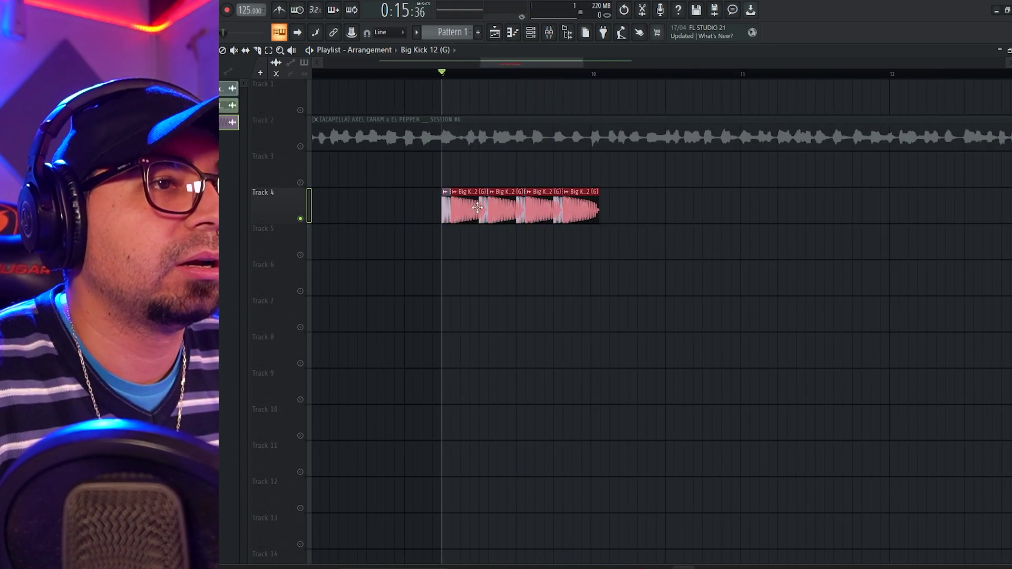
Duplicate the kick clips on Track 4 to fill bars 9 through 12
key(ctrl+b)
drag(804, 252, 456, 209)
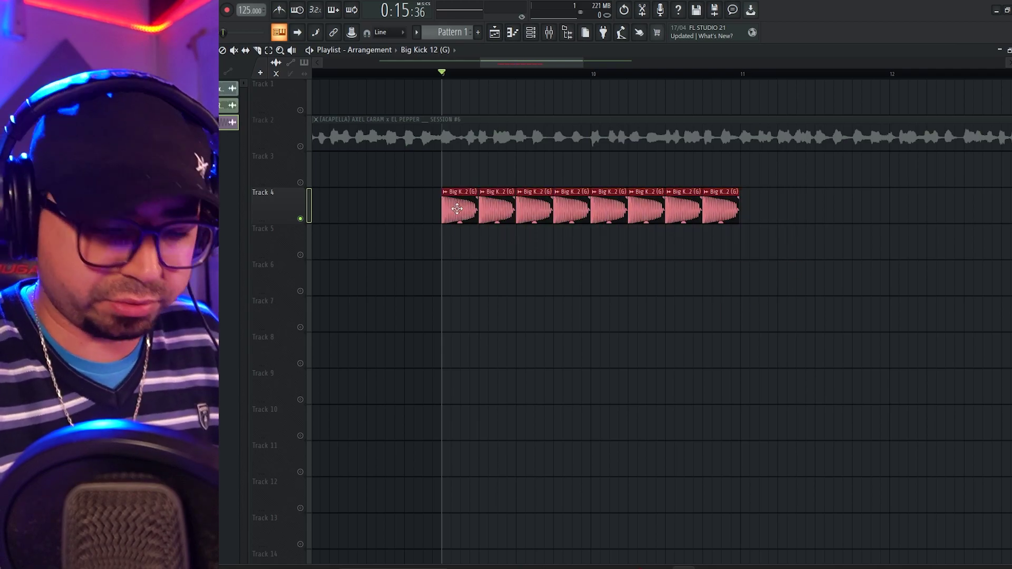
key(ctrl+b)
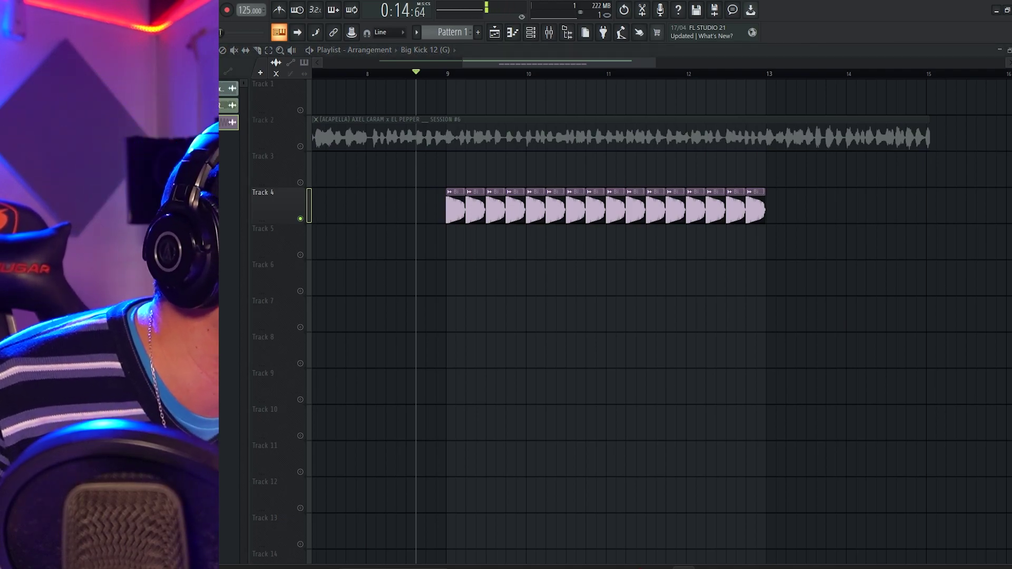
Place the Tight_Snare_38_G sample on Track 5 under the second kick of bar 9 and listen to it
drag(137, 443, 468, 248)
scroll(468, 248, up, 4)
click(448, 73)
key(space)
key(space)
Shorten the Tight_Snare_38_G clip on Track 5 to about one and a half beats
double_click(524, 249)
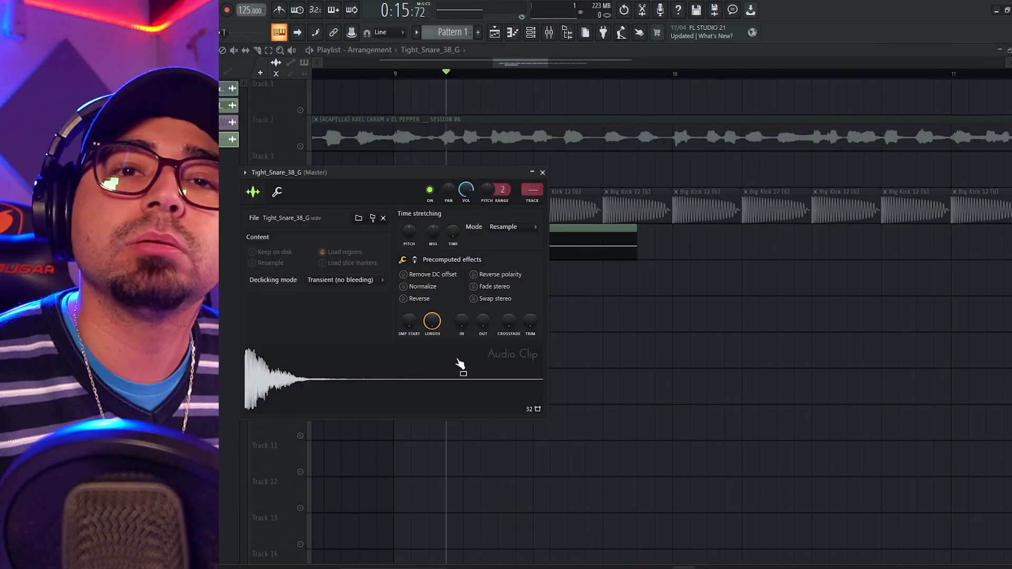
scroll(551, 253, right, 1)
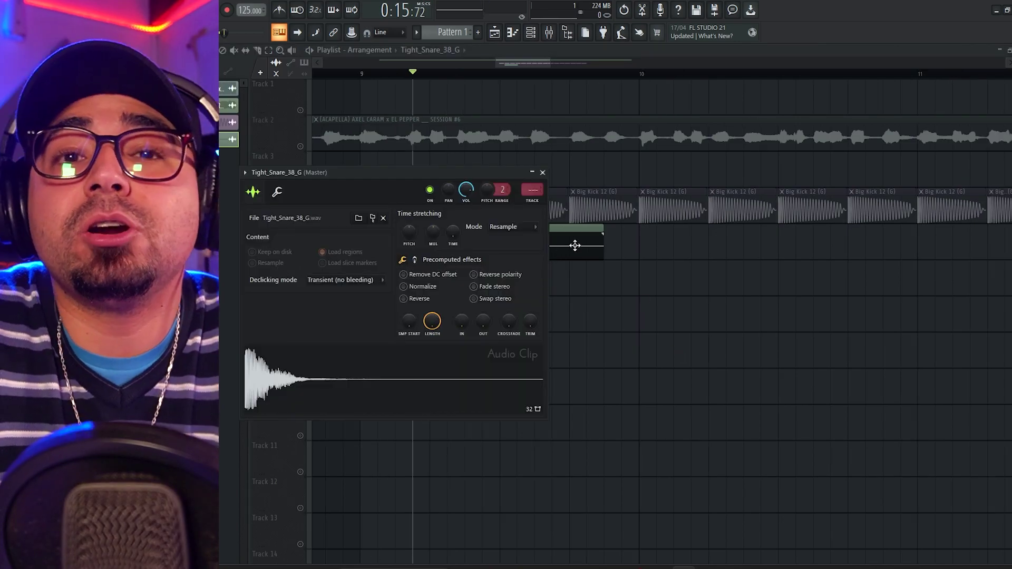
click(577, 244)
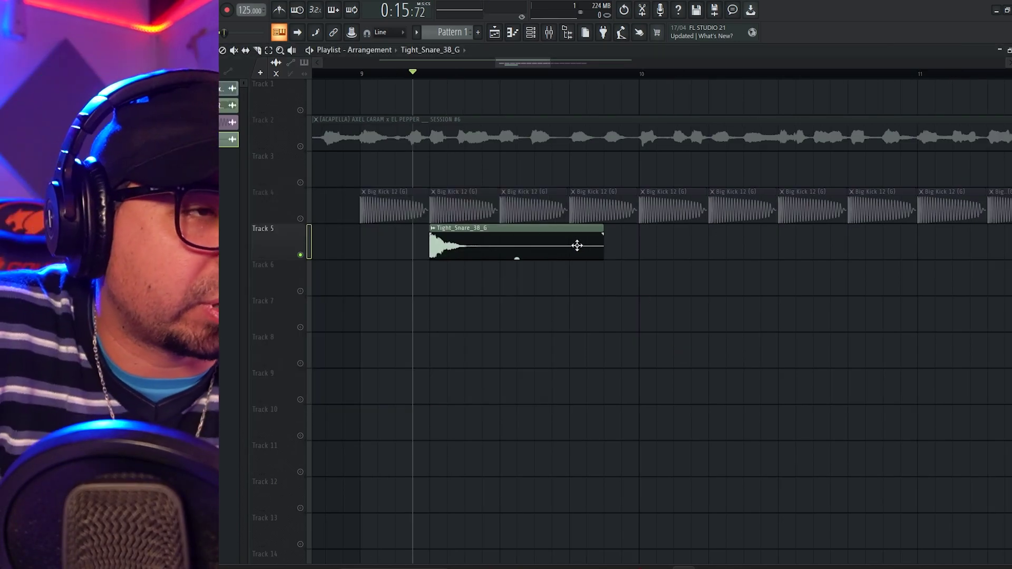
drag(601, 251, 535, 261)
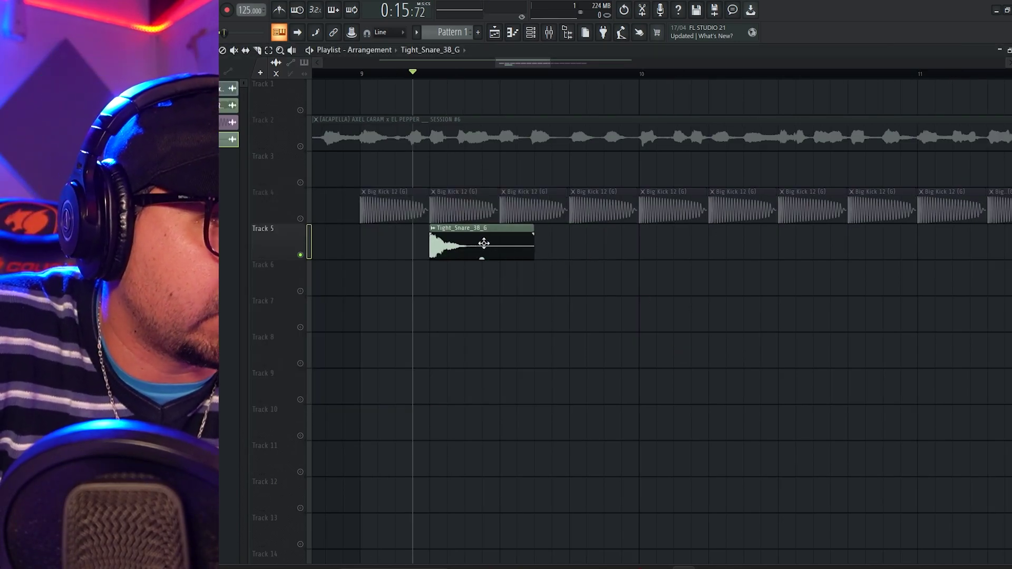
Add a second snare on beat 4 of bar 9 on Track 5 and copy both snares into bar 10
scroll(561, 248, right, 1)
click(543, 248)
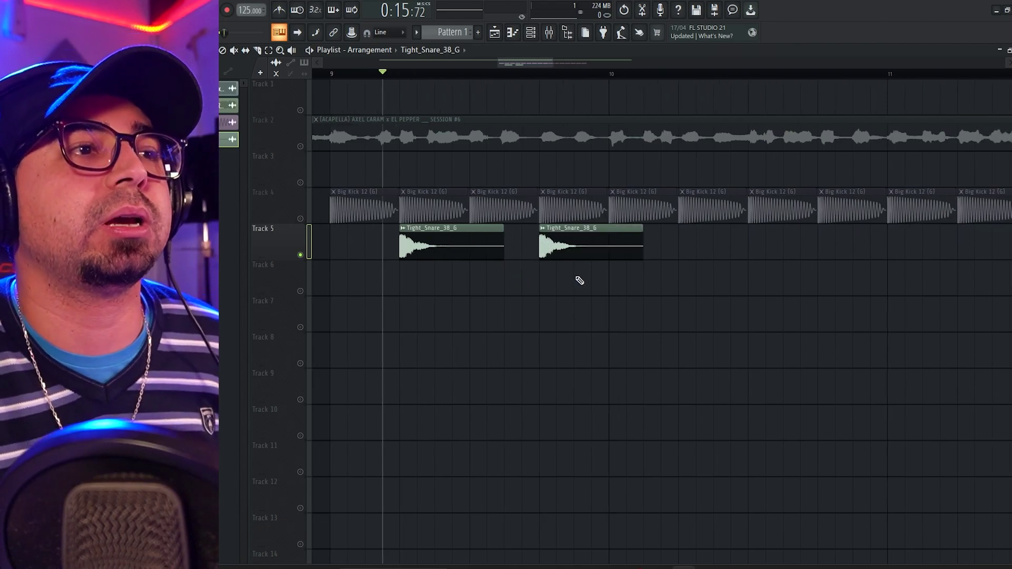
scroll(566, 274, down, 1)
drag(663, 291, 485, 264)
drag(471, 253, 684, 253)
ctrl+click(666, 287)
scroll(666, 288, down, 1)
scroll(659, 287, right, 1)
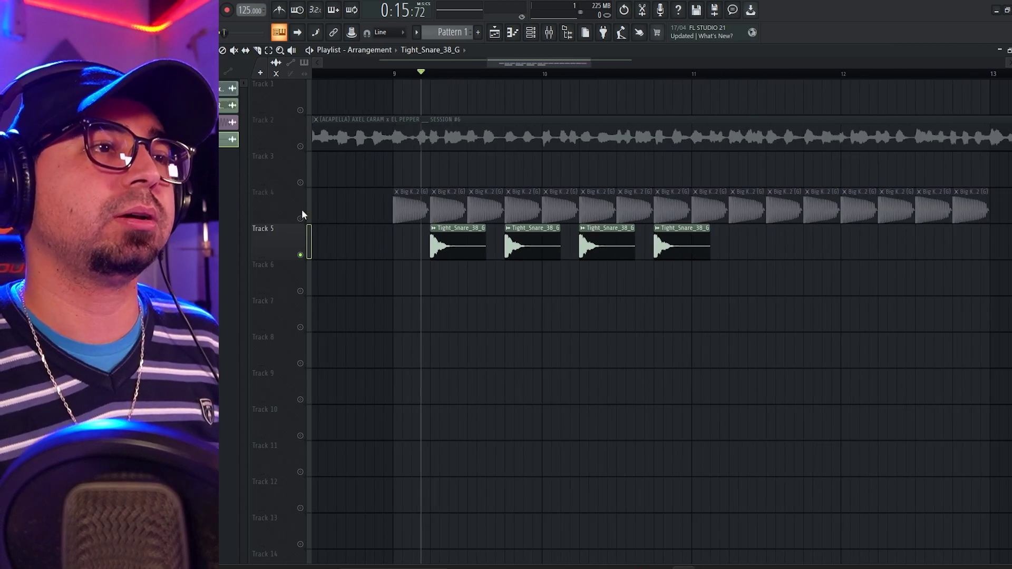
Unmute the kicks on Track 4 and listen to them together with the snares from bar 9
click(301, 219)
key(space)
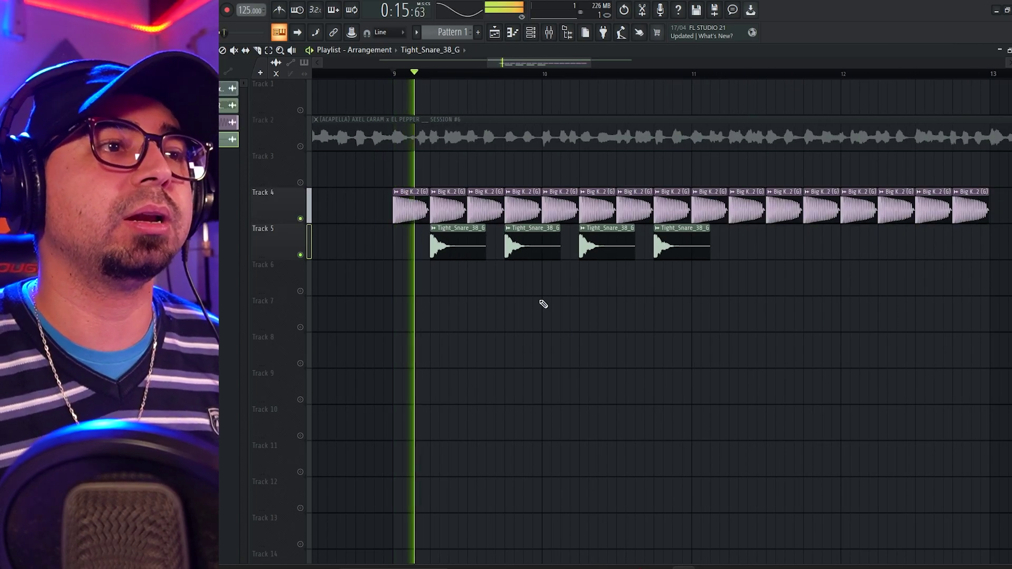
key(space)
Duplicate the four snares on Track 5 into bars 11 and 12
scroll(606, 287, down, 3)
drag(658, 235, 447, 265)
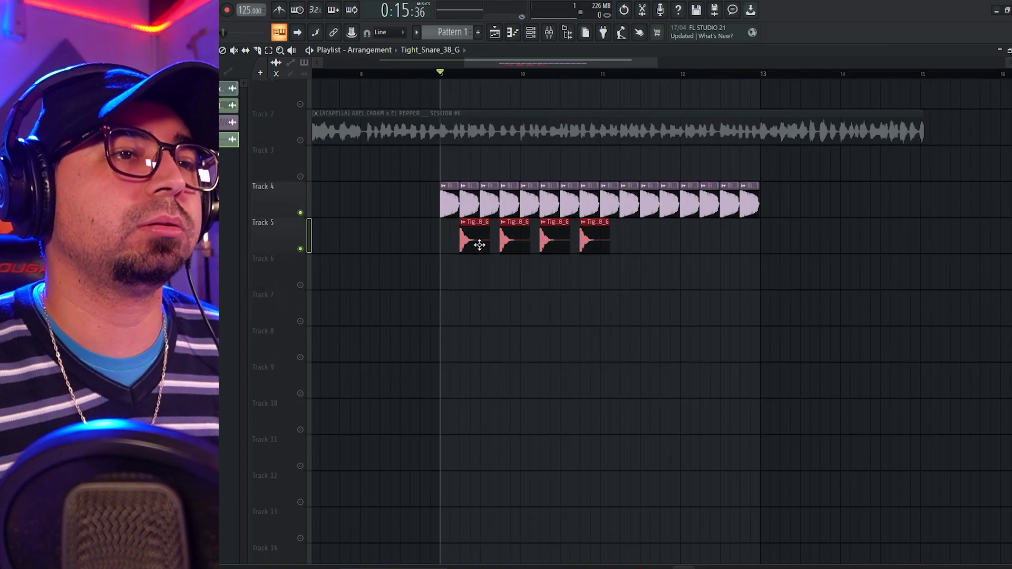
key(ctrl+b)
click(659, 342)
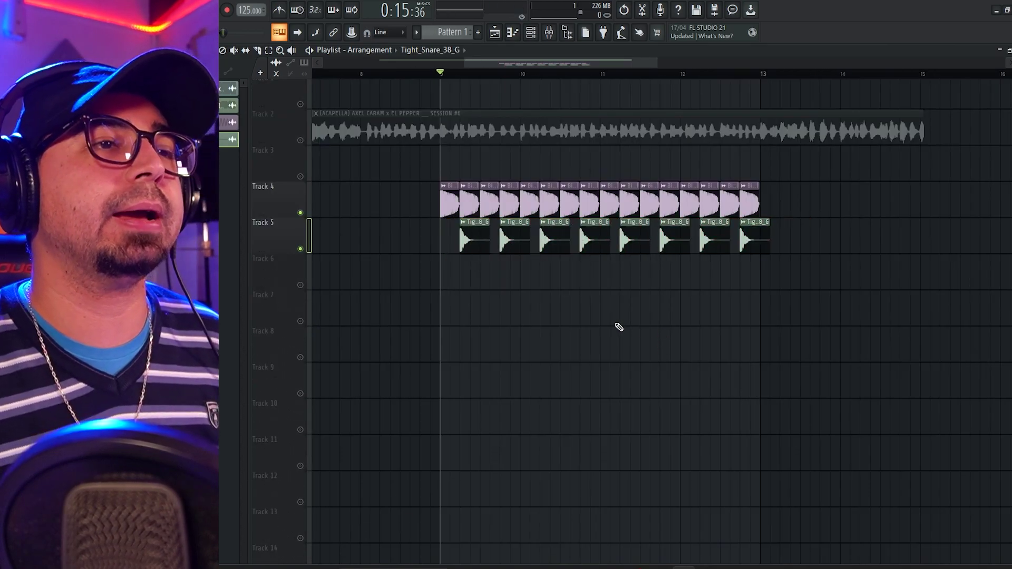
Place Percussion_High_Knock_04_G on Track 6 just before the second kick of bar 9, and add another hit halfway to the third kick
scroll(617, 327, up, 1)
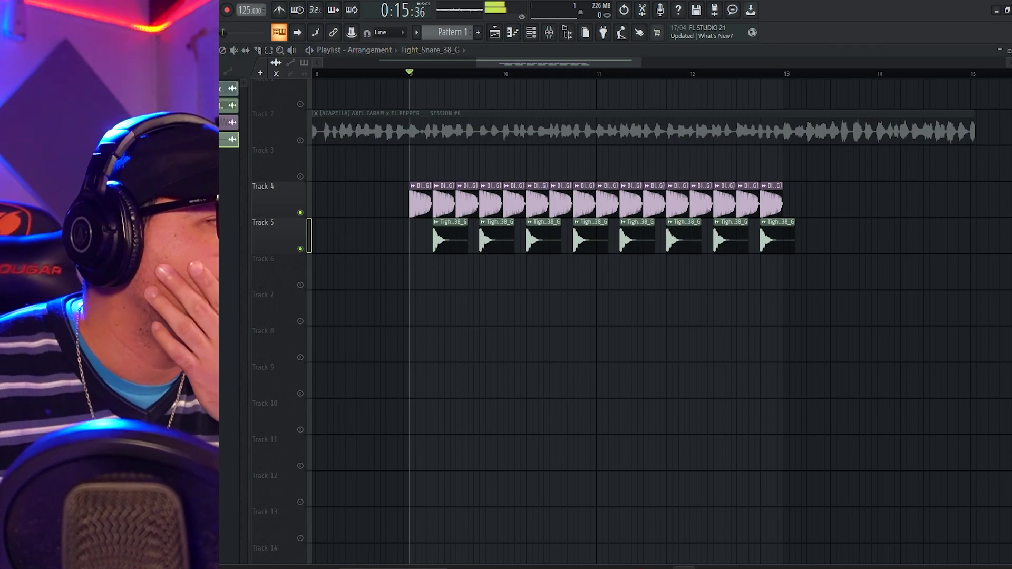
drag(158, 422, 453, 306)
scroll(433, 346, up, 3)
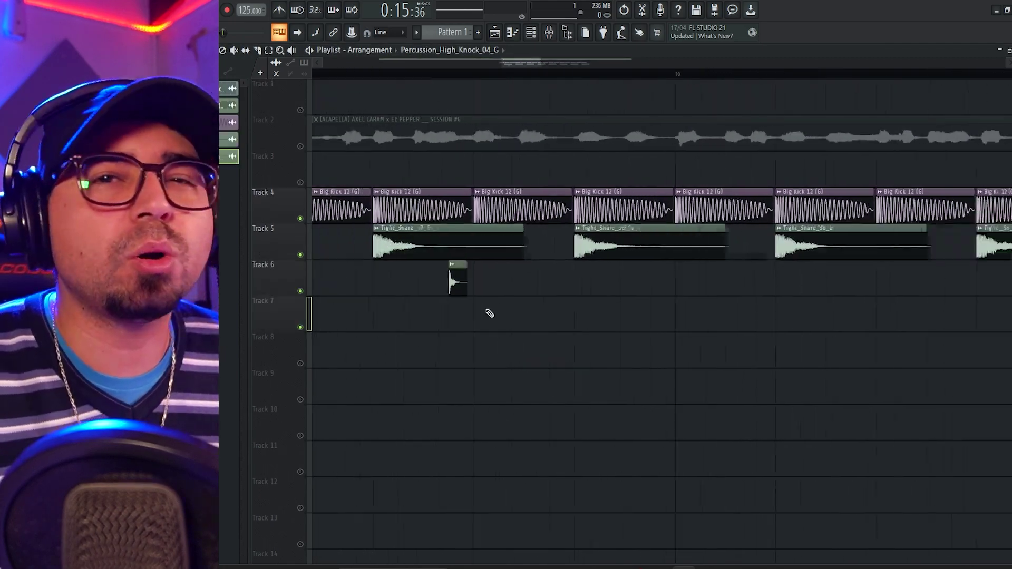
scroll(490, 315, down, 1)
drag(499, 318, 521, 325)
scroll(505, 298, up, 1)
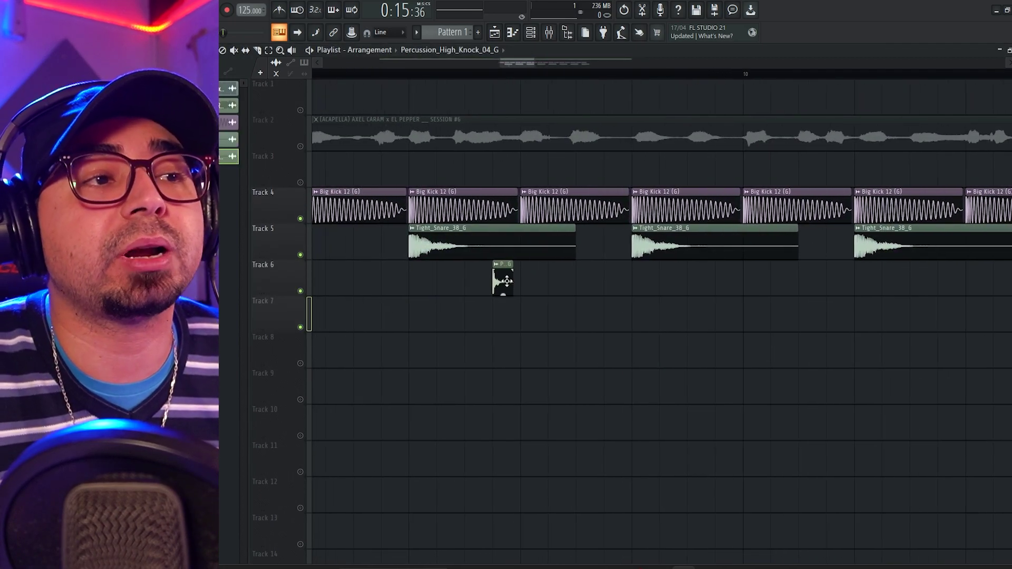
drag(504, 283, 429, 270)
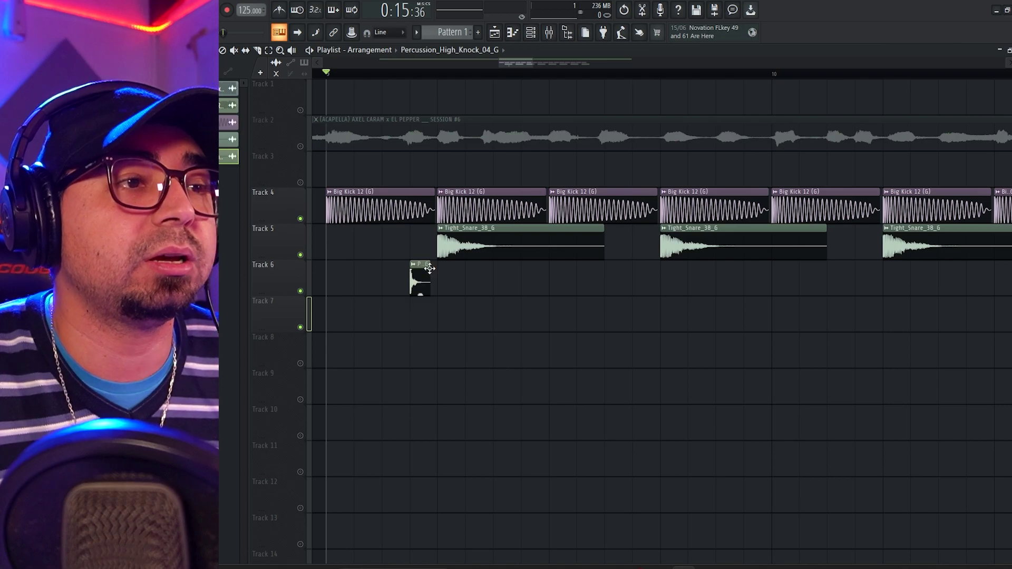
click(504, 284)
Try a duplicated pair of percussion hits in the second half of bar 9 on Track 6, listen, and delete the copies
drag(571, 297, 409, 260)
key(ctrl+b)
scroll(656, 334, down, 2)
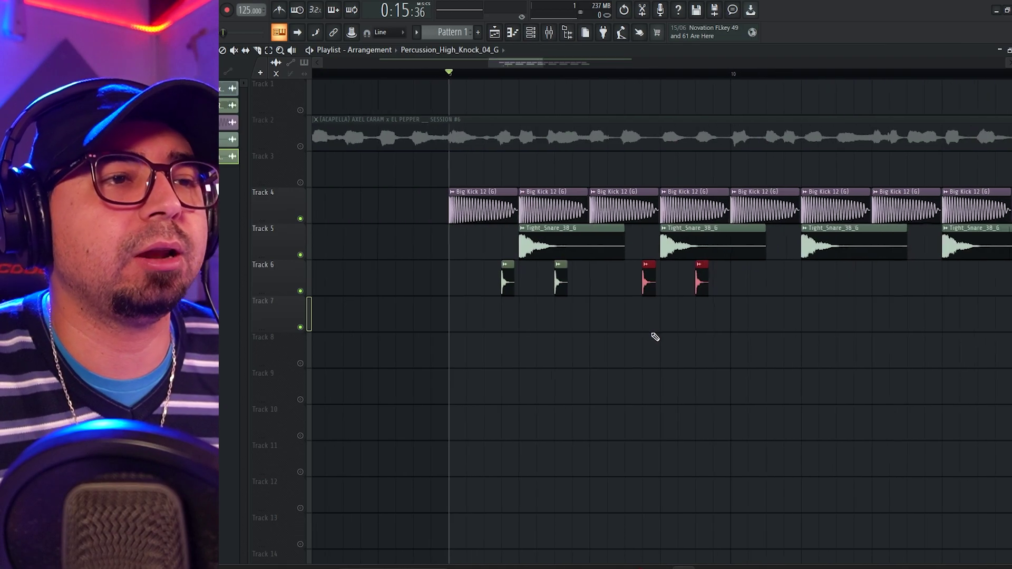
key(space)
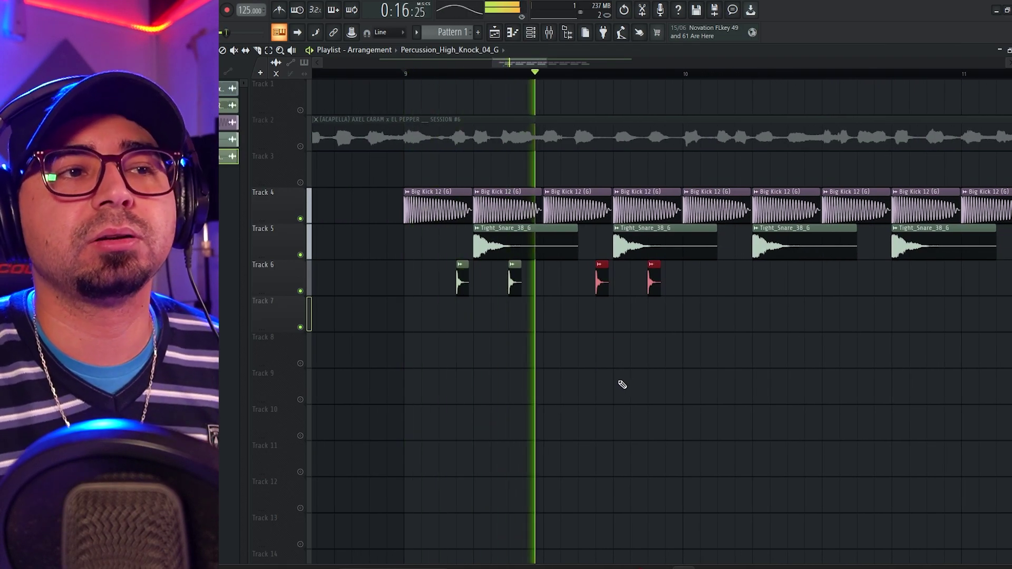
key(space)
scroll(753, 330, up, 2)
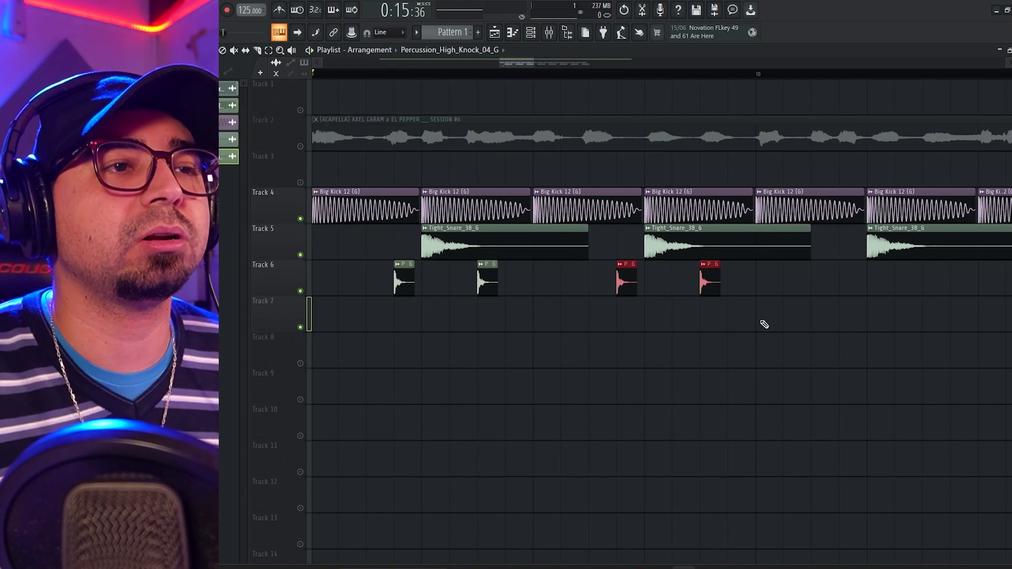
right_click(621, 287)
right_click(711, 287)
Move the two percussion hits on Track 6 to between the second and third kicks of bar 9 and start playback
scroll(565, 314, left, 1)
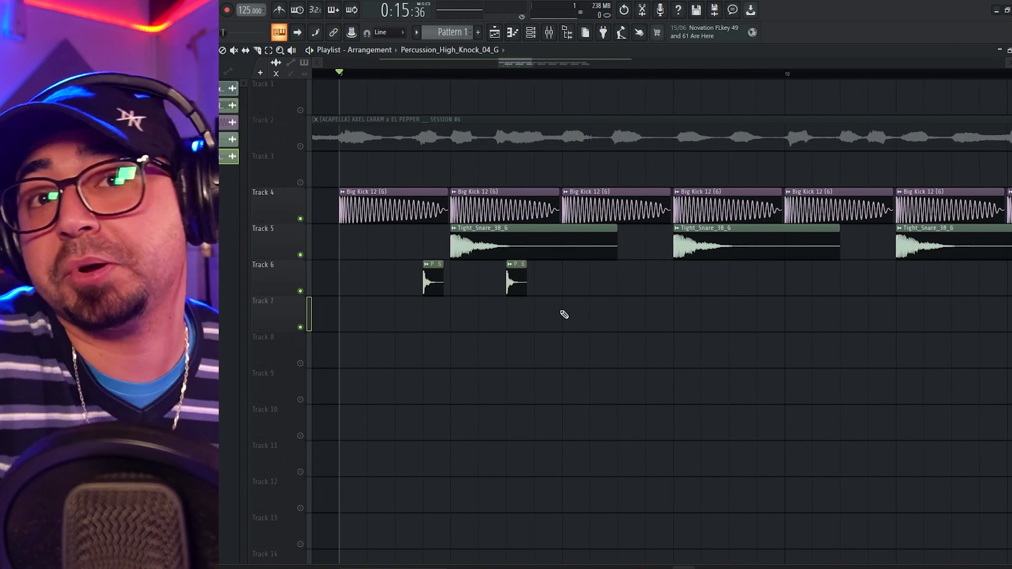
drag(426, 285, 545, 289)
scroll(632, 315, right, 1)
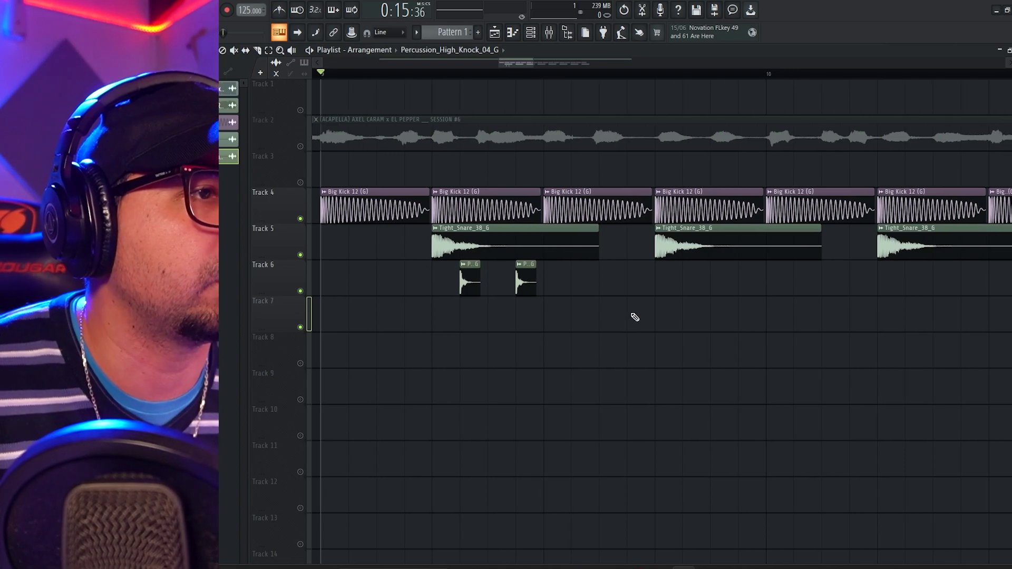
drag(620, 316, 462, 283)
key(space)
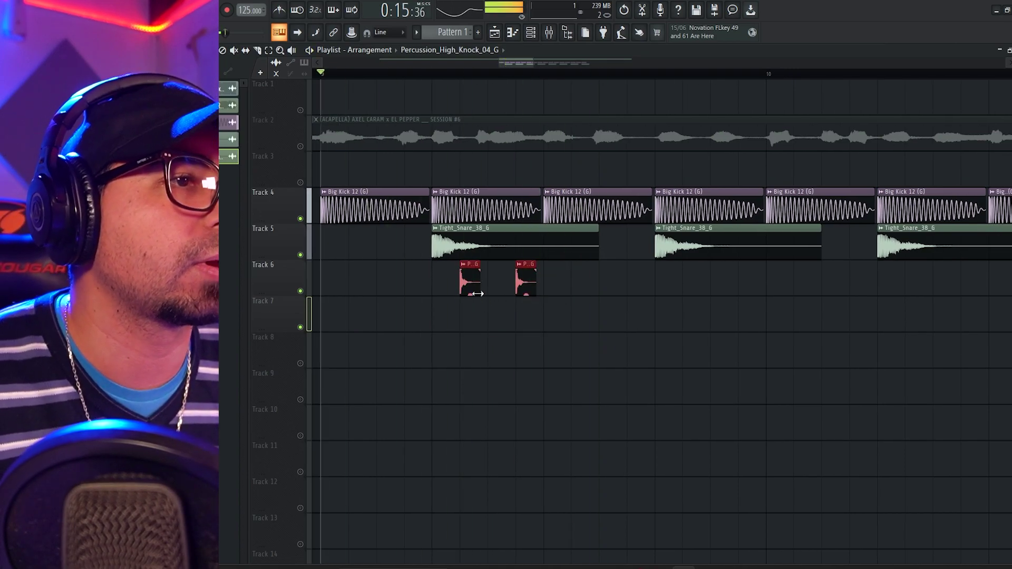
Add and arrange more percussion hits on Track 6 to form a five-hit pattern in bar 9
drag(580, 285, 632, 289)
click(709, 285)
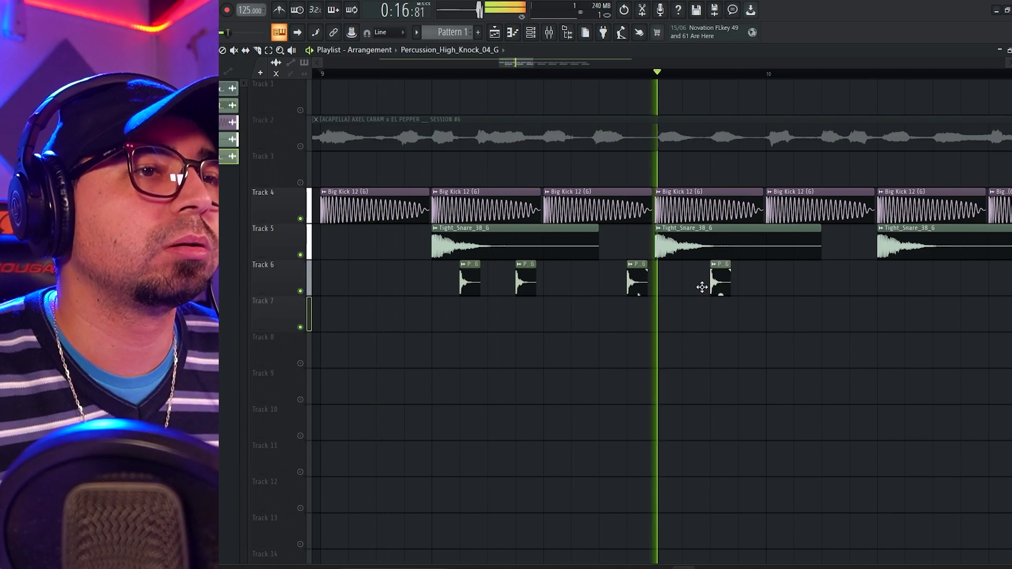
key(space)
scroll(683, 337, down, 2)
Duplicate the five-hit percussion pattern on Track 6 into bar 10
mouse_move(688, 317)
mouse_down()
mouse_move(394, 278)
mouse_move(773, 308)
mouse_move(687, 300)
mouse_up()
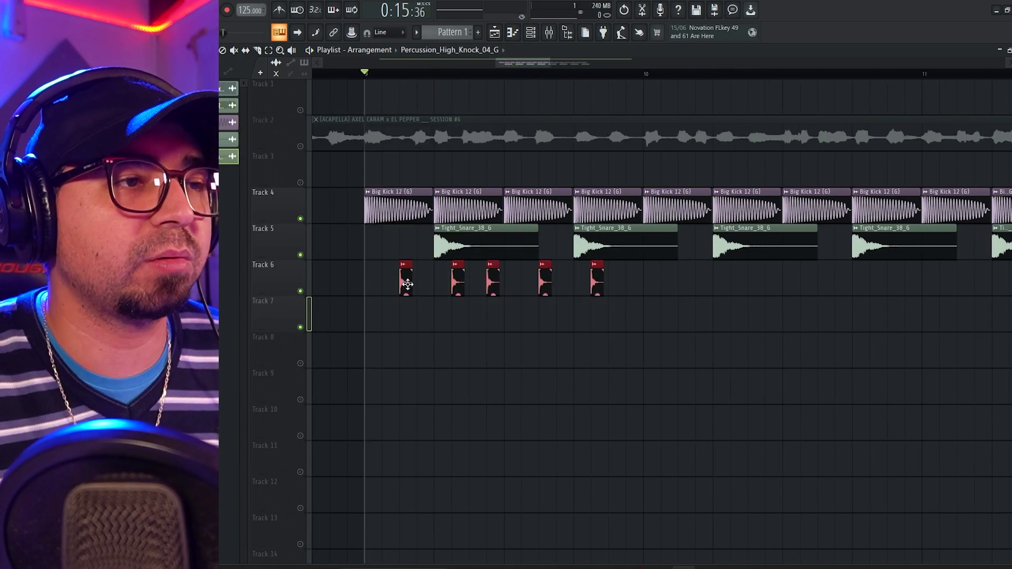
key(space)
ctrl+click(705, 325)
scroll(698, 337, down, 1)
drag(669, 364, 601, 374)
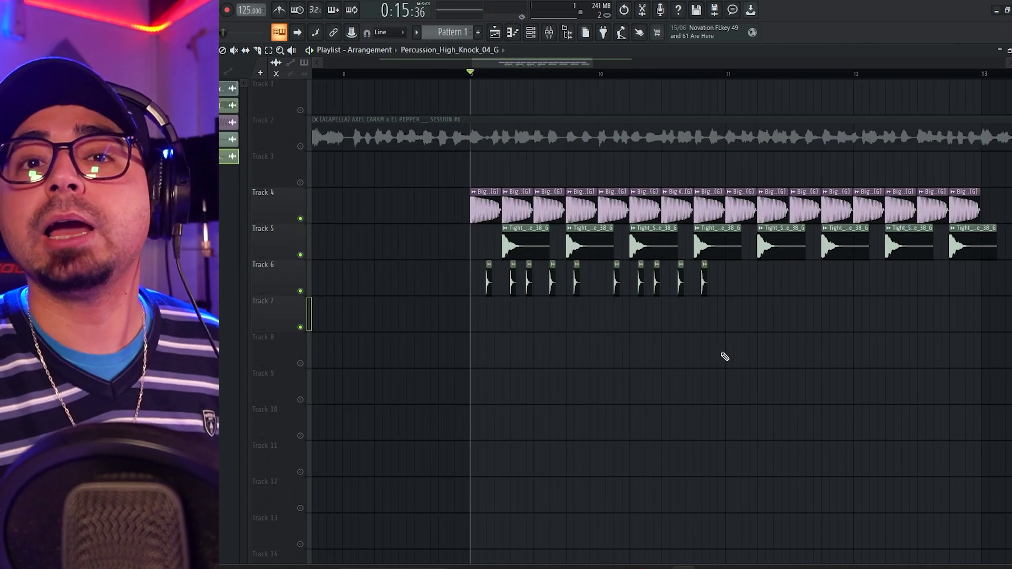
Duplicate the two-bar percussion pattern on Track 6 into bars 11 and 12
scroll(713, 360, up, 1)
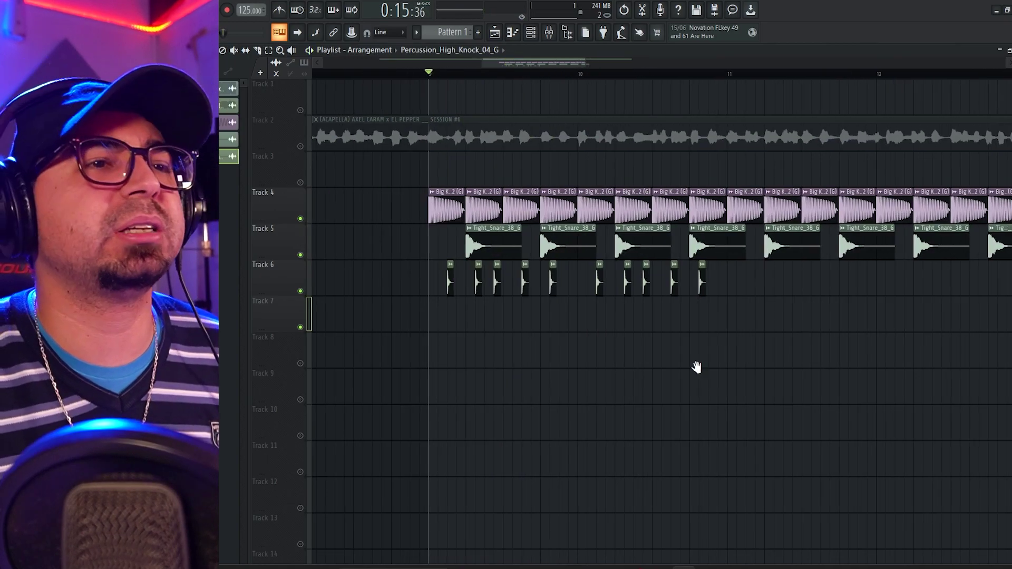
drag(696, 366, 671, 363)
scroll(695, 343, down, 2)
drag(736, 279, 797, 280)
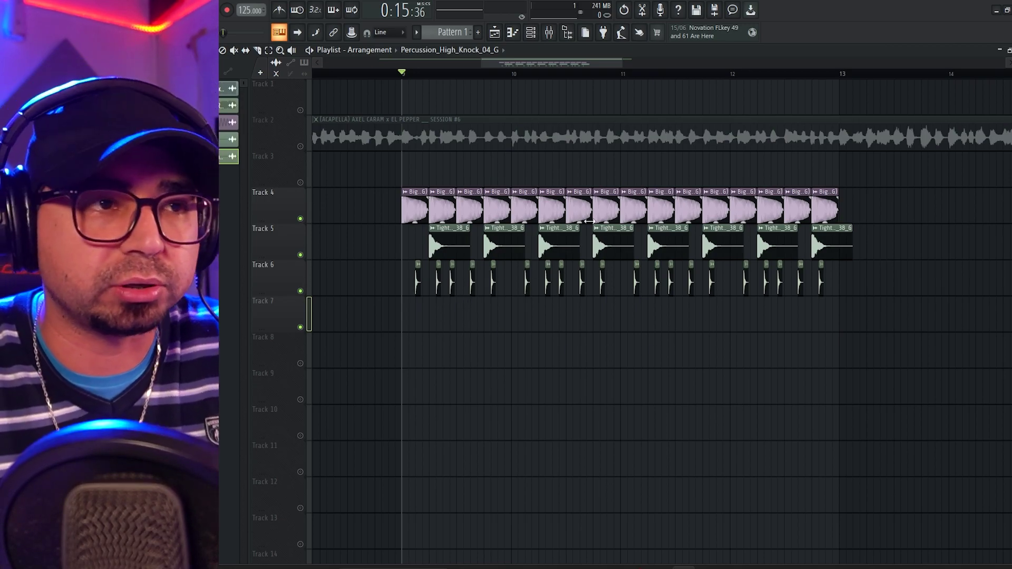
Route the Big Kick 12 (G) channel from Track 4 to mixer insert 22
click(526, 211)
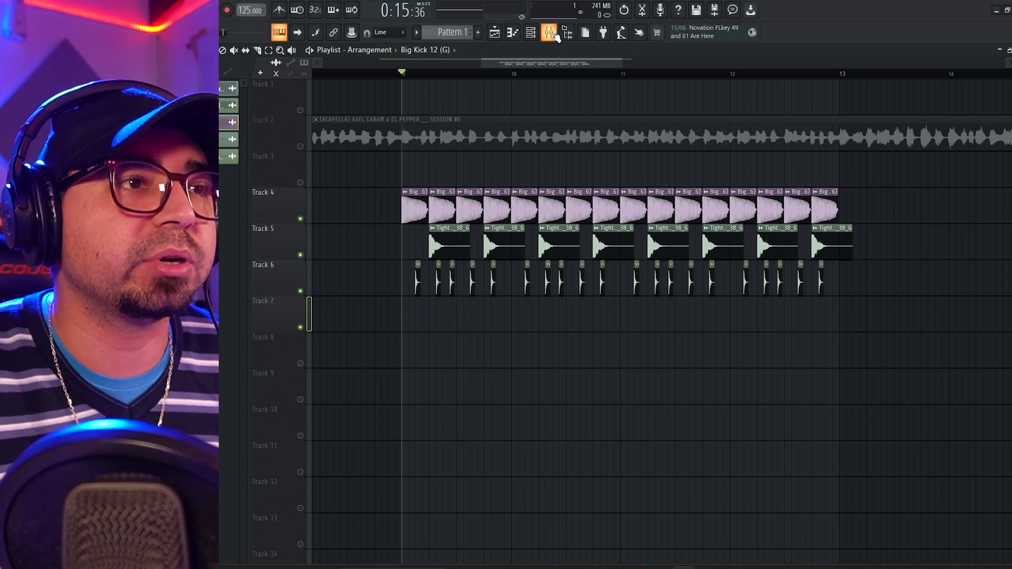
click(549, 33)
click(427, 195)
right_click(427, 195)
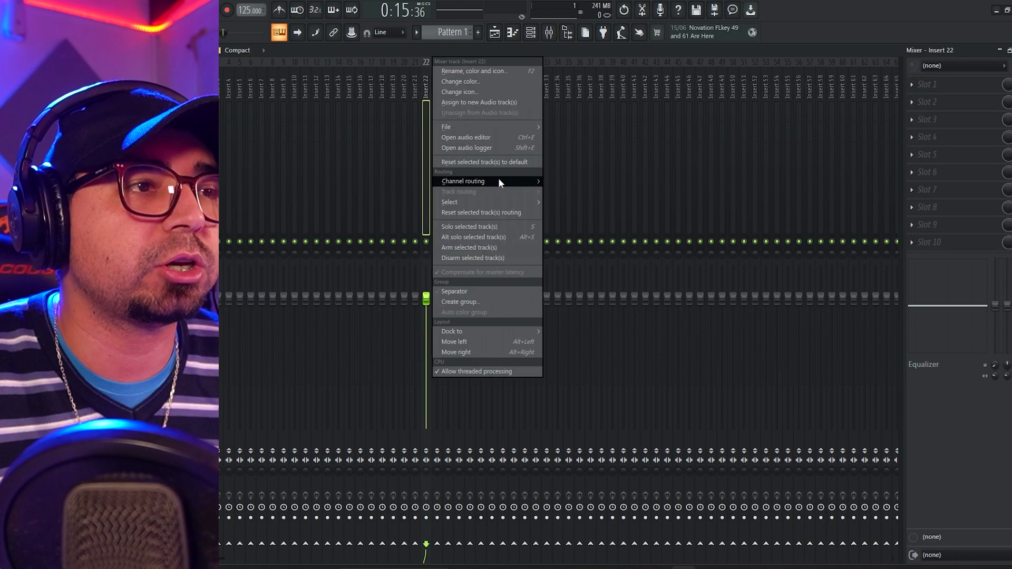
mouse_move(495, 182)
click(578, 181)
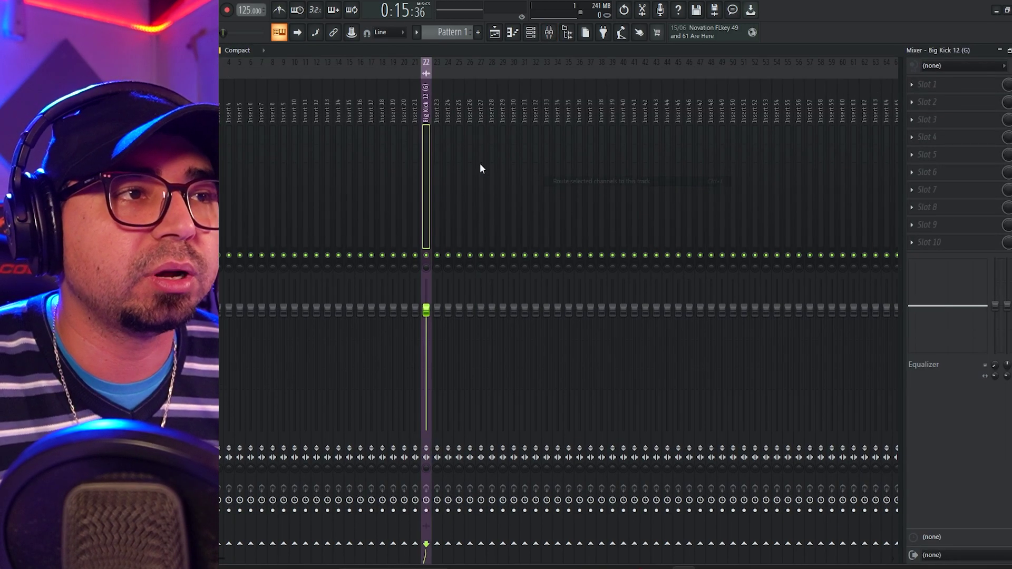
Play the beat briefly and lower the kick's fader on mixer insert 22
key(space)
key(space)
drag(431, 316, 431, 335)
key(F5)
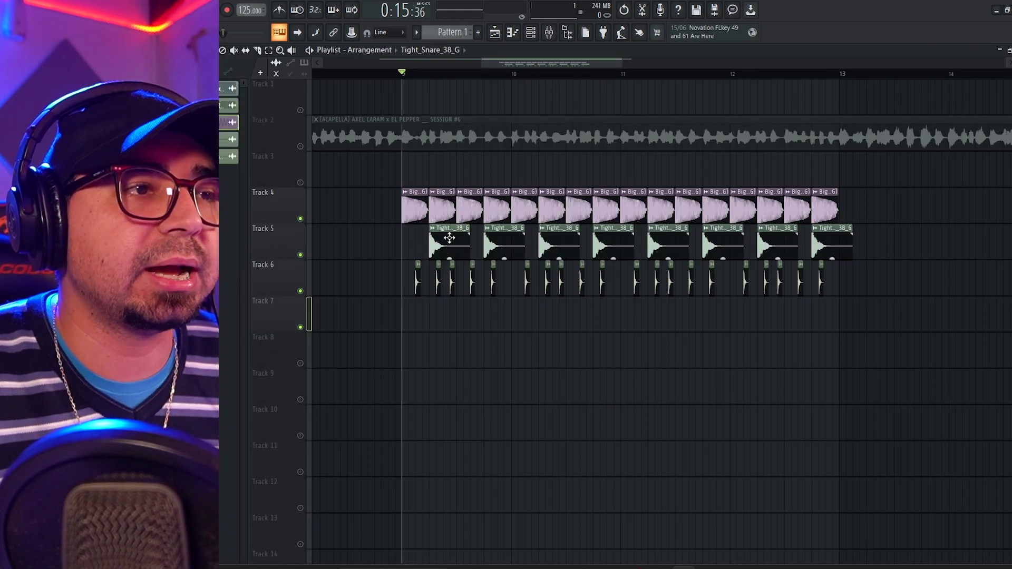
Route the Tight_Snare_38_G and Percussion_High_Knock_04_G channels to mixer inserts 23 and 24, and return to the playlist
click(549, 33)
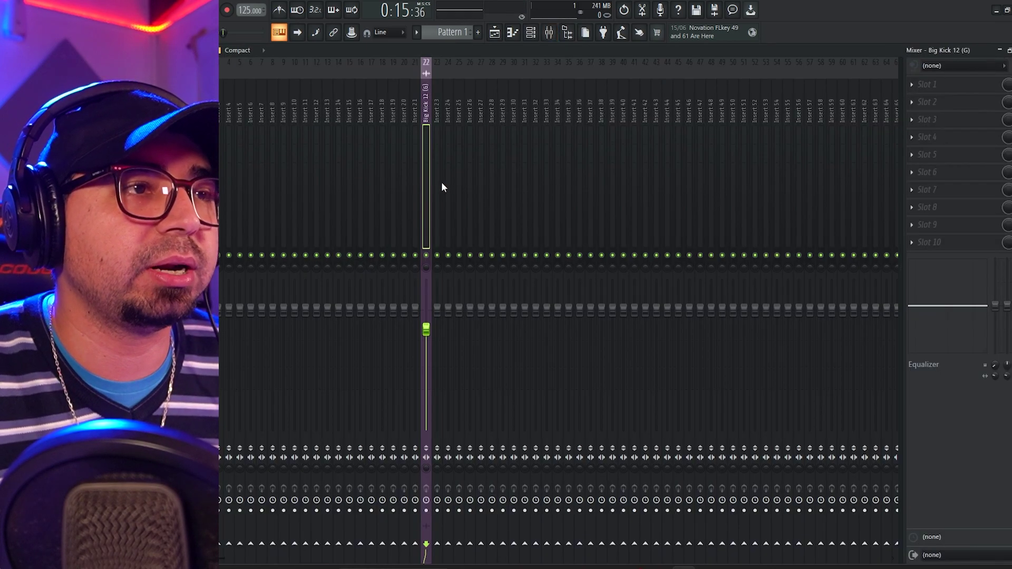
right_click(439, 185)
click(526, 179)
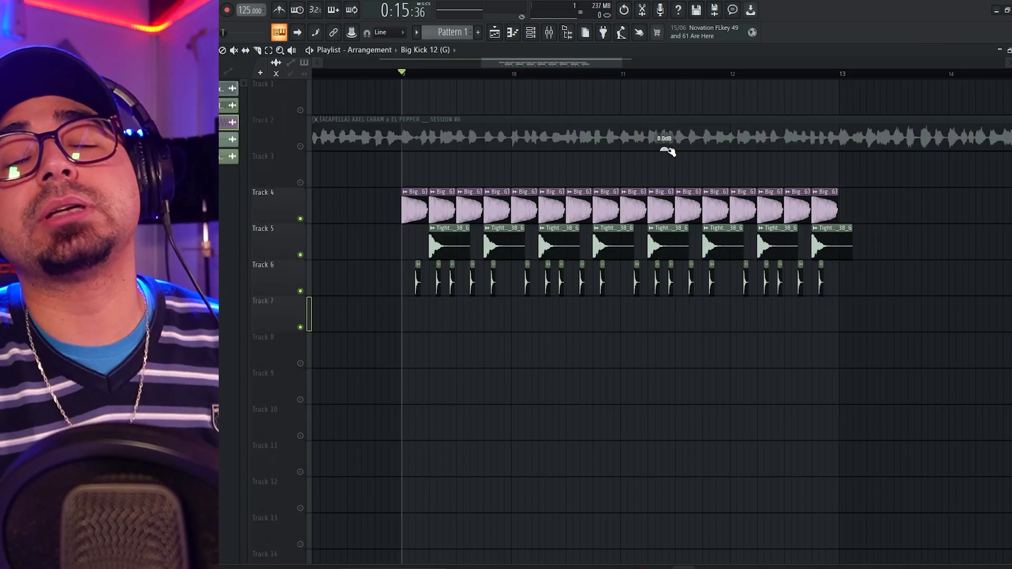
key(F5)
Solo Track 4 to audition the kicks and apply a fade-out to all of its kick clips
drag(876, 185, 420, 199)
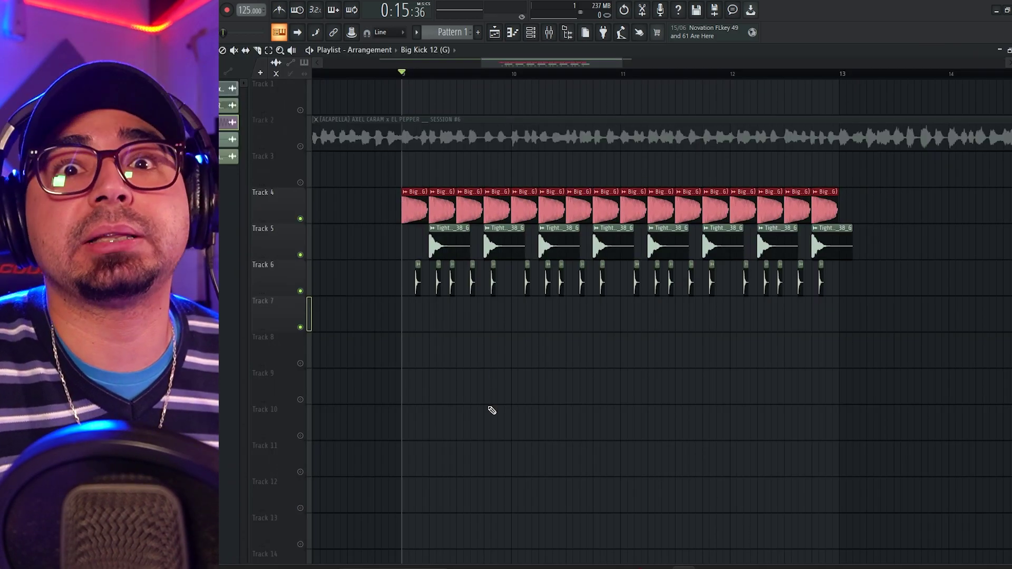
click(380, 290)
right_click(301, 219)
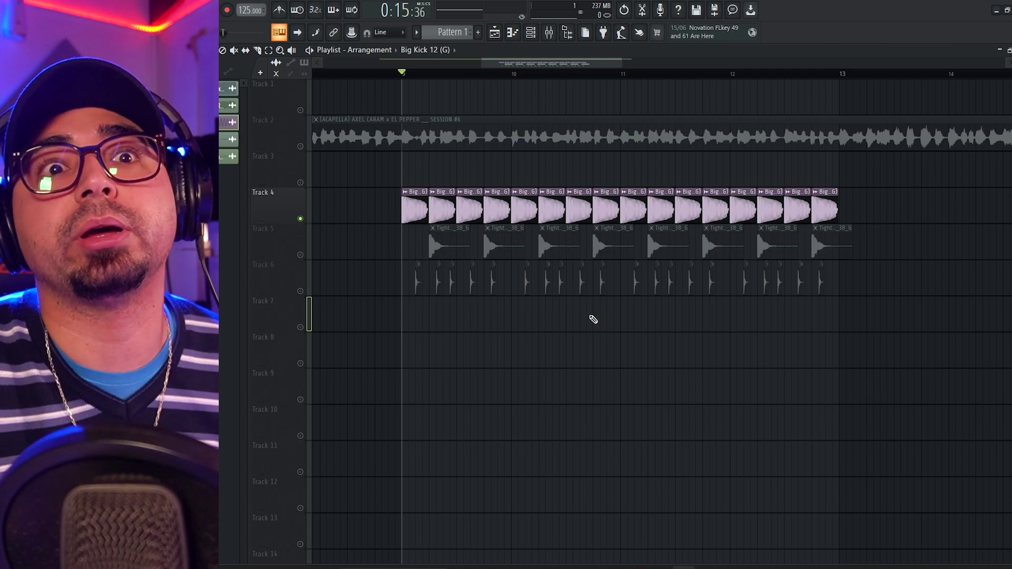
key(space)
key(space)
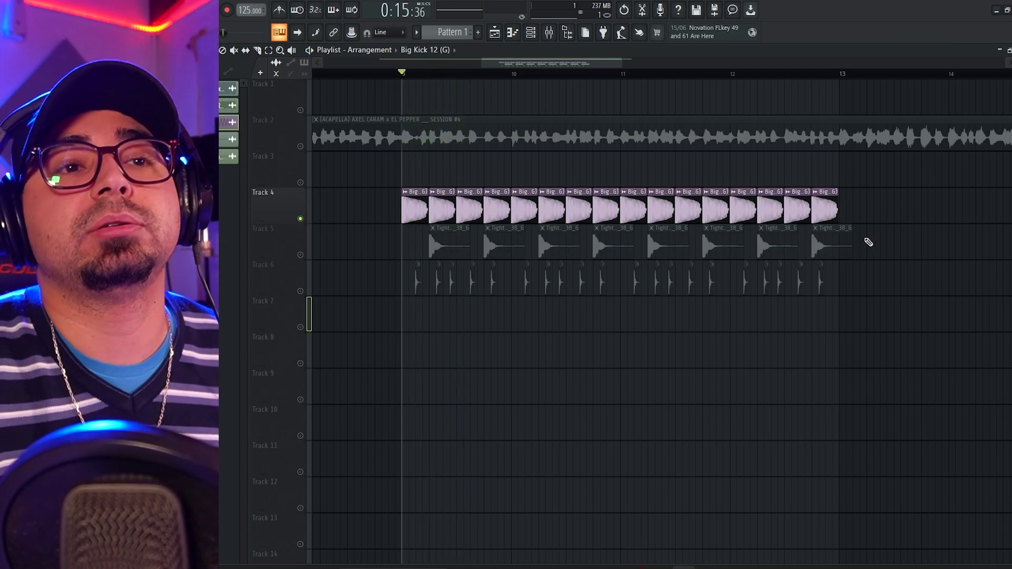
drag(881, 151, 417, 199)
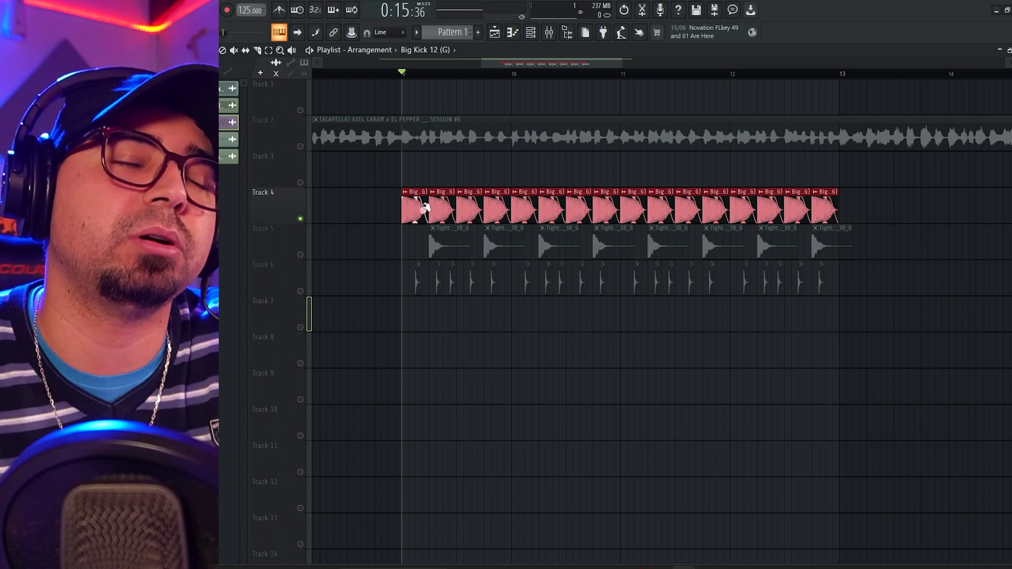
click(449, 365)
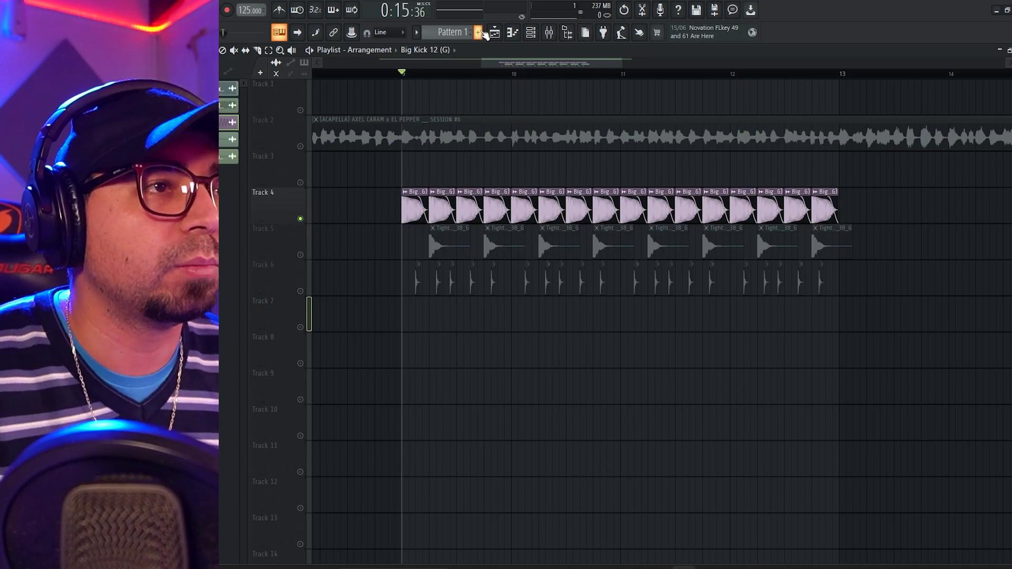
Name the empty first pattern "hihats"
click(480, 32)
text(hiha)
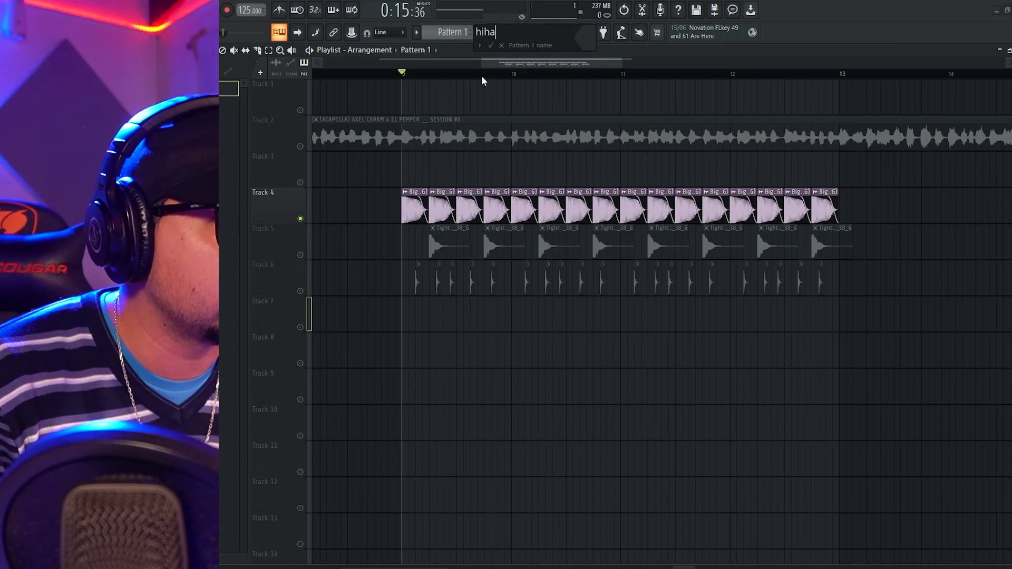
text(ts)
key(Return)
Show the channel rack and add the Shaker_06_A sample as a new channel
click(531, 32)
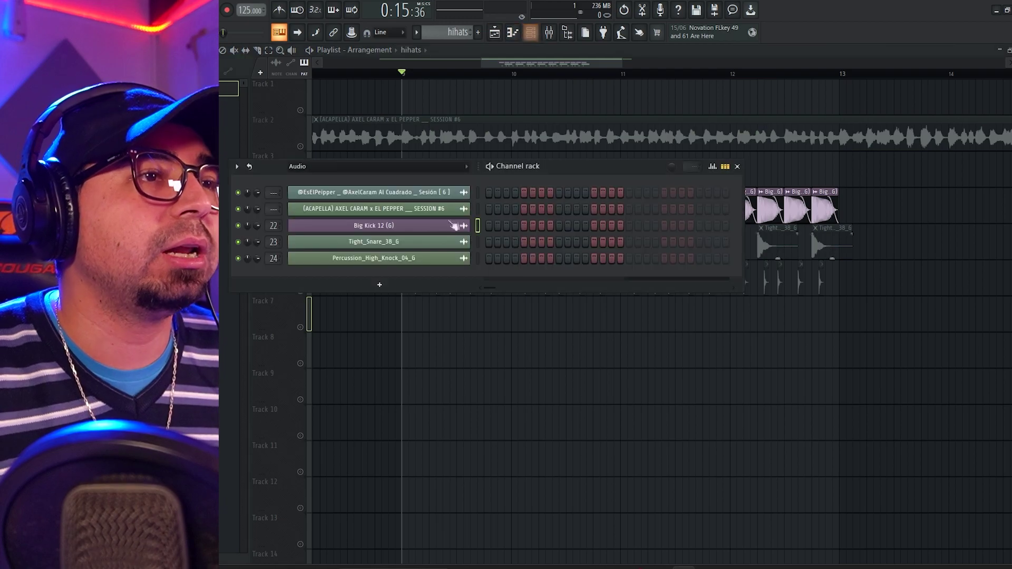
drag(556, 176, 725, 195)
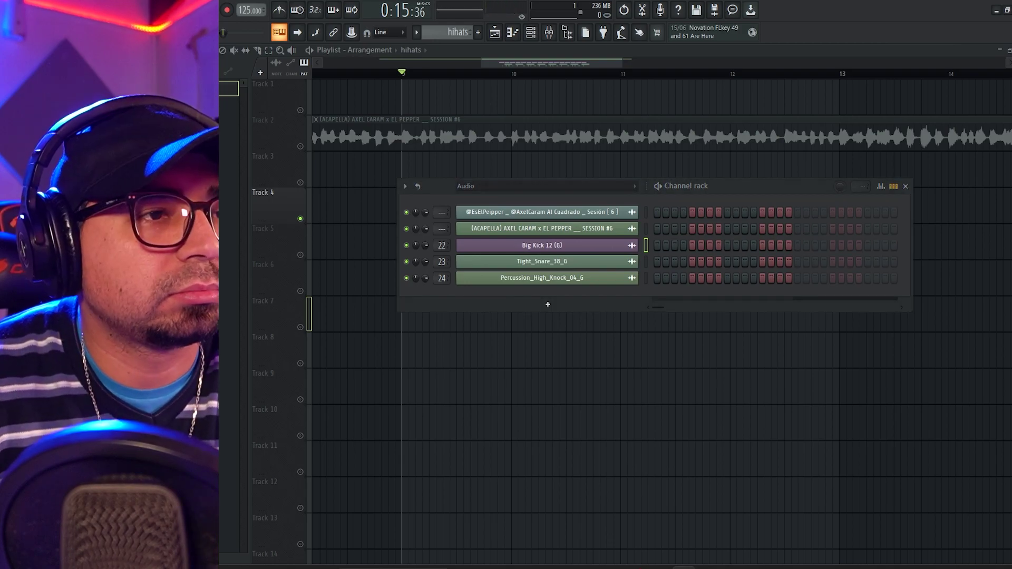
drag(517, 317, 556, 300)
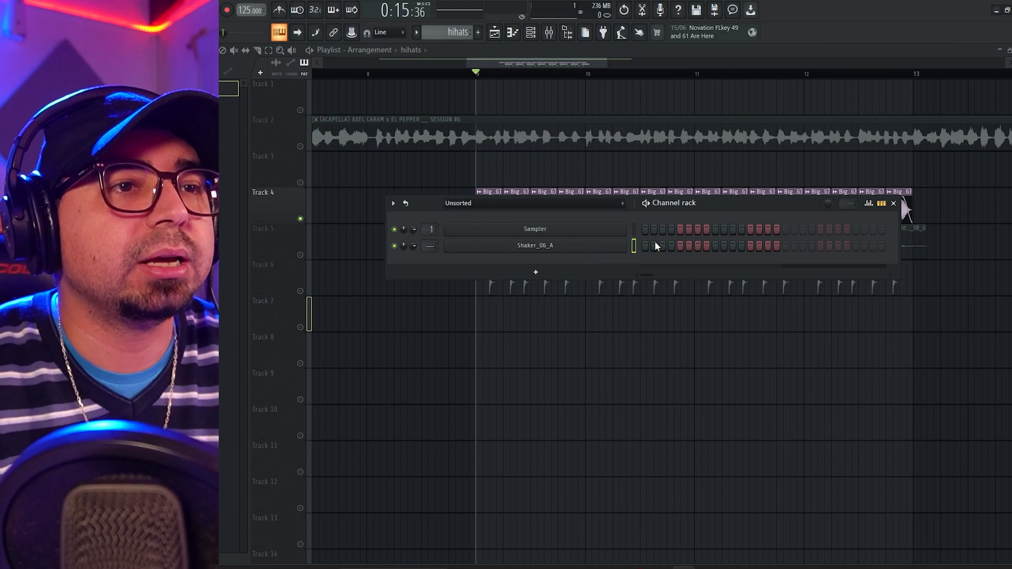
Fill every 2 steps of Shaker_06_A, extend the fill into the second bar, and audition the pattern
right_click(617, 251)
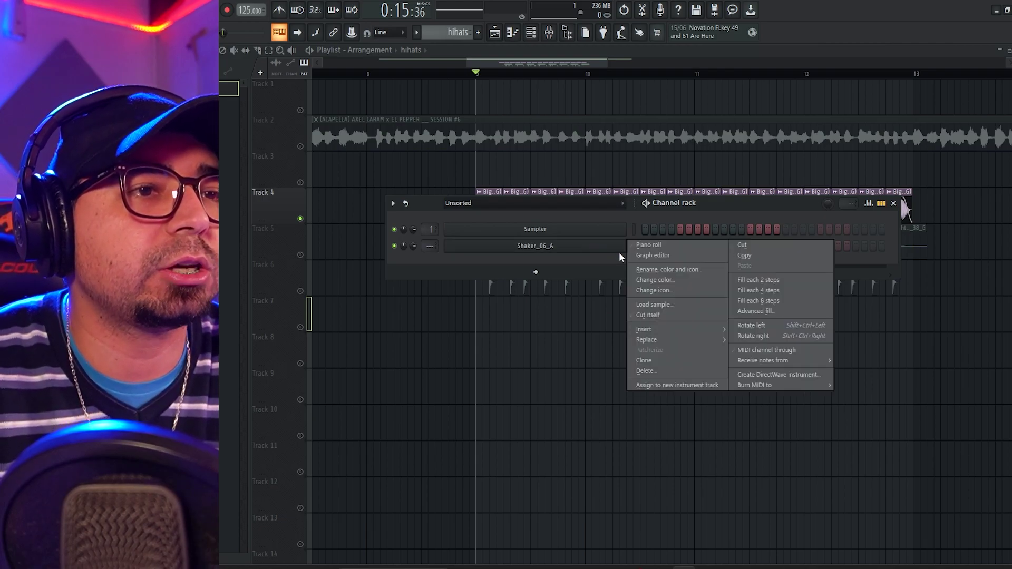
click(783, 282)
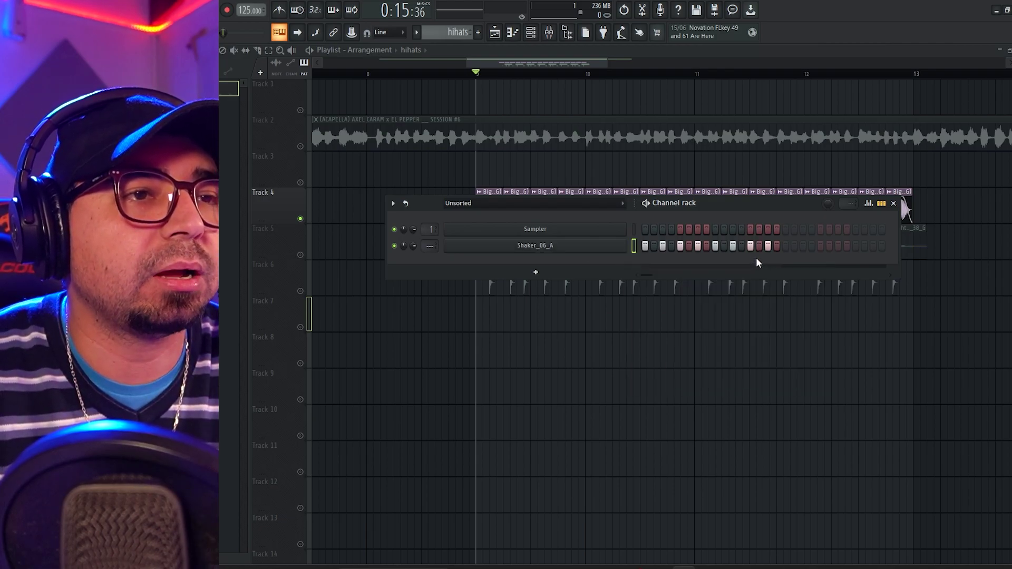
click(785, 246)
click(787, 247)
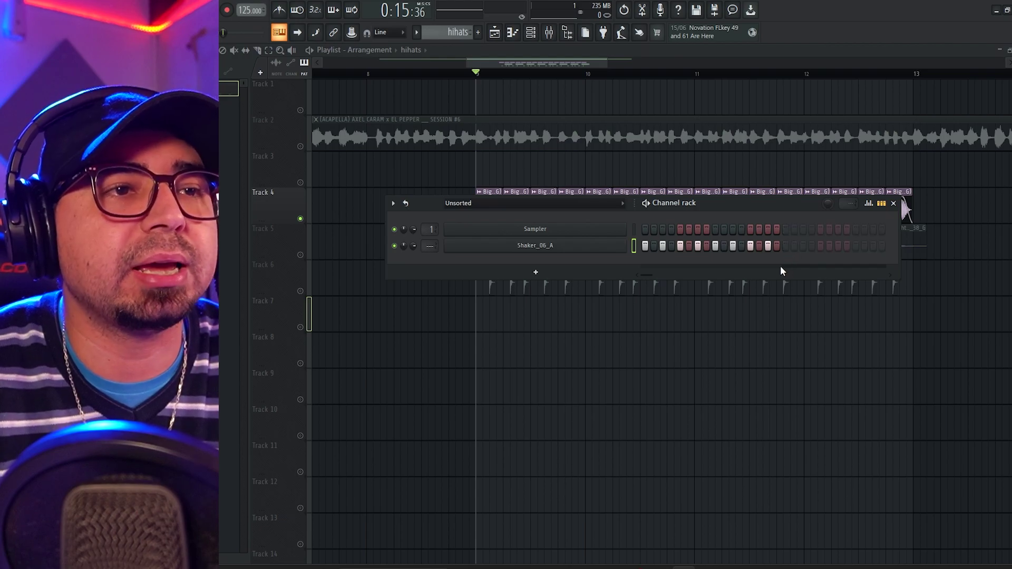
click(785, 246)
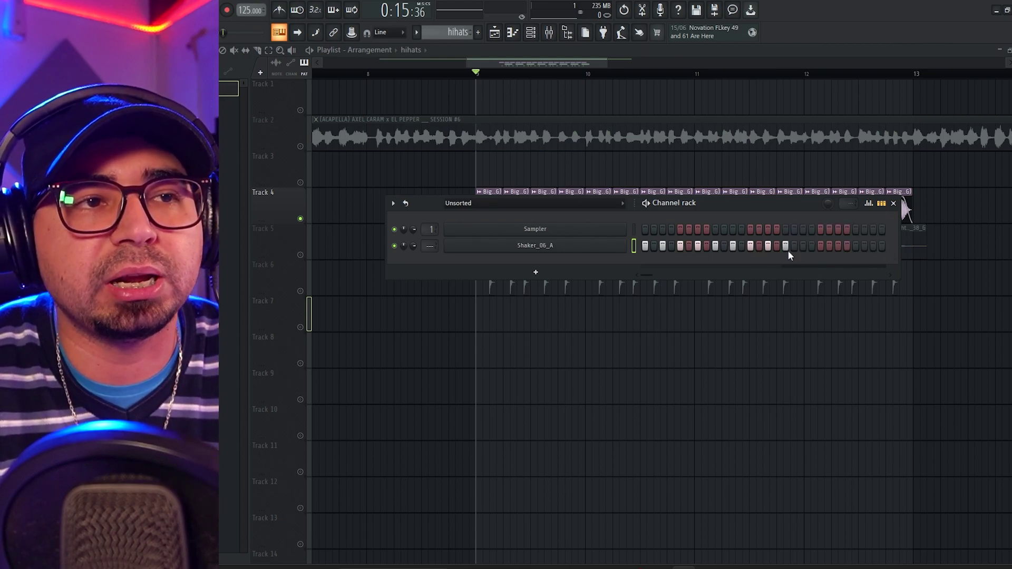
right_click(518, 245)
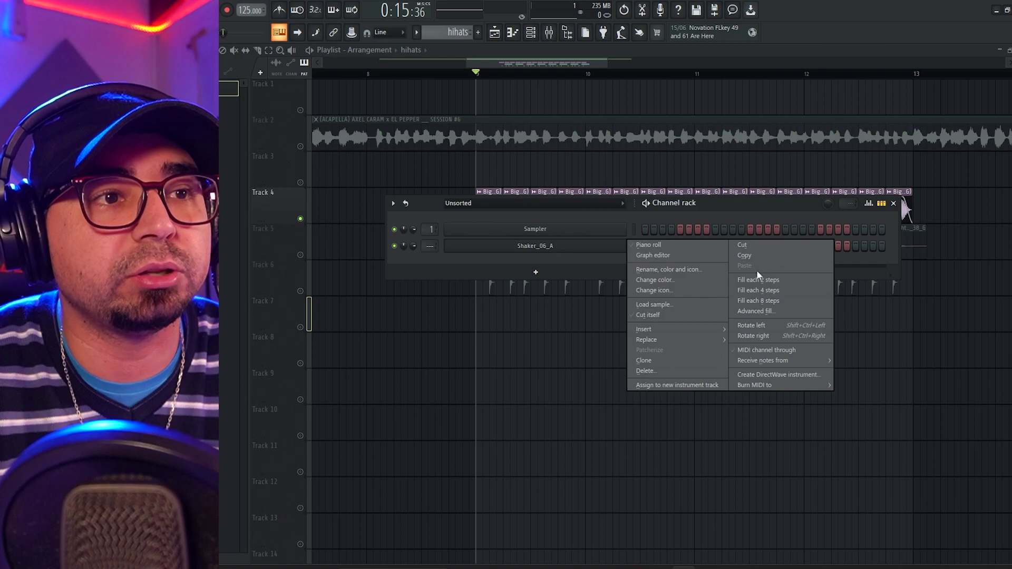
click(747, 290)
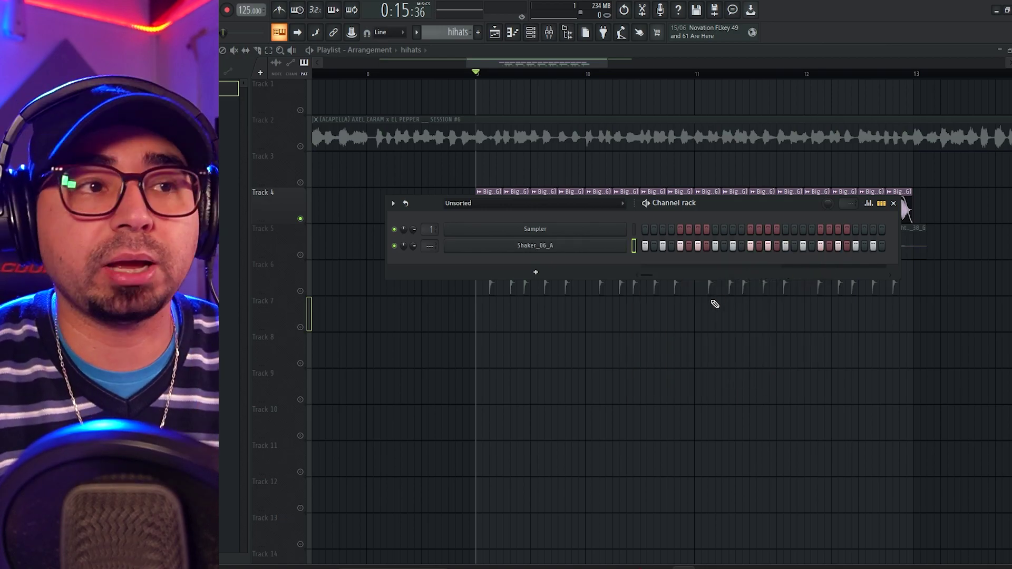
key(space)
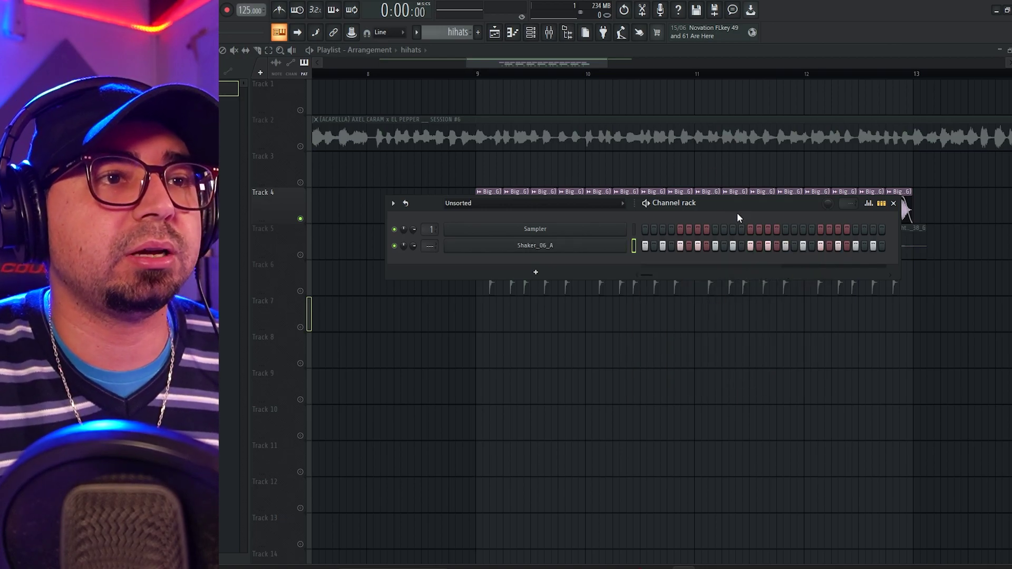
key(space)
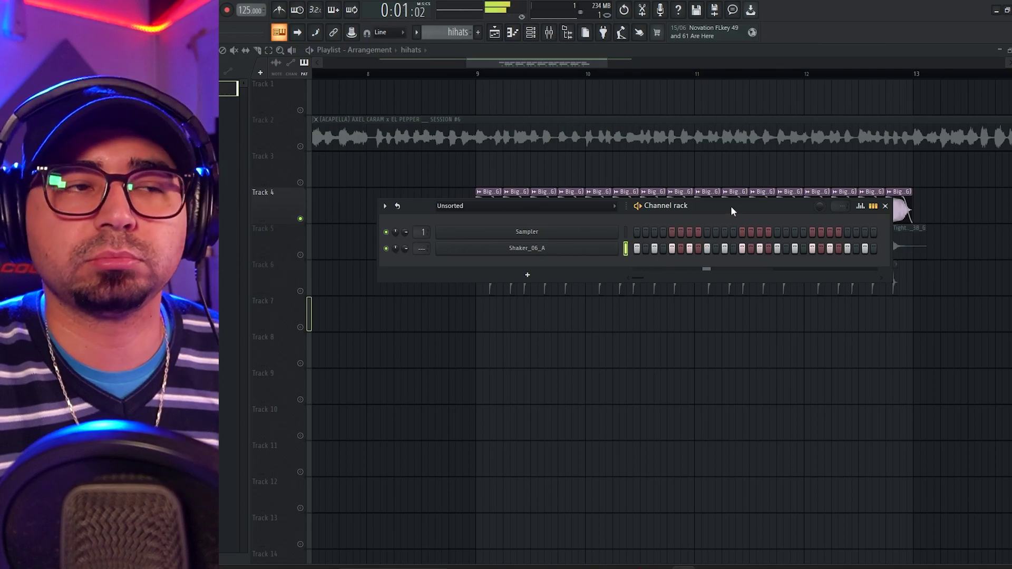
key(space)
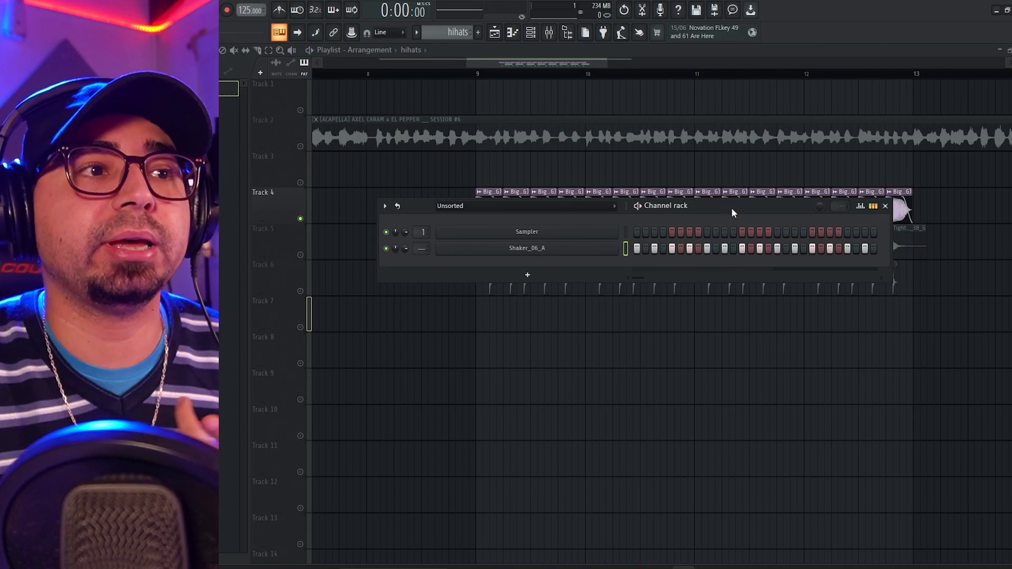
Lower the velocity of every second Shaker_06_A note in the piano roll across both bars and audition the groove
right_click(607, 246)
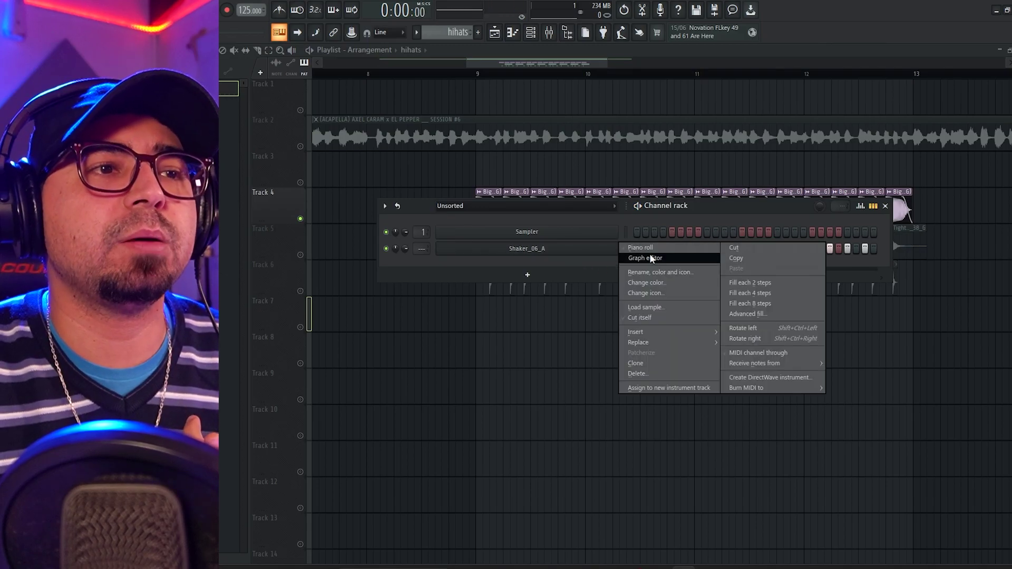
click(650, 254)
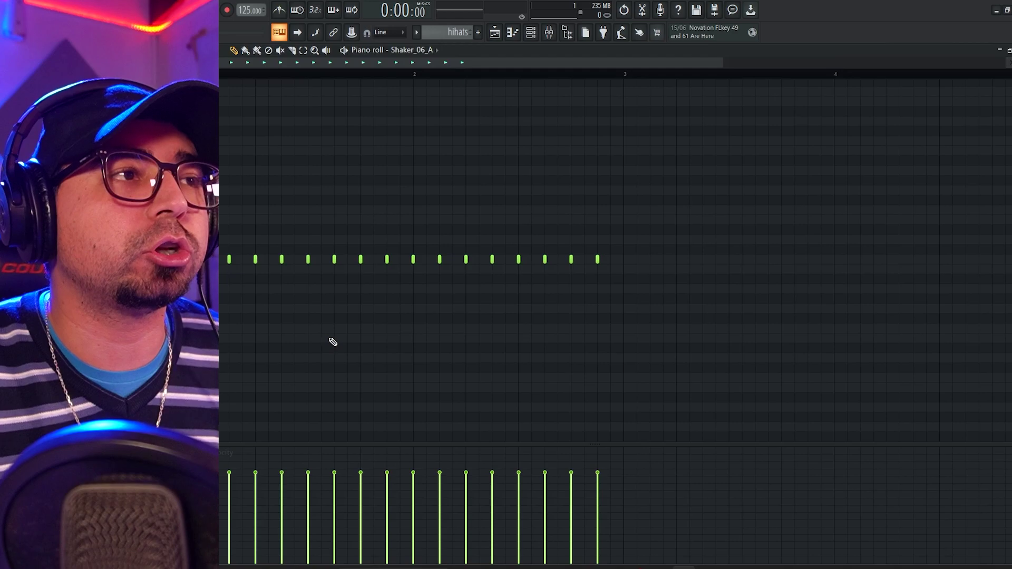
scroll(333, 343, up, 2)
key(space)
key(space)
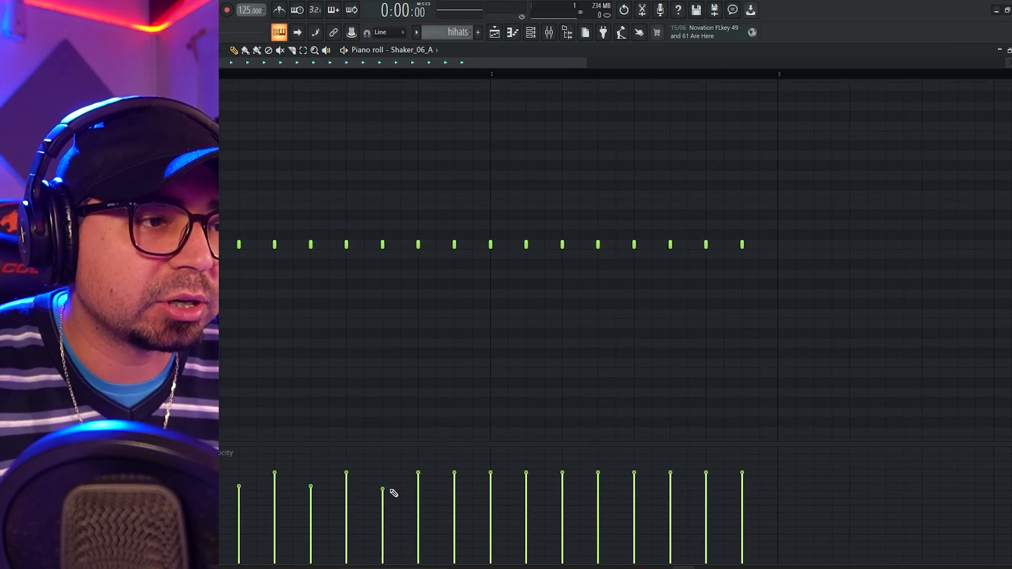
click(454, 489)
click(526, 490)
click(598, 490)
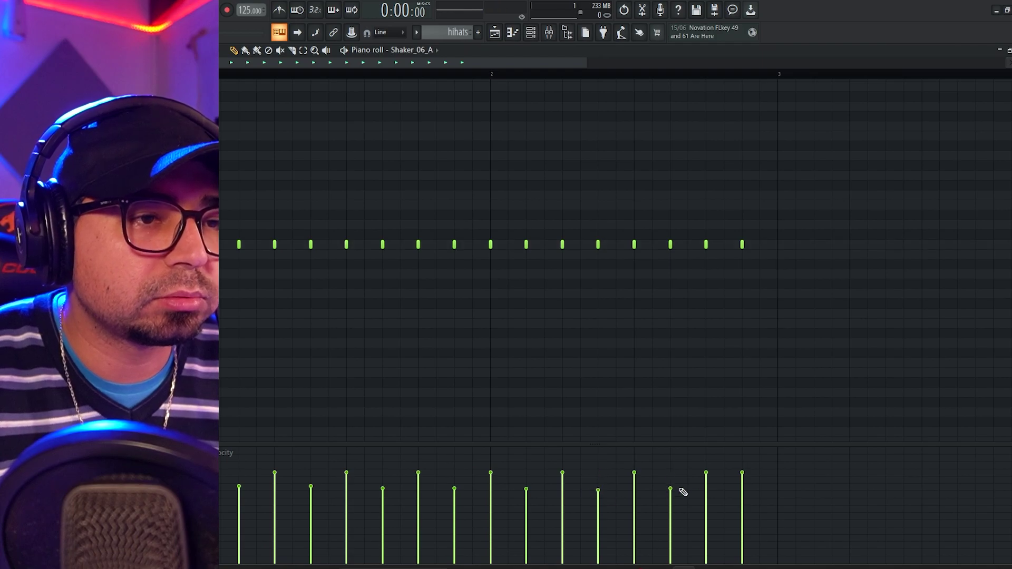
click(743, 489)
key(space)
key(space)
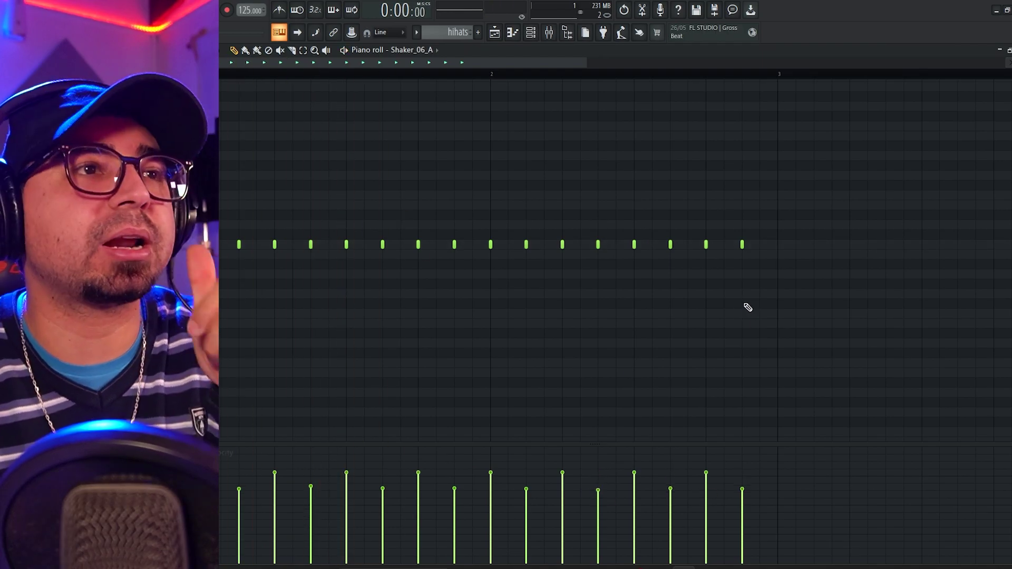
Add the Acoustic Open Hat 08 sample as a channel, place hits on every fourth step starting at step 3, and play the pattern
click(531, 32)
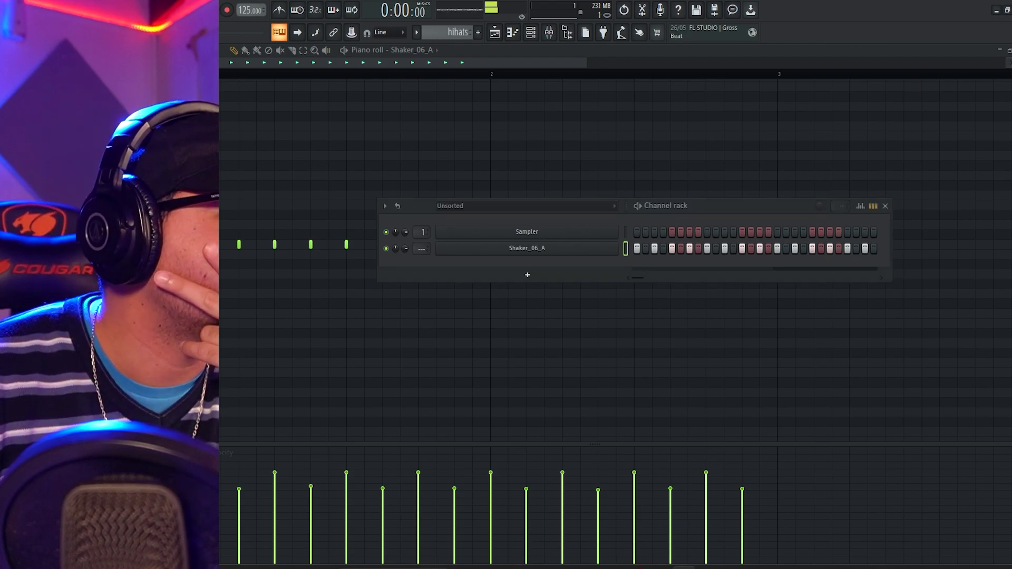
drag(211, 337, 553, 279)
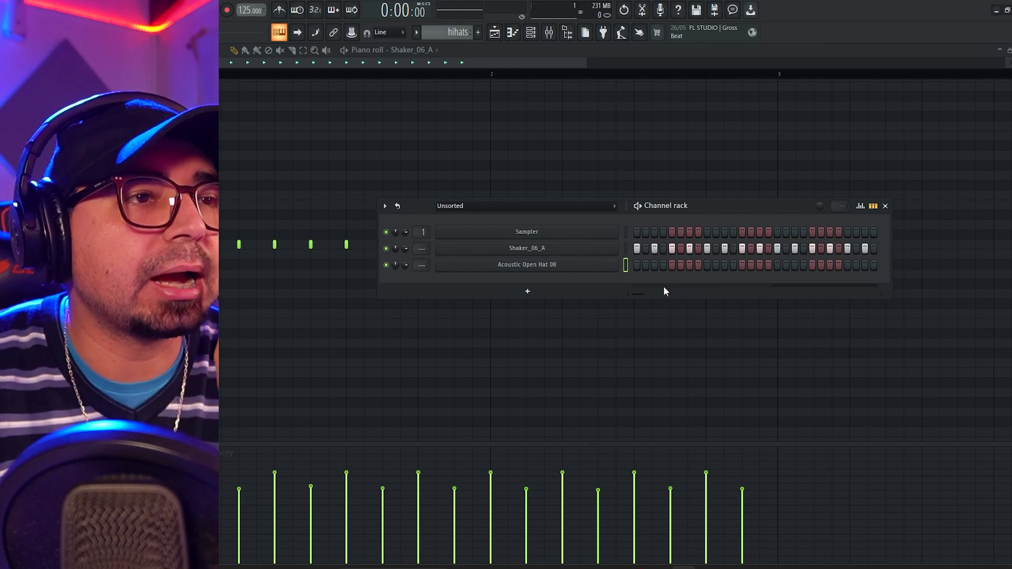
click(654, 265)
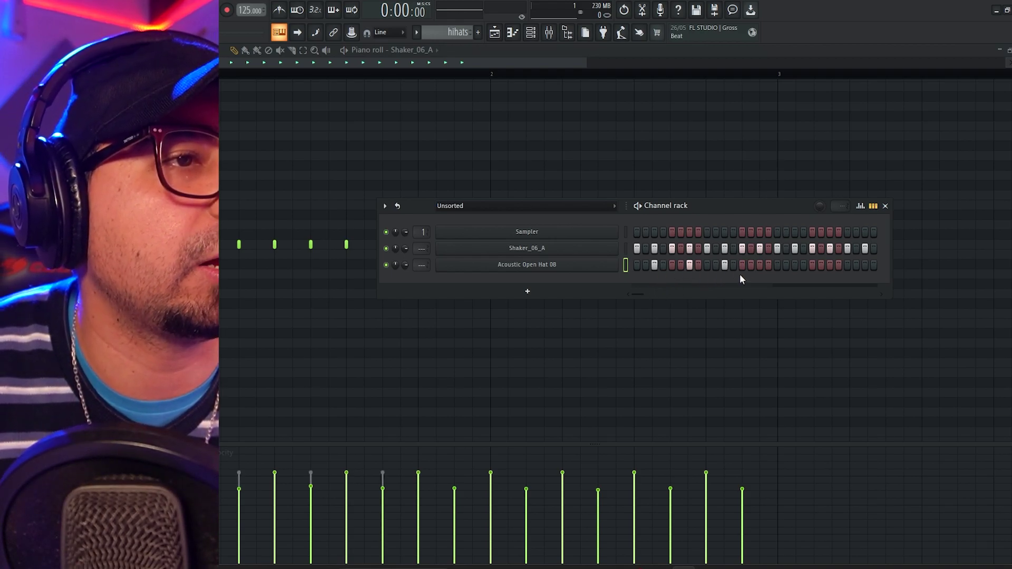
click(761, 265)
click(795, 265)
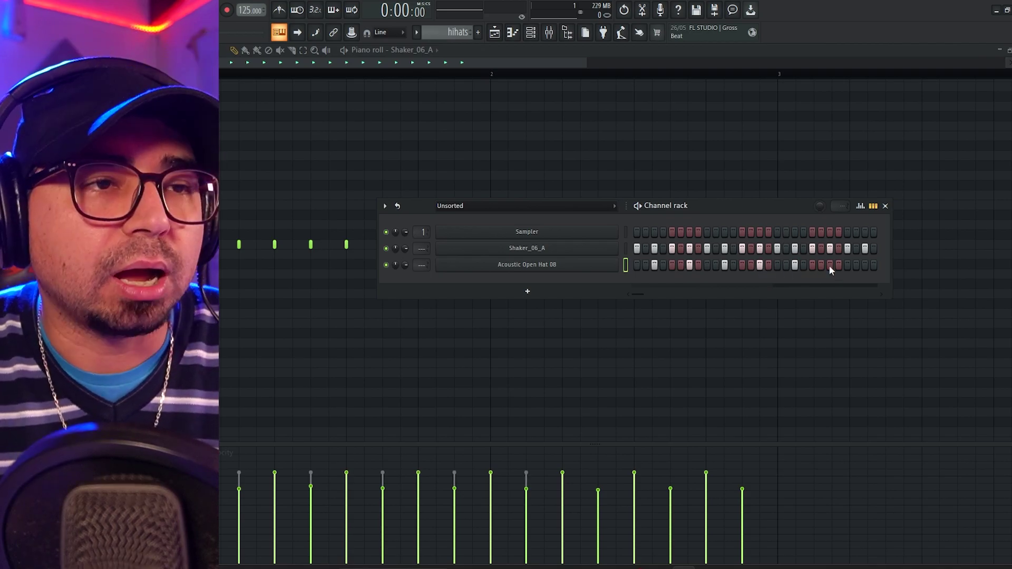
click(865, 265)
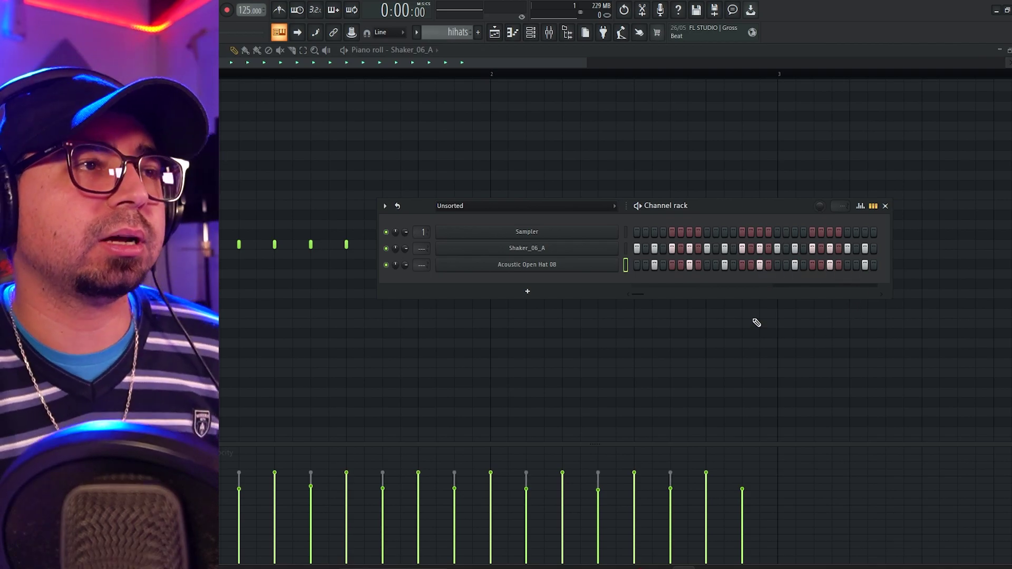
key(space)
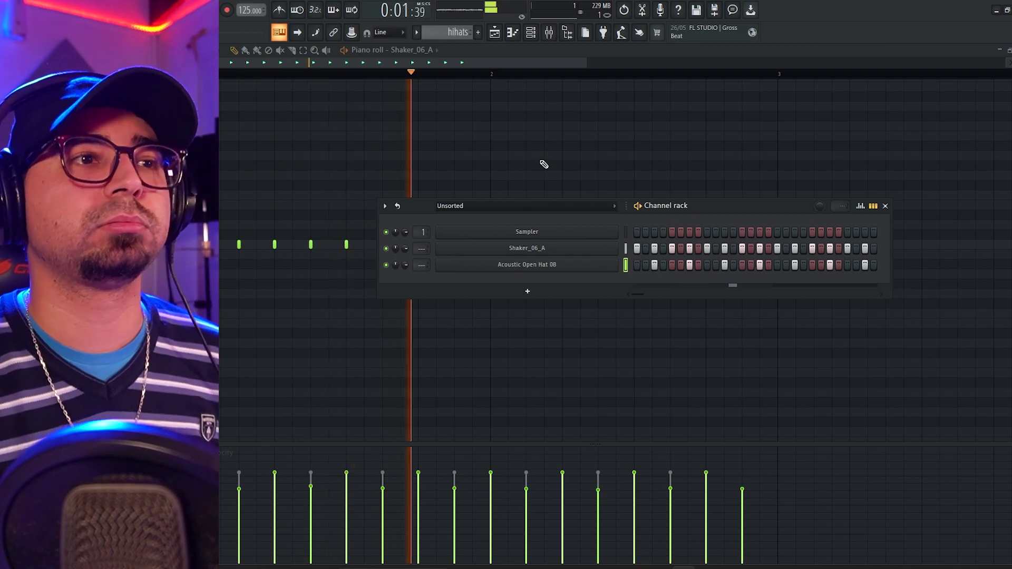
Add an extra Shaker_06_A hit on step 14 of the hihats pattern and audition the groove
key(space)
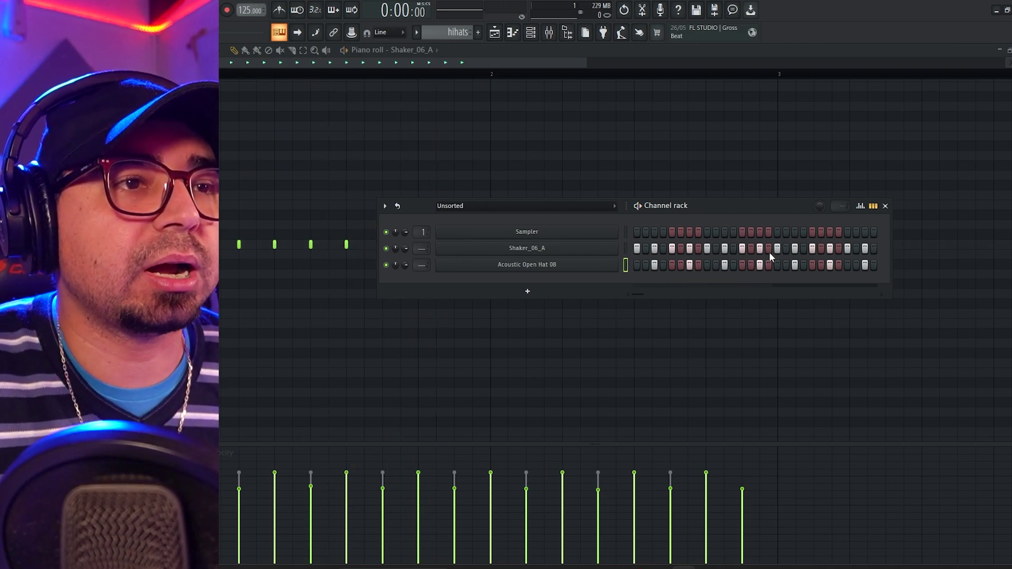
key(space)
click(752, 248)
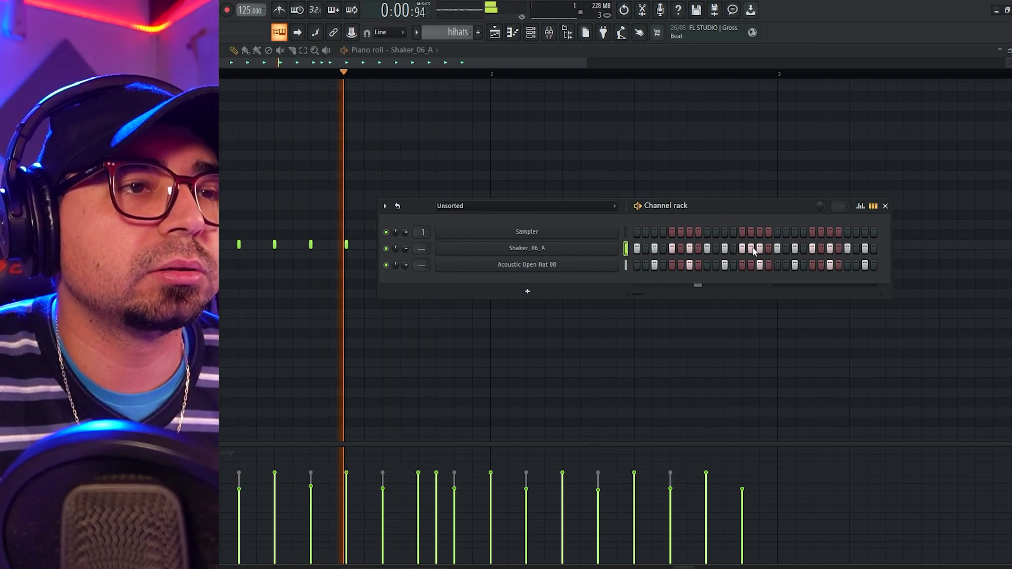
key(space)
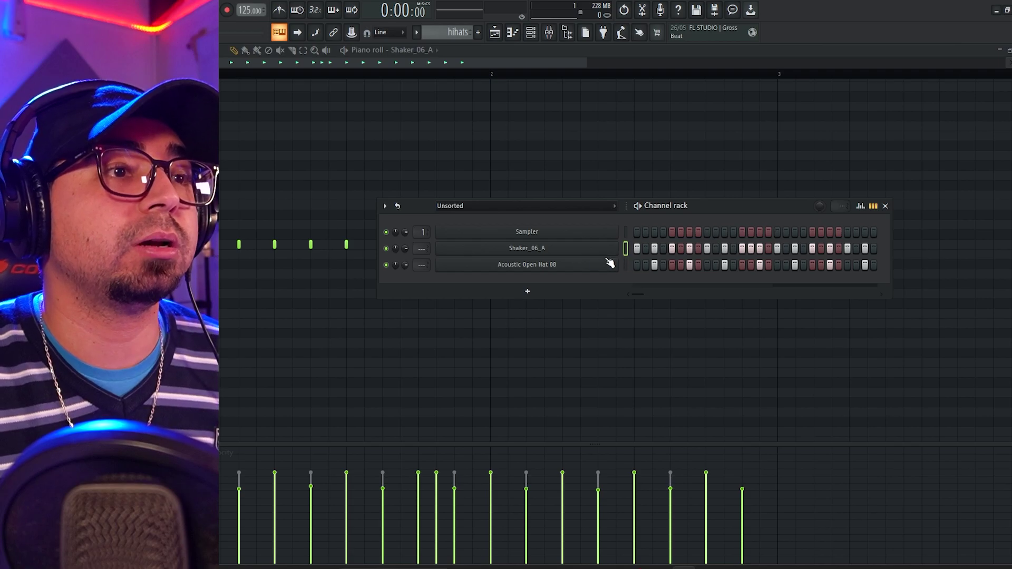
Route the Shaker_06_A channel to mixer insert 26 and lower that insert's level slightly
click(531, 32)
right_click(467, 58)
mouse_move(520, 181)
click(615, 183)
click(469, 184)
drag(470, 316, 470, 332)
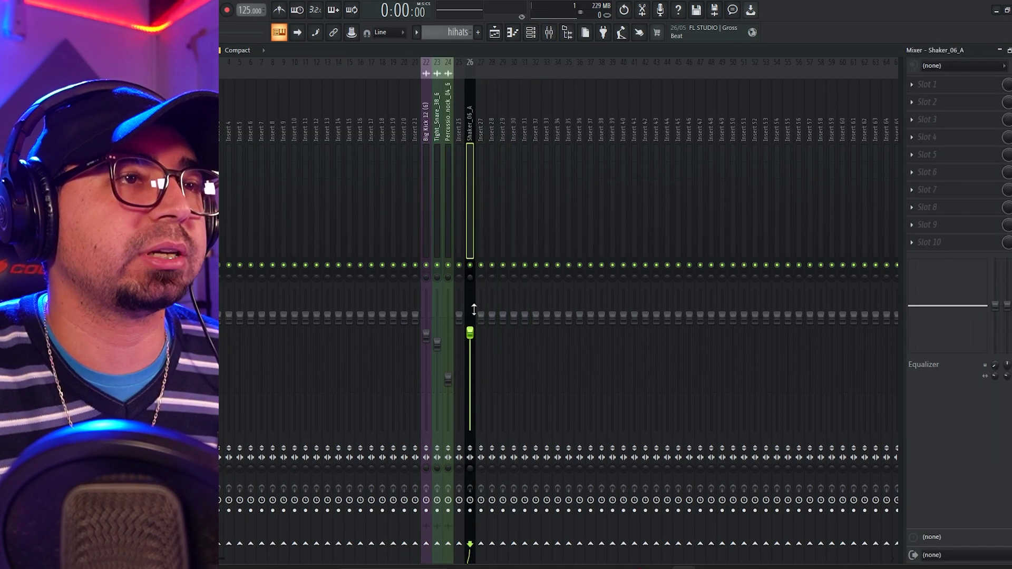
Route the Acoustic Open Hat 08 channel to mixer insert 27
click(531, 32)
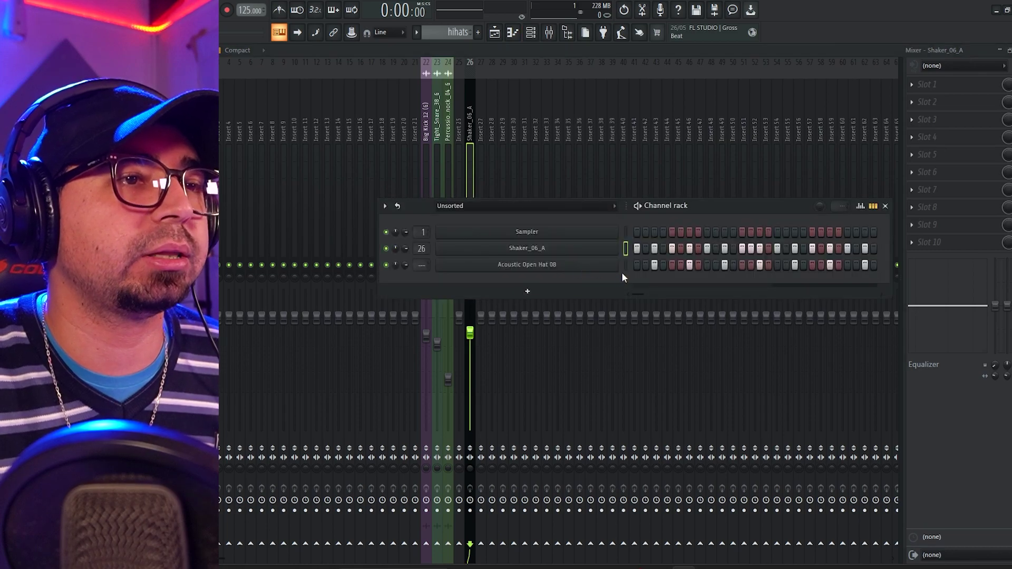
right_click(482, 63)
click(610, 181)
Place the hihats pattern on playlist track 7 at bar 9 and unmute that track
key(F5)
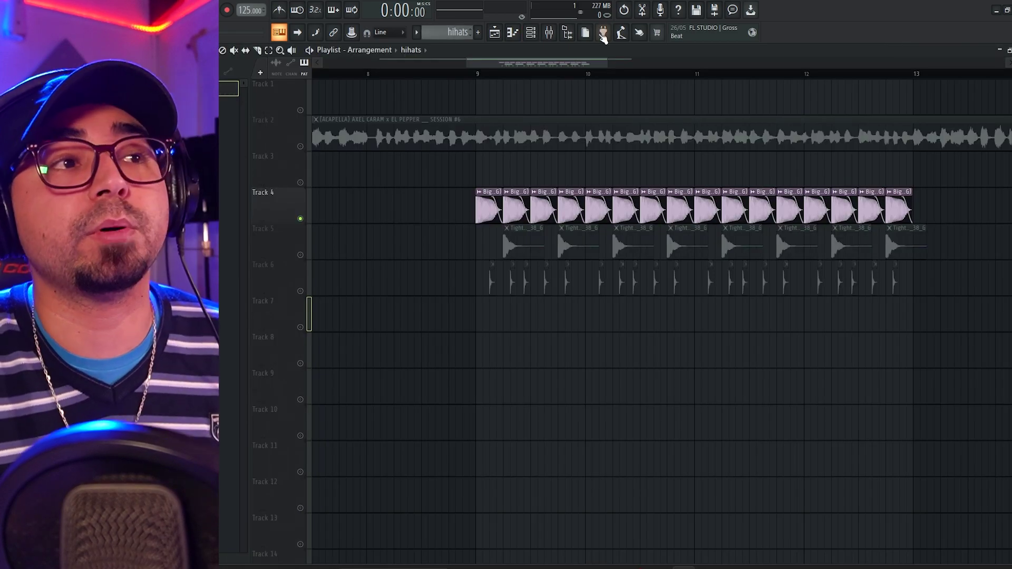
drag(453, 35, 526, 317)
click(301, 327)
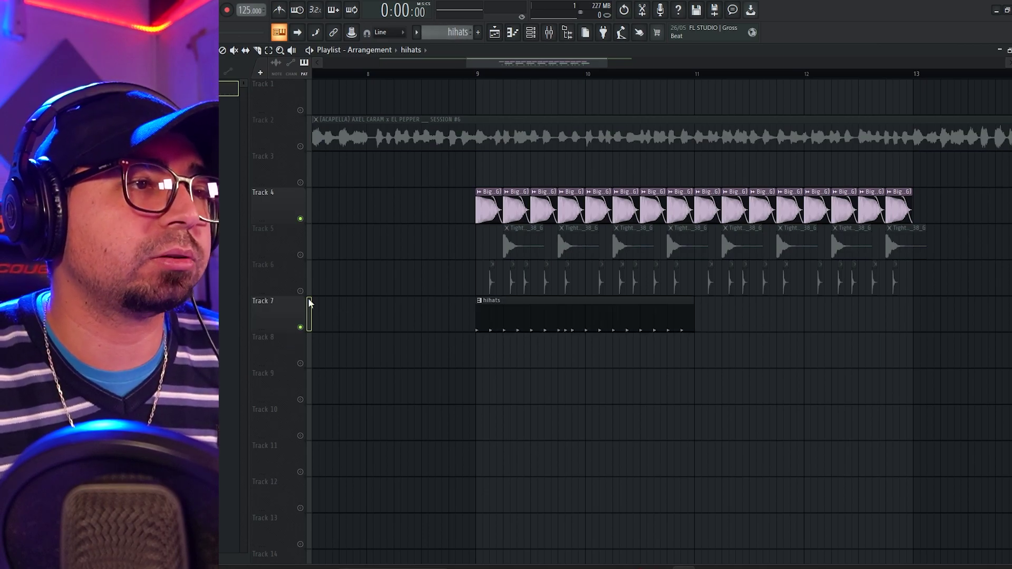
Unmute tracks 2, 5 and 6 and repeat the hihats clip at bar 11 while playing the arrangement from about bar 8
click(301, 255)
click(301, 291)
click(388, 74)
click(300, 146)
click(701, 317)
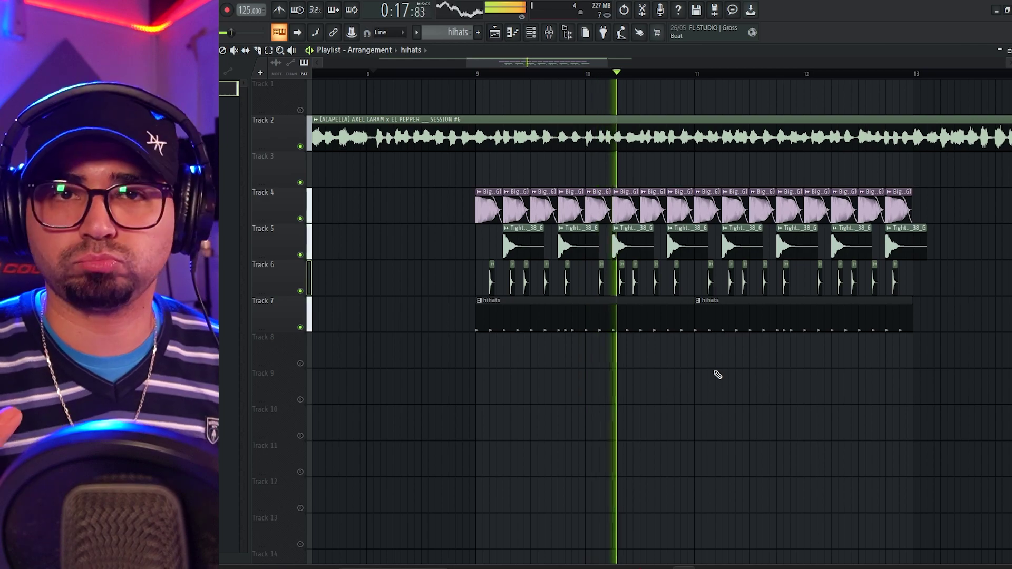
key(space)
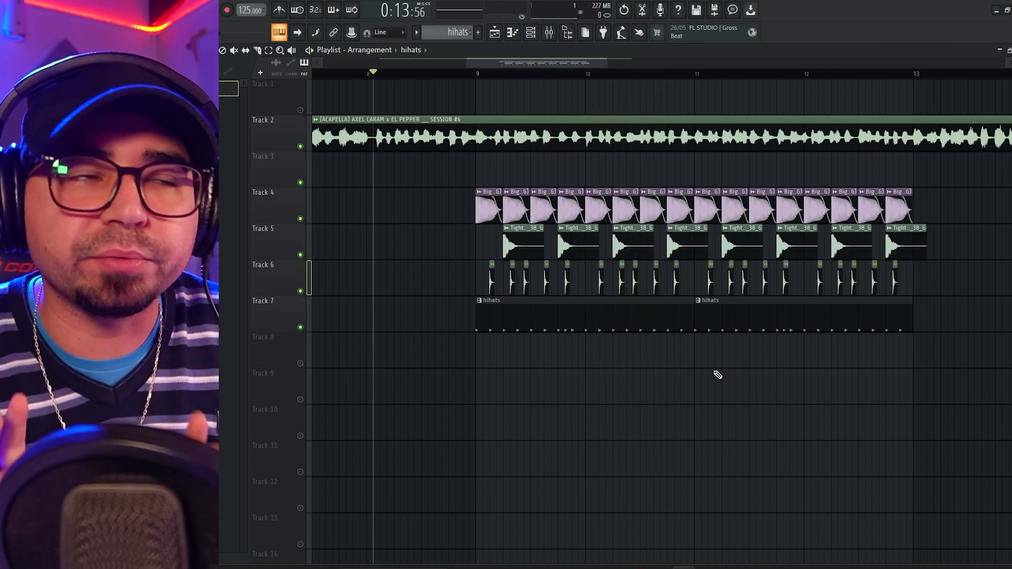
Audition the acapella from around bar 5 and slice out a short vocal phrase starting at bar 5
scroll(499, 231, down, 5)
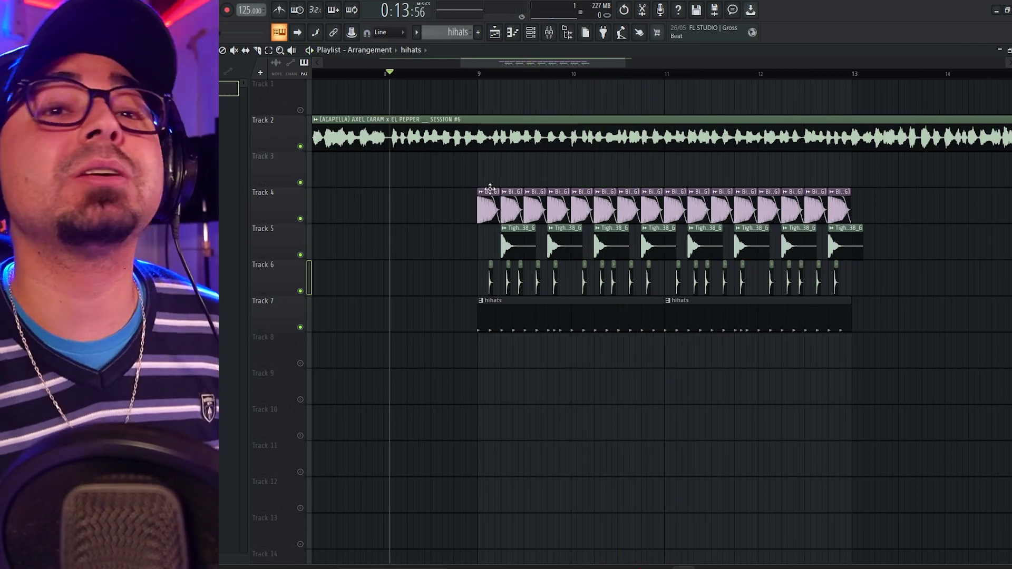
drag(480, 214, 518, 205)
click(405, 74)
key(space)
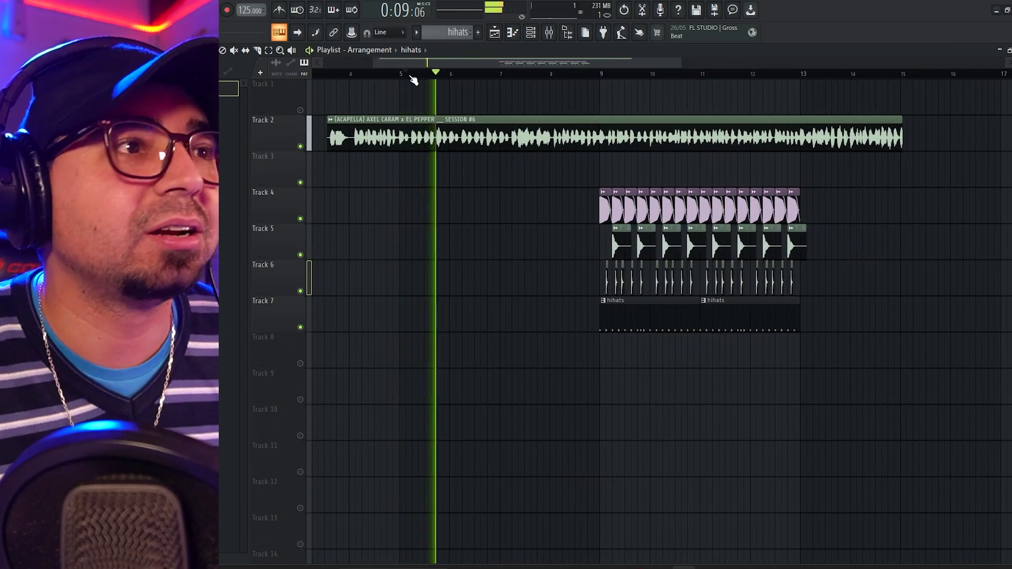
click(406, 74)
click(405, 74)
key(space)
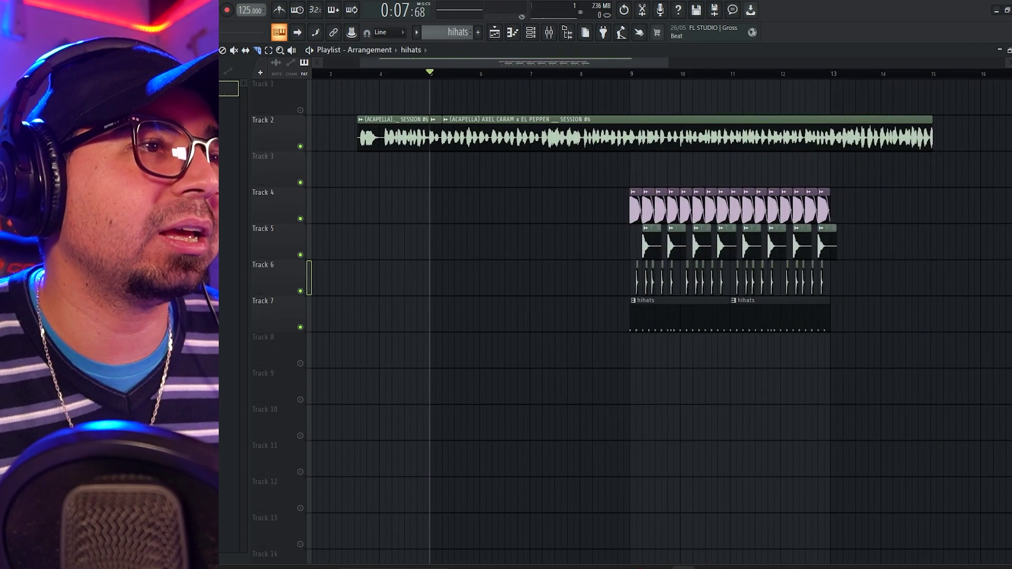
Place the short acapella slice on track 3 so it starts with the kick at bar 9
click(201, 50)
click(437, 139)
scroll(637, 207, up, 3)
drag(637, 205, 585, 179)
drag(566, 74, 538, 74)
mouse_move(579, 174)
mouse_down()
mouse_move(553, 176)
mouse_move(563, 174)
mouse_up()
click(554, 176)
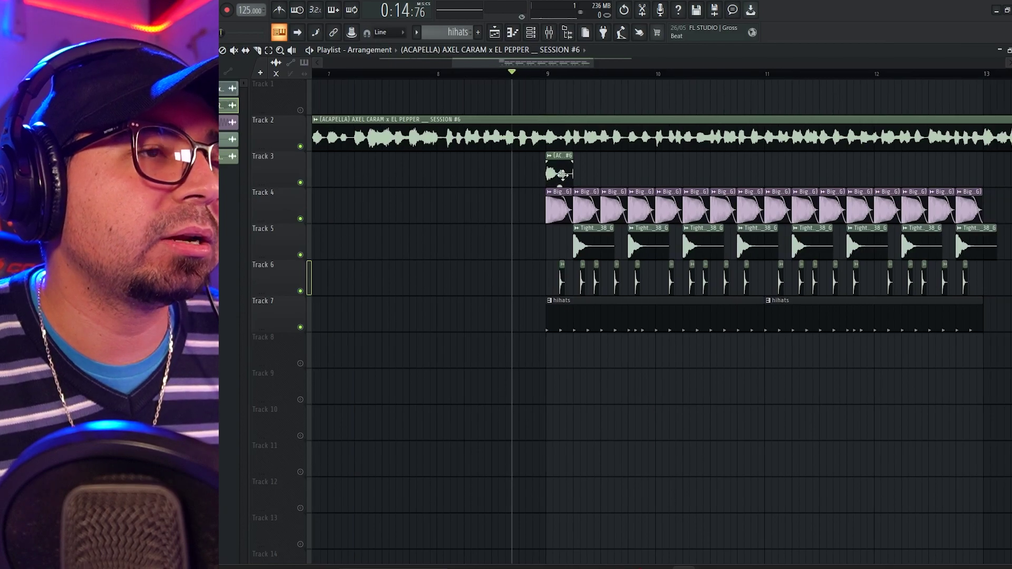
Repeat the vocal slice on track 3 every half bar up to bar 13, auditioning it with the full acapella muted
scroll(563, 175, up, 3)
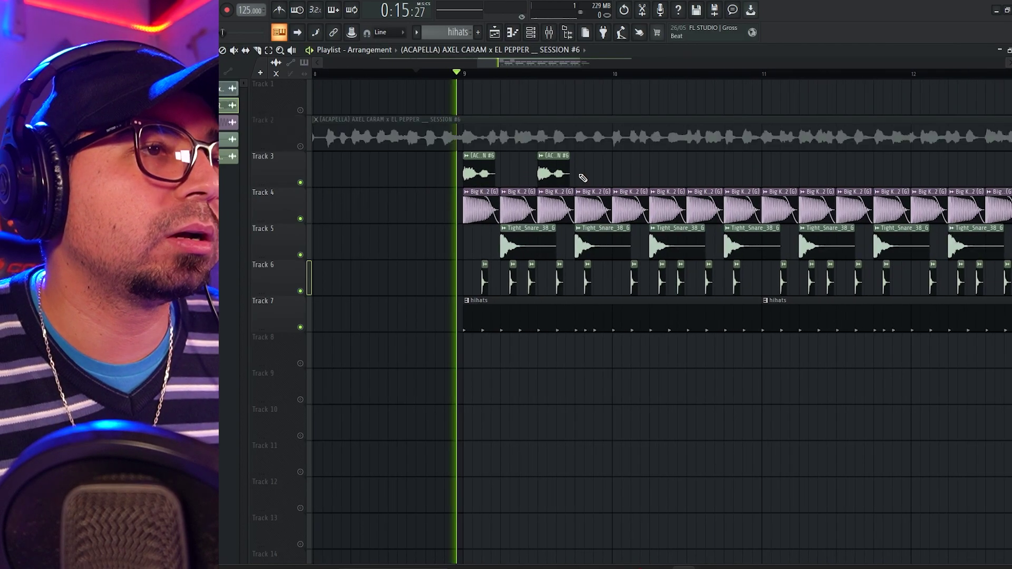
click(587, 175)
key(space)
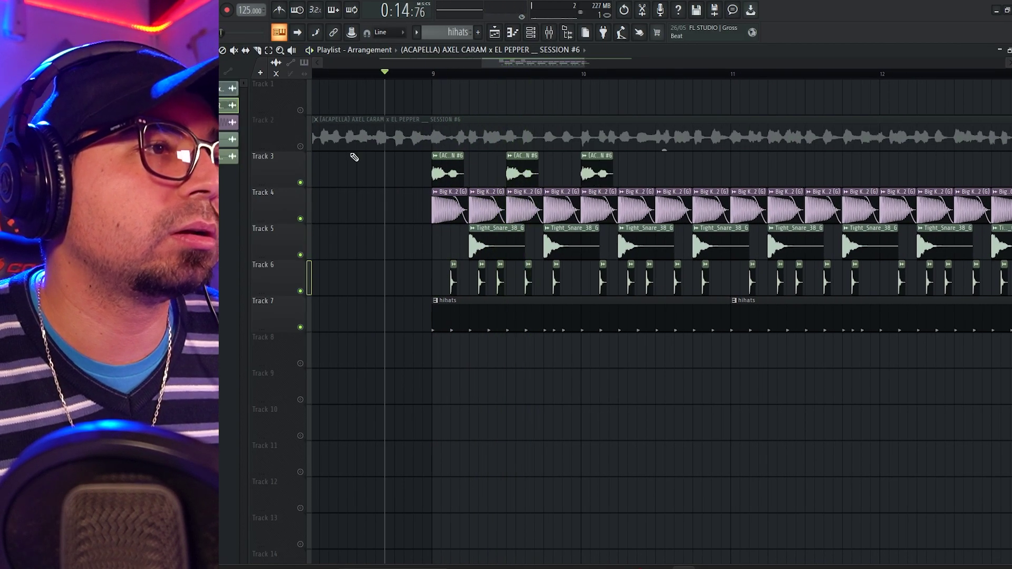
click(656, 175)
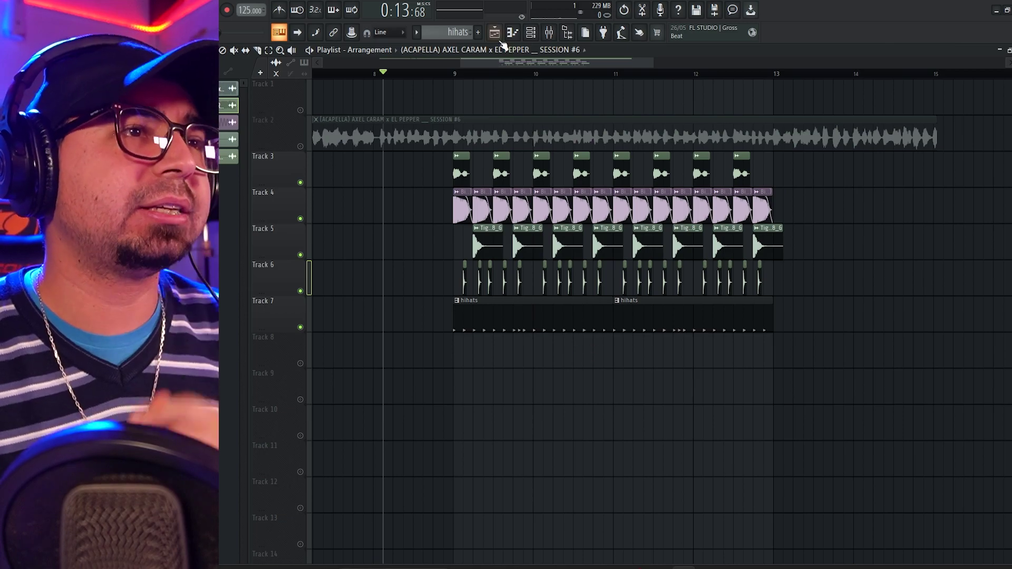
Create a new pattern named bass and add a DUNE 3 instrument channel
click(477, 32)
text(bass)
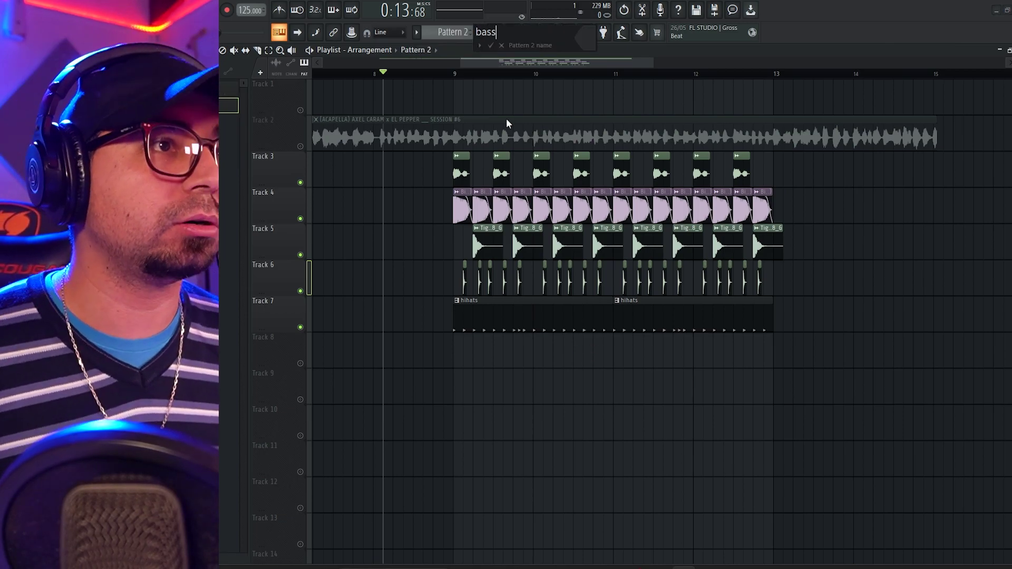
key(Return)
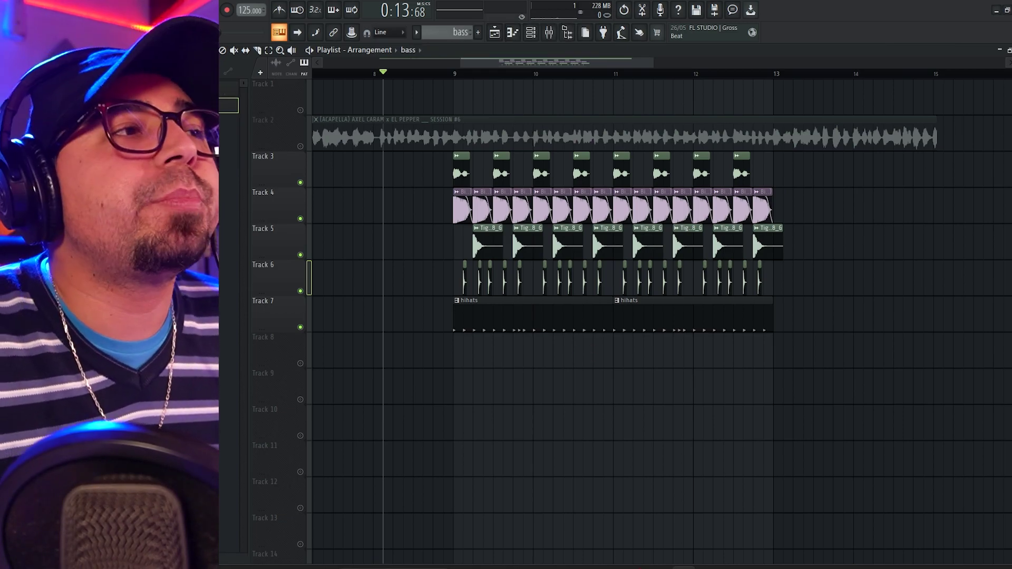
click(15, 9)
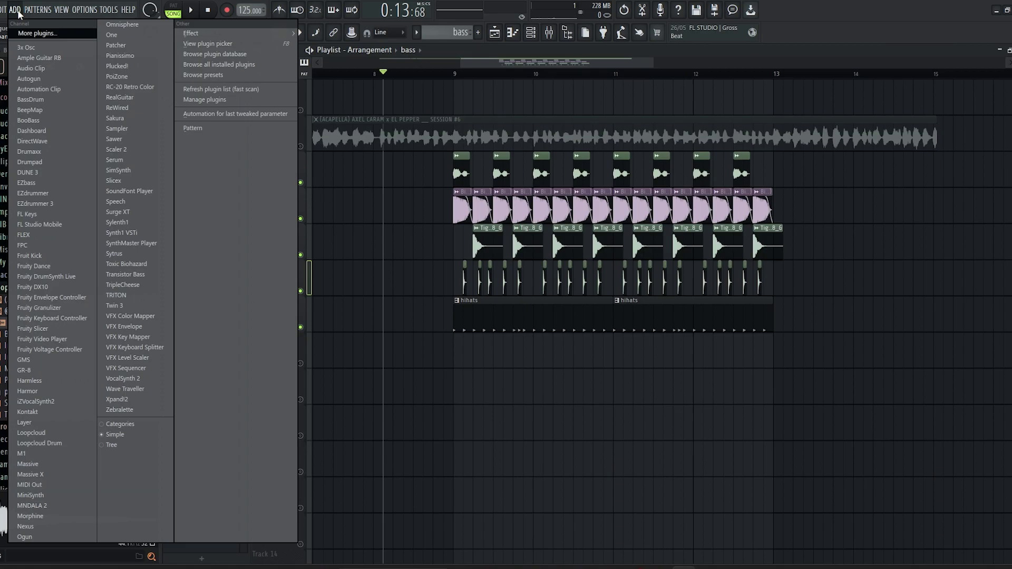
click(58, 173)
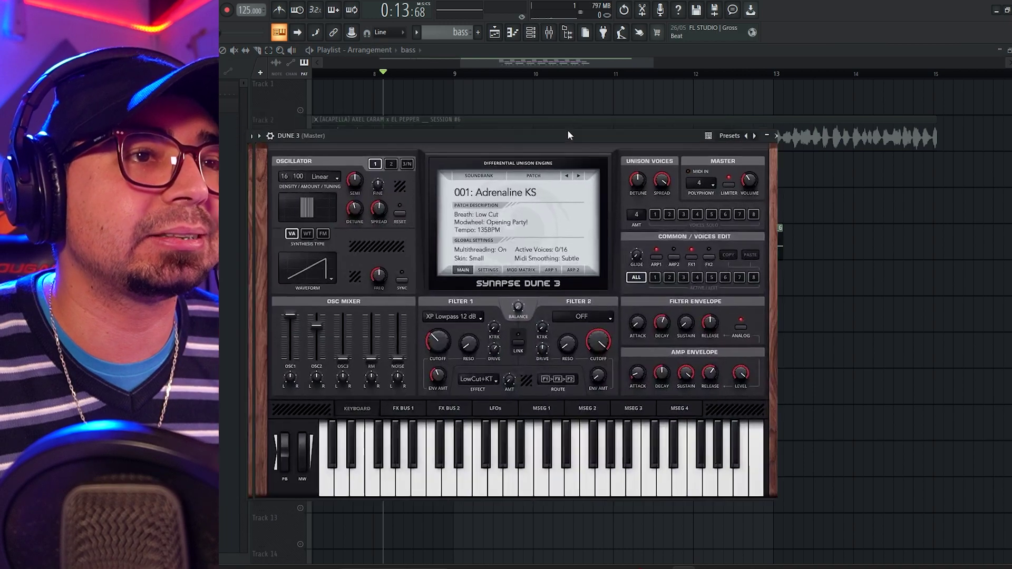
drag(568, 135, 711, 140)
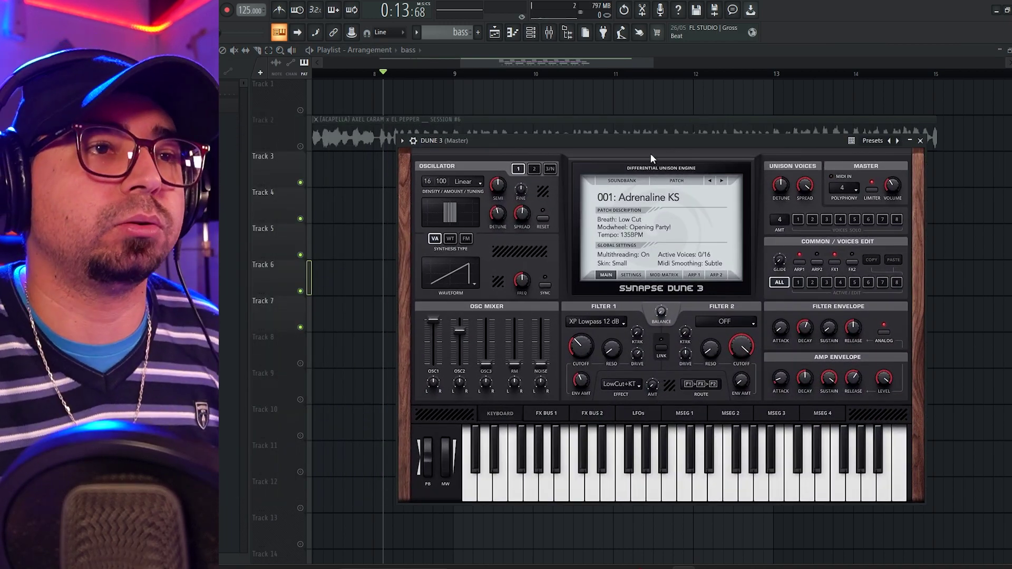
Load the patch 012: Dr. Fatso RH from the Bass bank of DUNE 3 Factory and close the synth
click(625, 182)
mouse_move(685, 217)
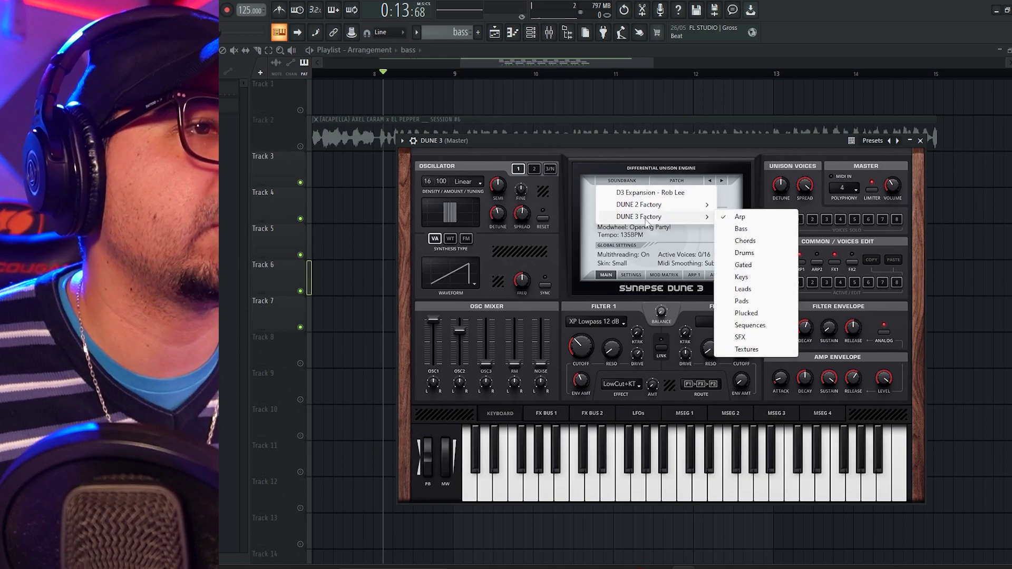
click(741, 229)
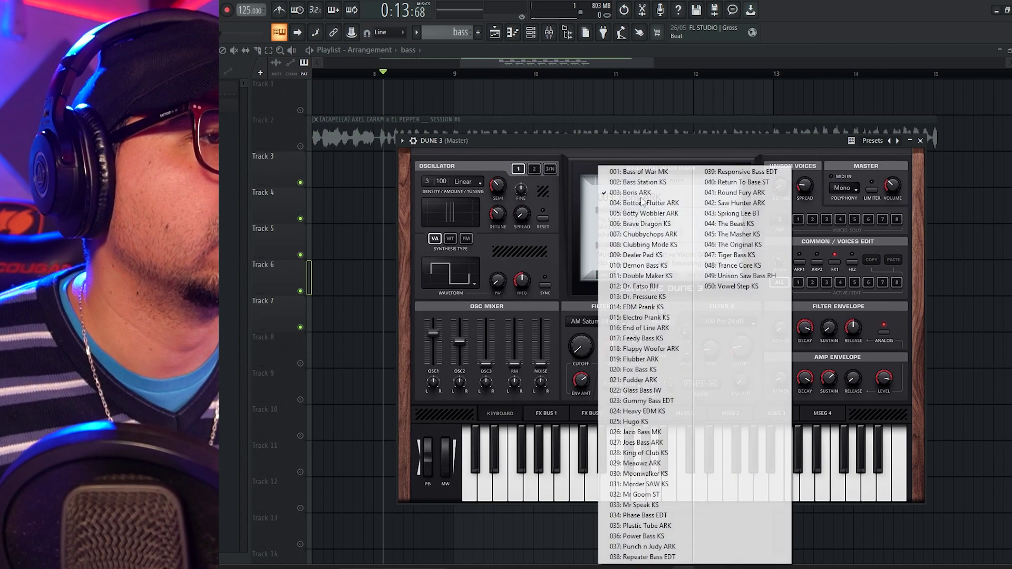
click(640, 286)
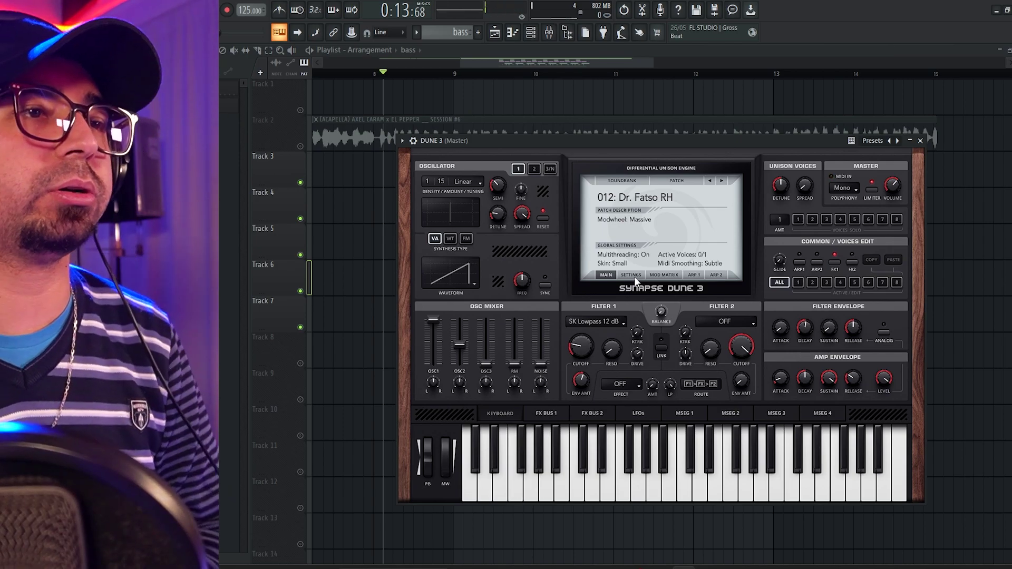
click(546, 64)
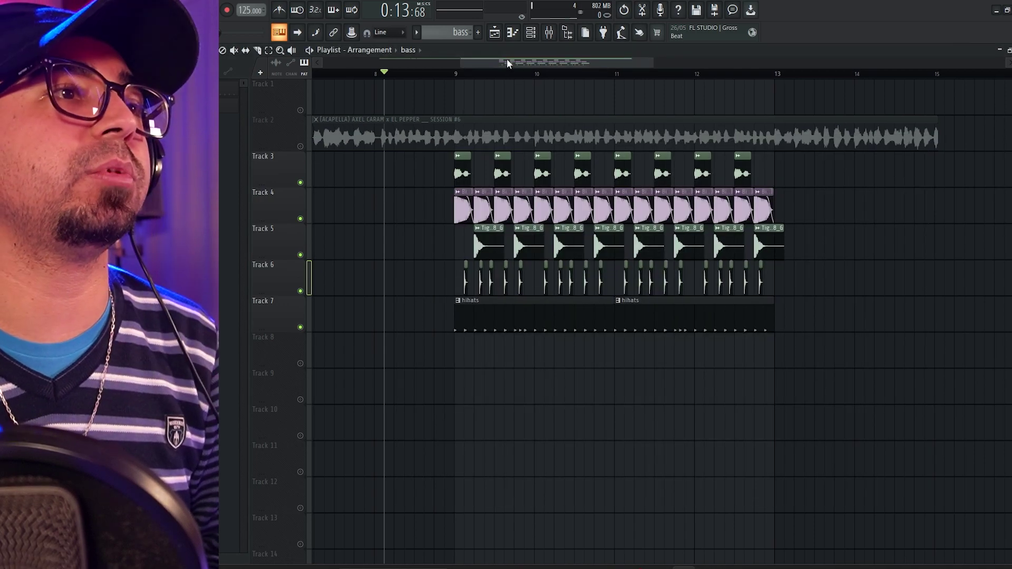
Draw a two-bar, mostly offbeat G3 bass line with one G4 in the second bar in DUNE 3's piano roll and audition it
click(531, 33)
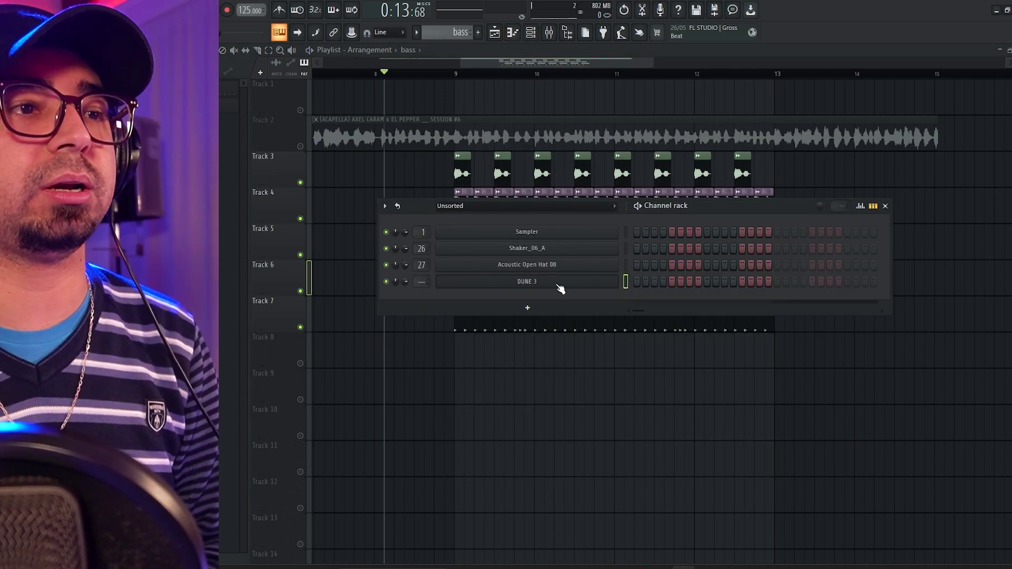
right_click(565, 285)
click(703, 280)
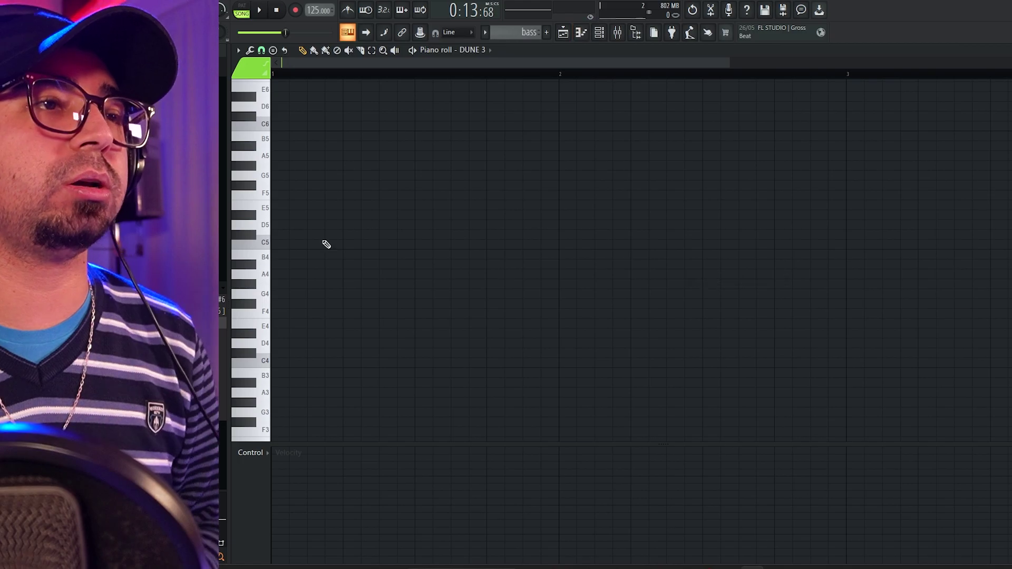
scroll(271, 337, down, 3)
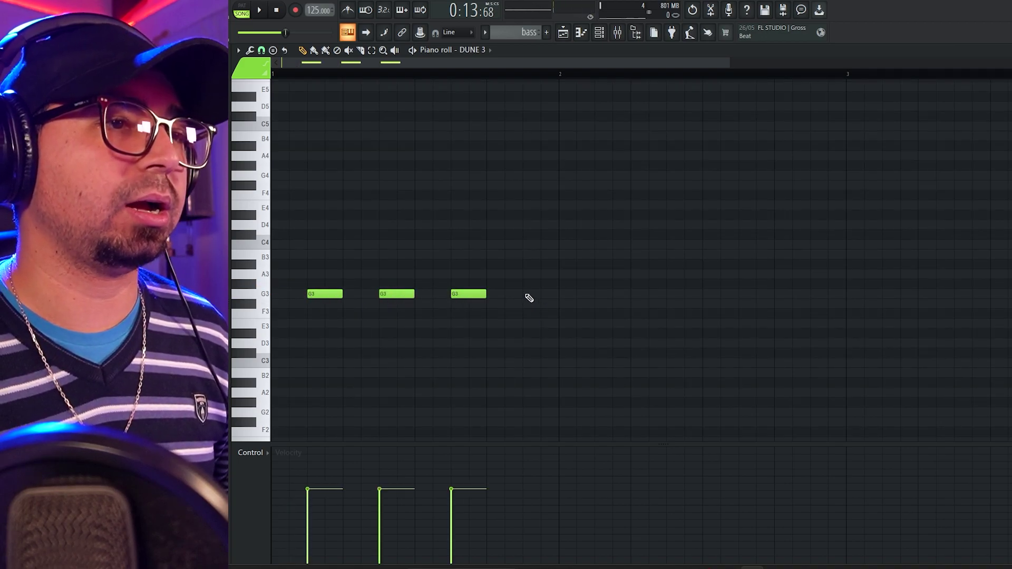
click(605, 296)
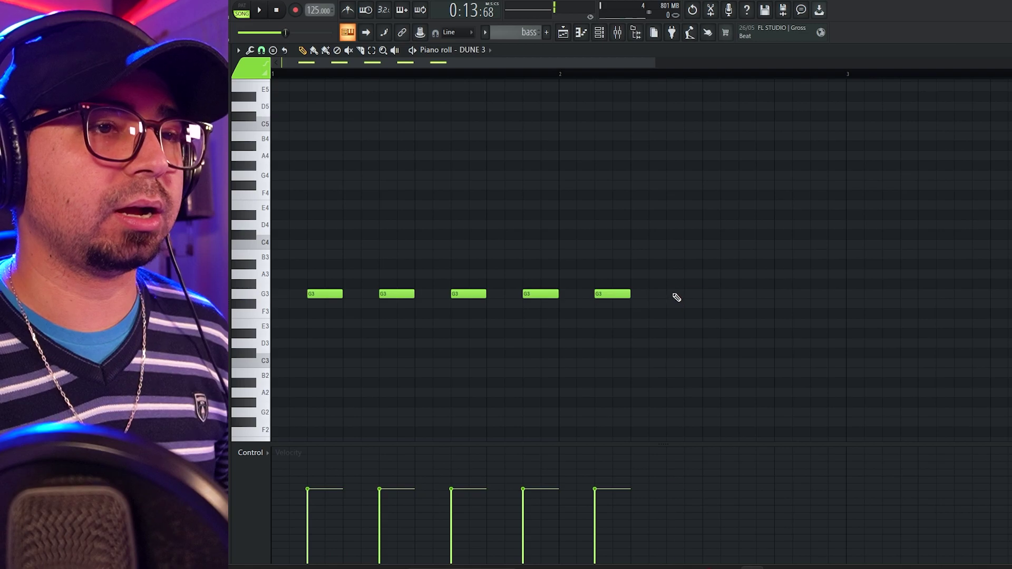
click(814, 295)
drag(743, 241, 794, 364)
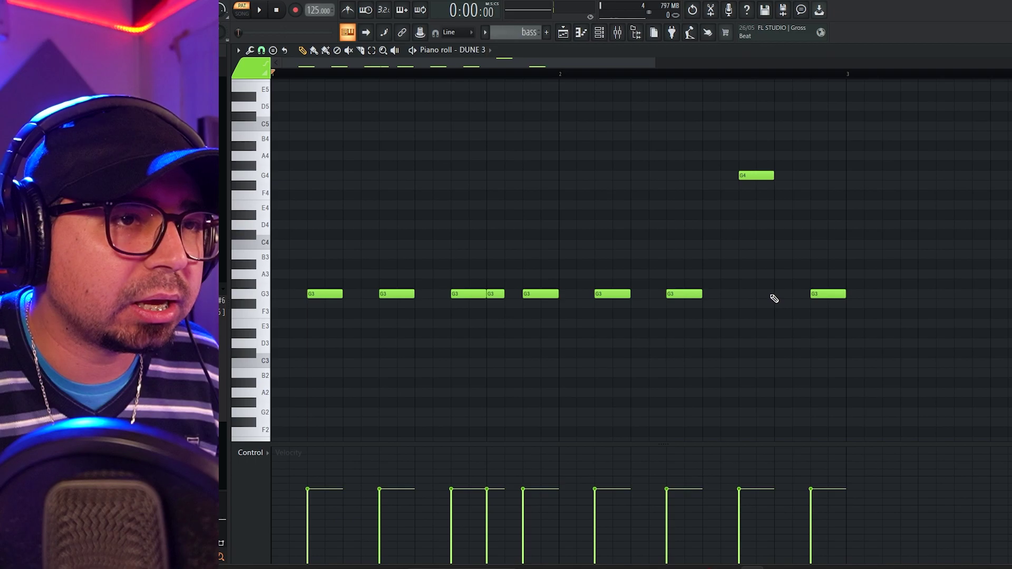
key(space)
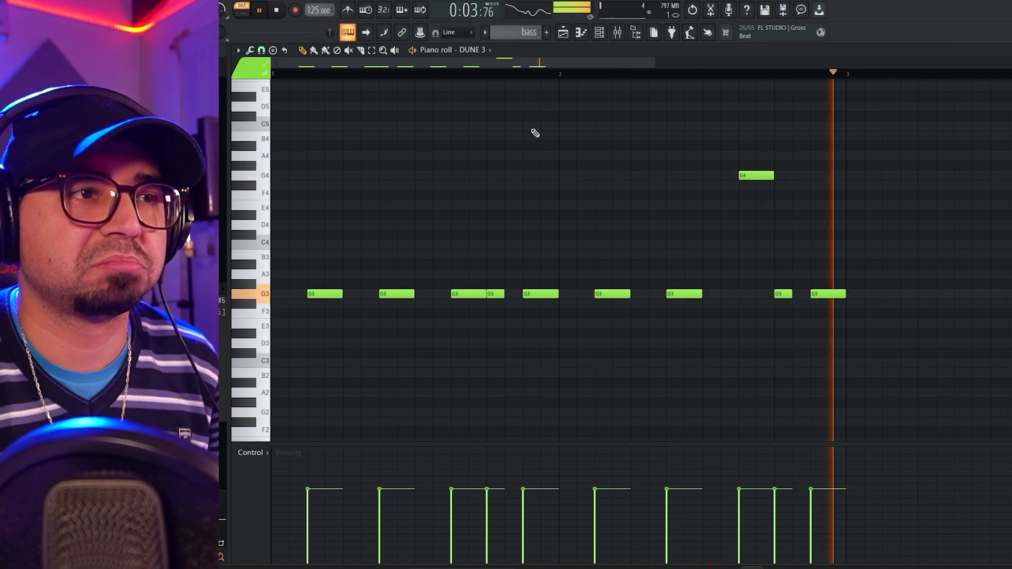
key(space)
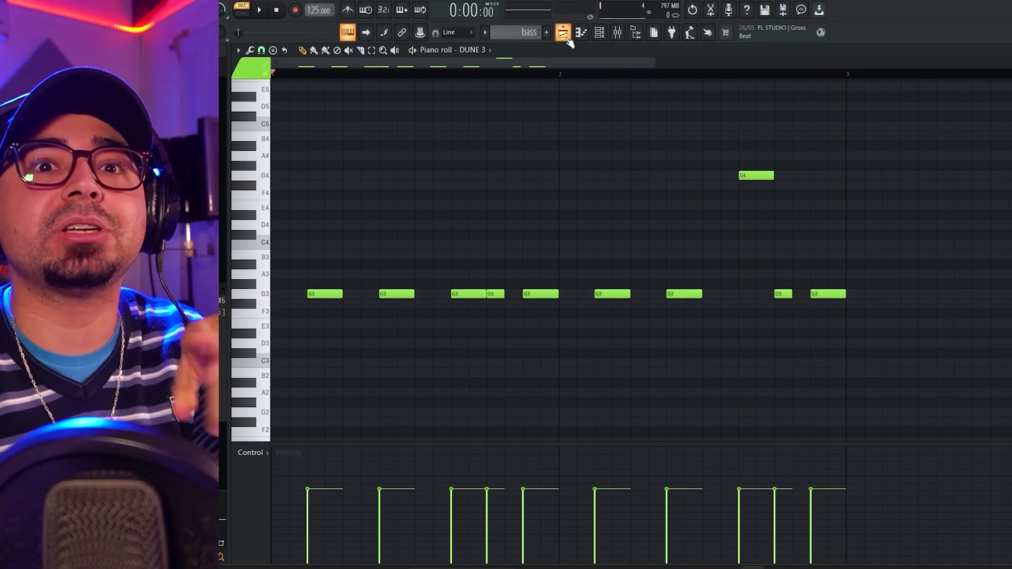
Place the bass pattern on track 8 at bar 9, unmute the track, and repeat the clip at bar 11
click(567, 39)
click(544, 357)
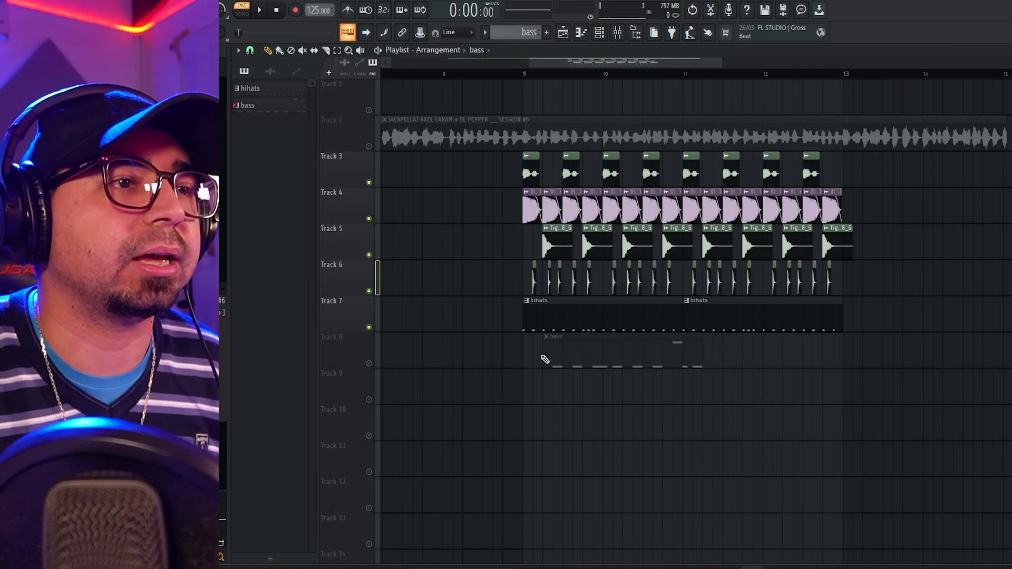
drag(577, 359, 566, 360)
click(370, 364)
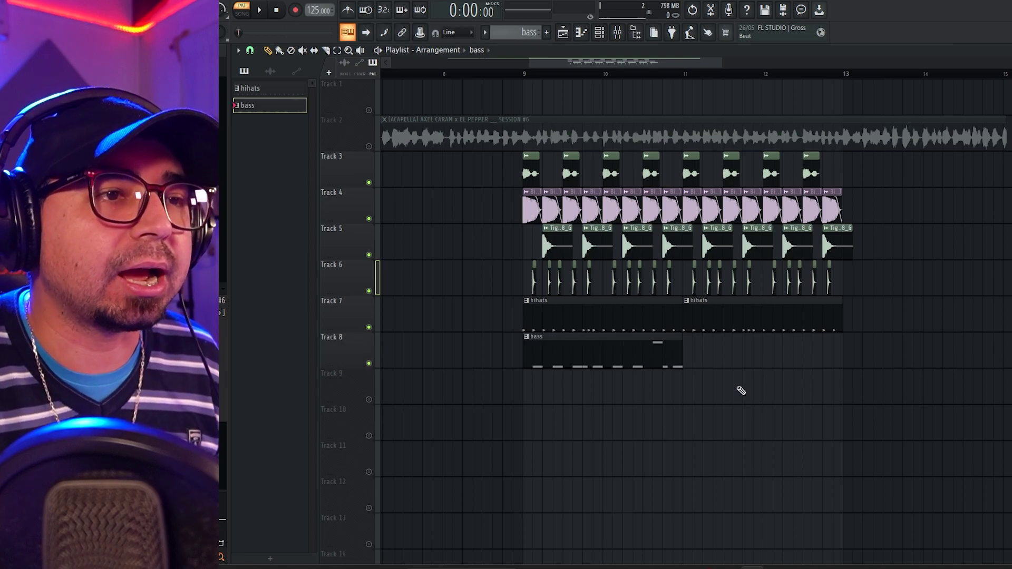
click(747, 354)
Route the DUNE 3 bass channel to mixer insert 30 and load Kickstart 2 in its first effect slot
click(618, 33)
click(582, 208)
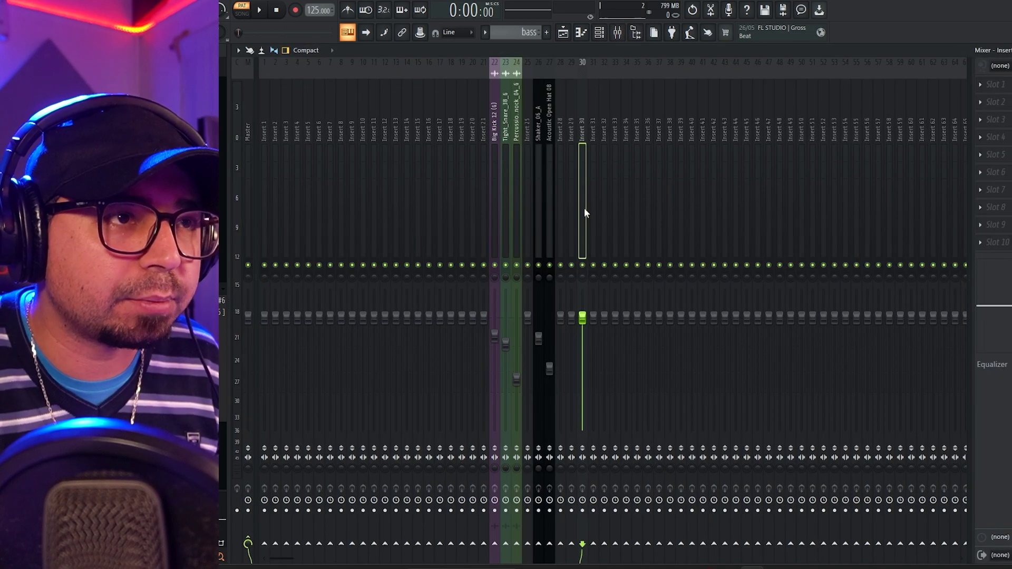
right_click(584, 208)
mouse_move(637, 179)
click(705, 180)
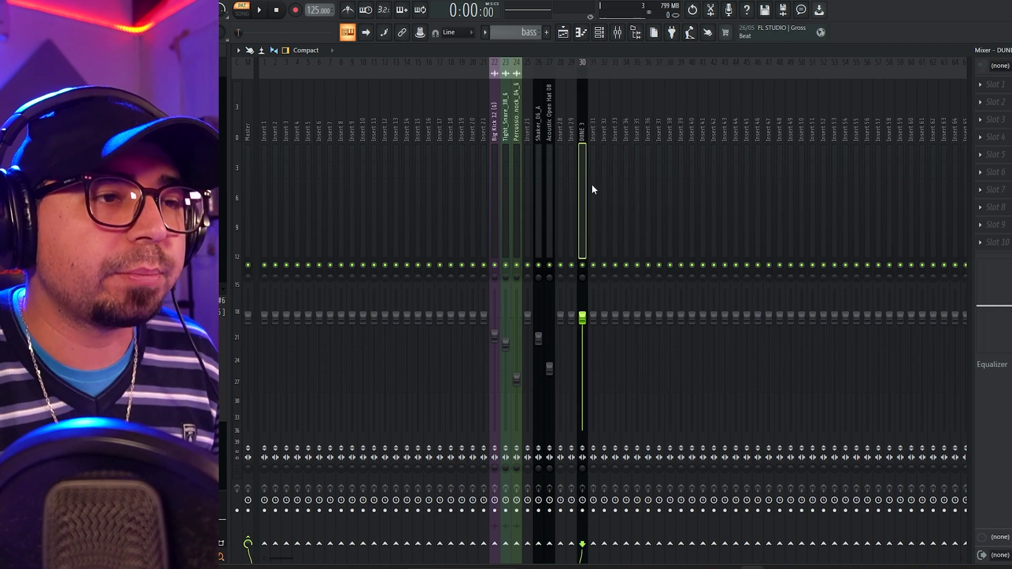
click(980, 84)
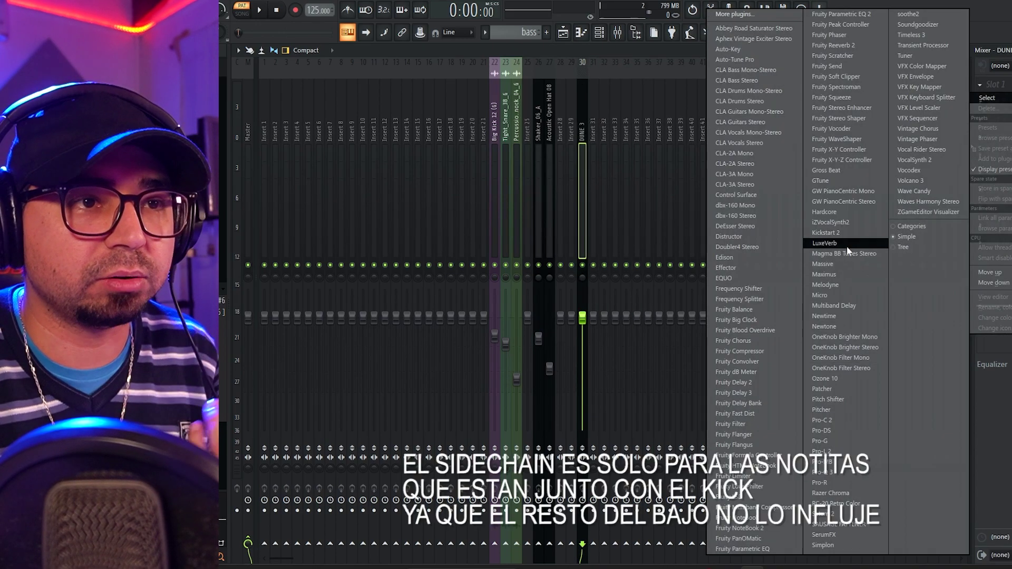
click(852, 234)
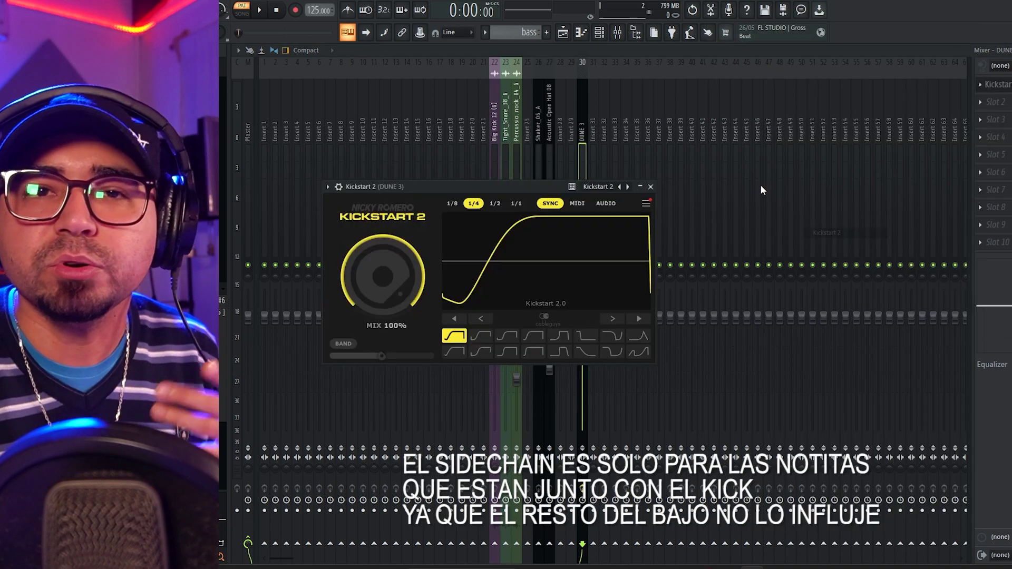
drag(685, 227, 685, 254)
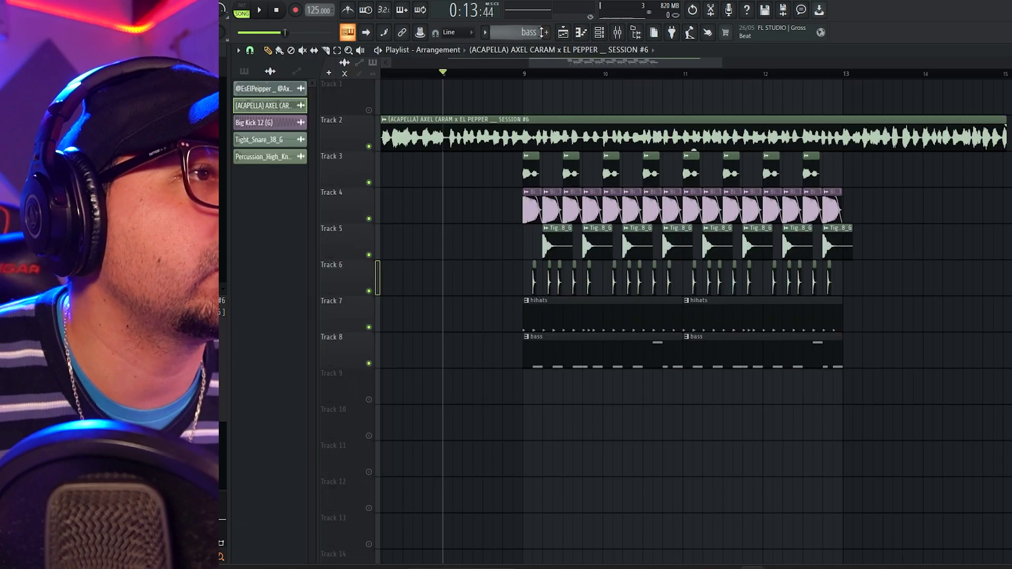
Create a new pattern named synth and add a second DUNE 3 instrument channel for it
click(546, 32)
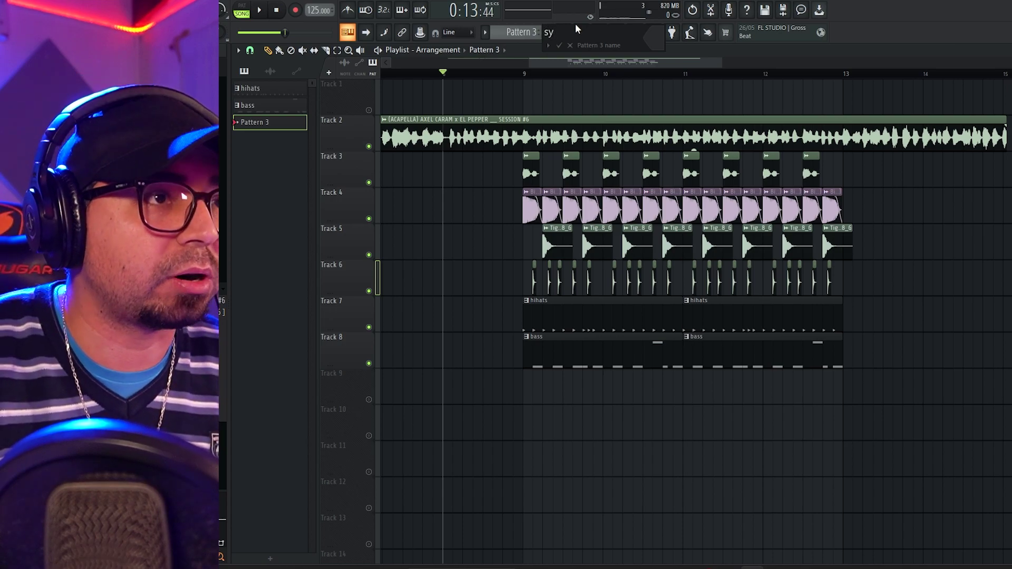
text(synth)
key(Return)
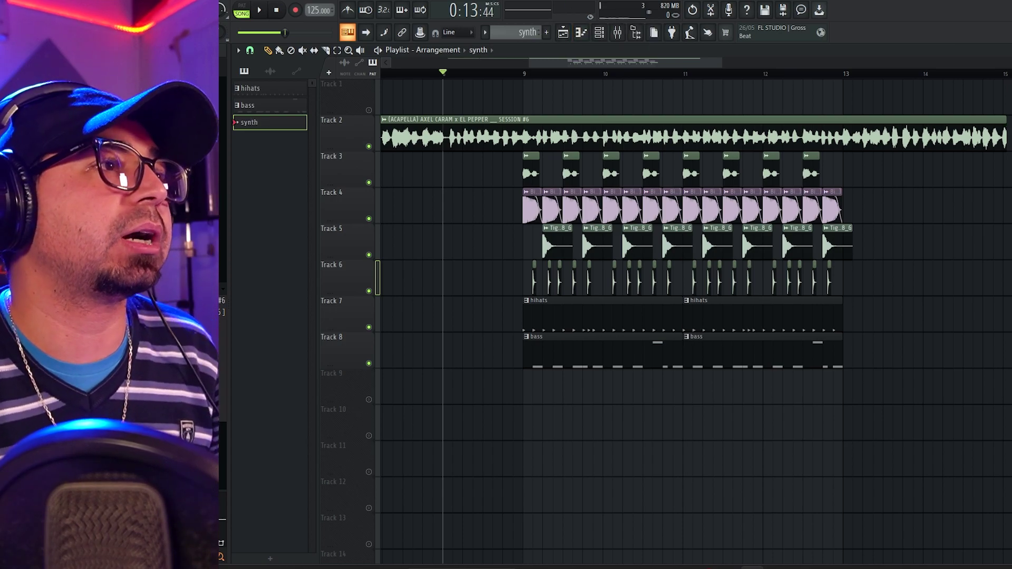
click(51, 10)
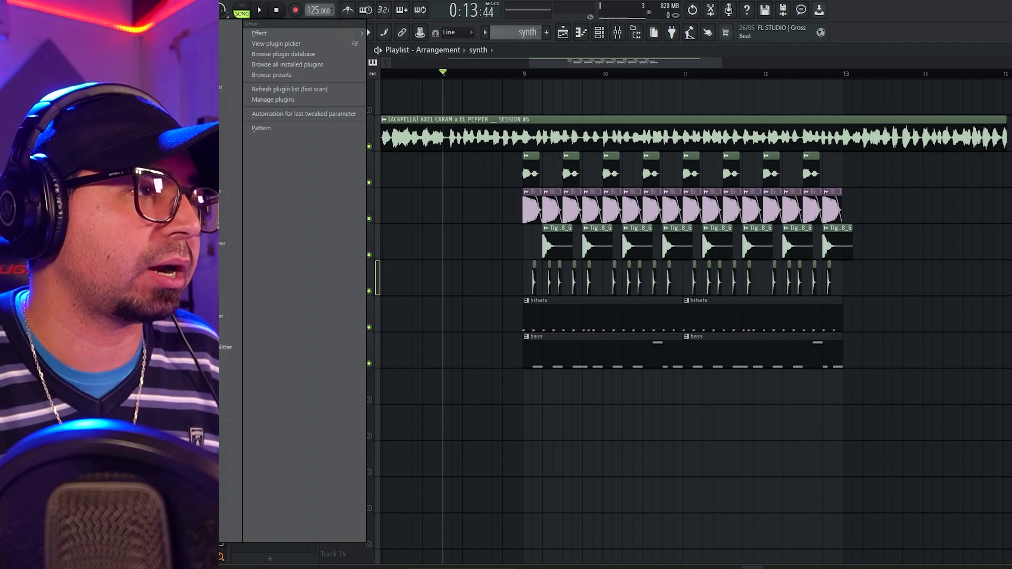
click(121, 317)
Choose a sound from the DUNE 3 Factory soundbank in the second DUNE 3 and close the synth
drag(549, 132, 642, 117)
click(586, 155)
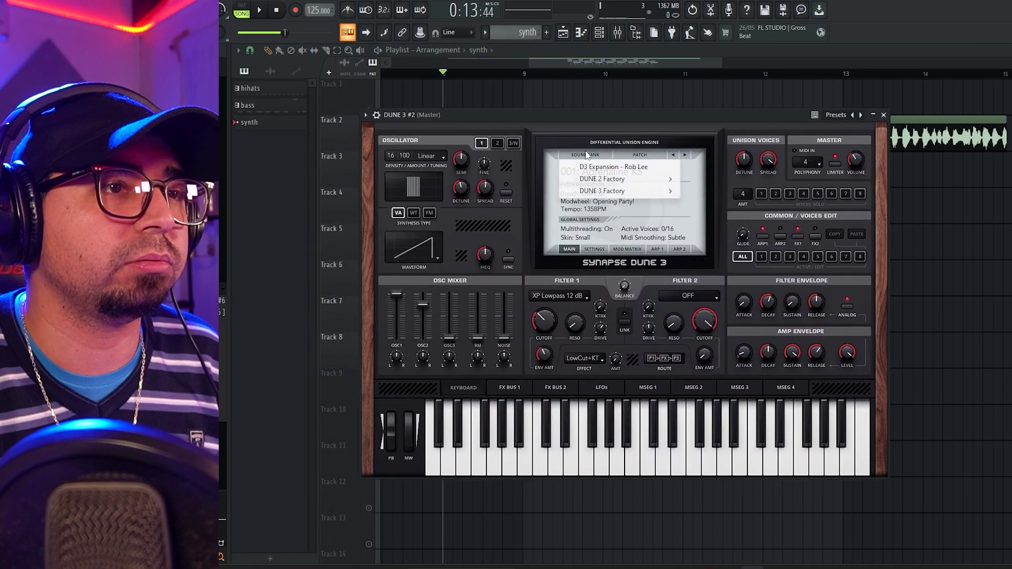
mouse_move(624, 193)
click(717, 289)
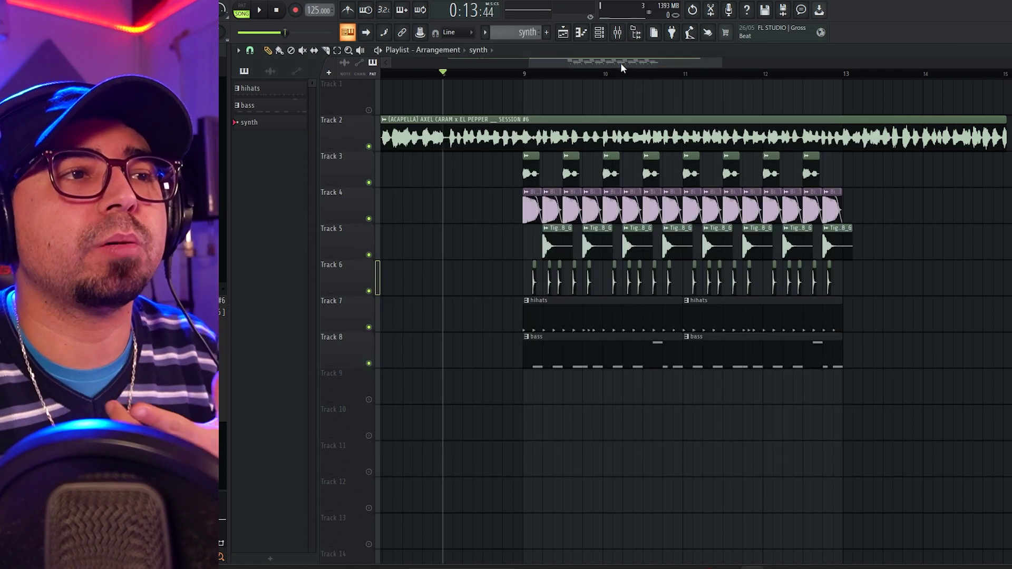
Play the arrangement from bar 9 to hear the drums, vocal slices and bass together
scroll(611, 68, up, 2)
click(467, 66)
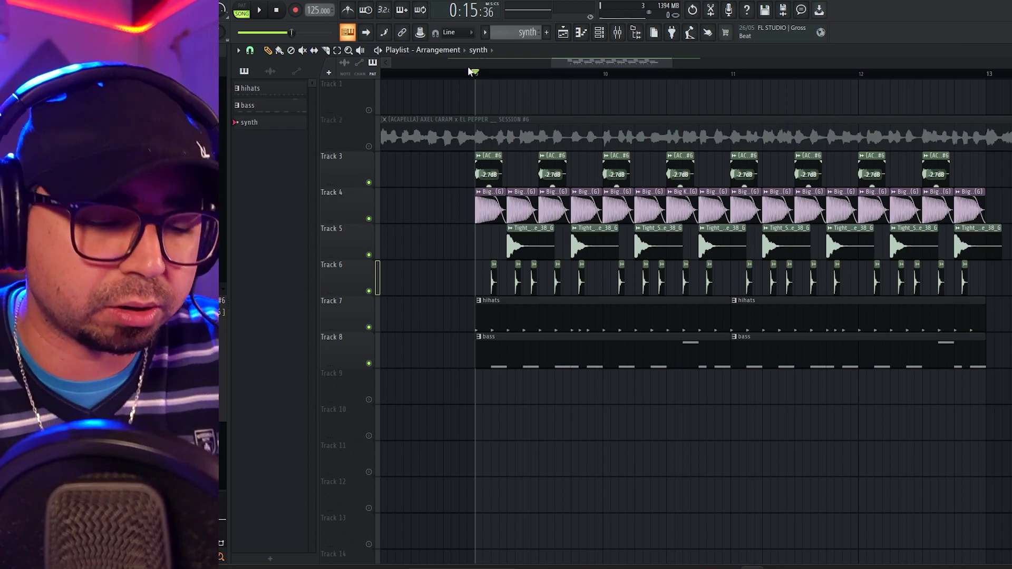
key(space)
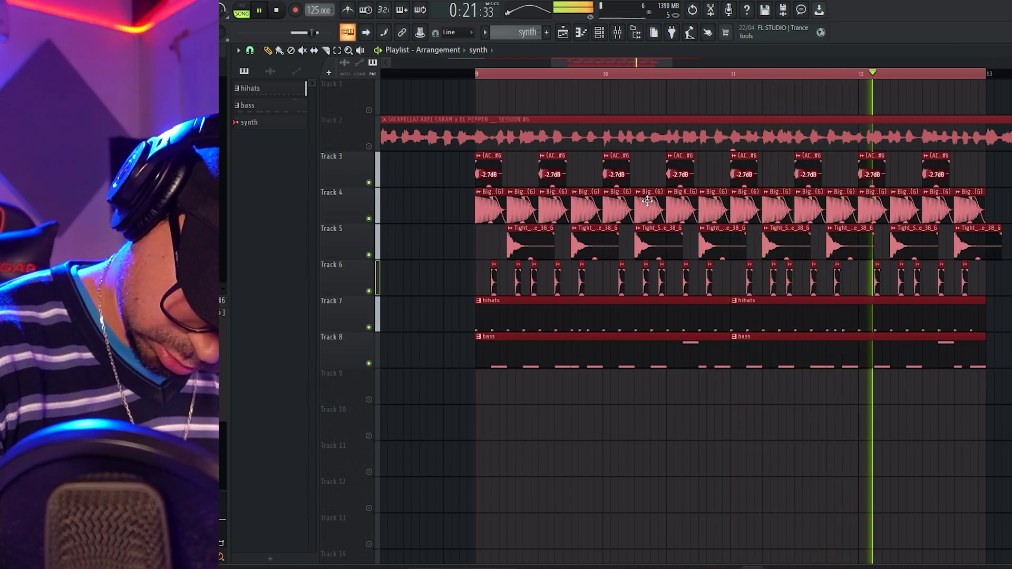
key(space)
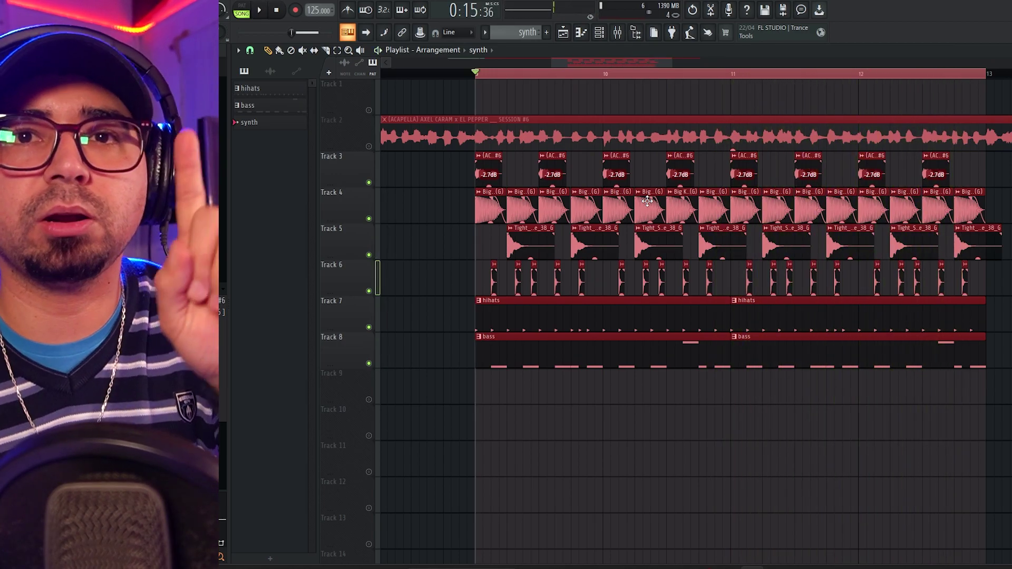
Enable recording, start playback shortly before bar 9, and record a two-bar rhythm of G6 notes into the synth pattern
drag(466, 73, 412, 73)
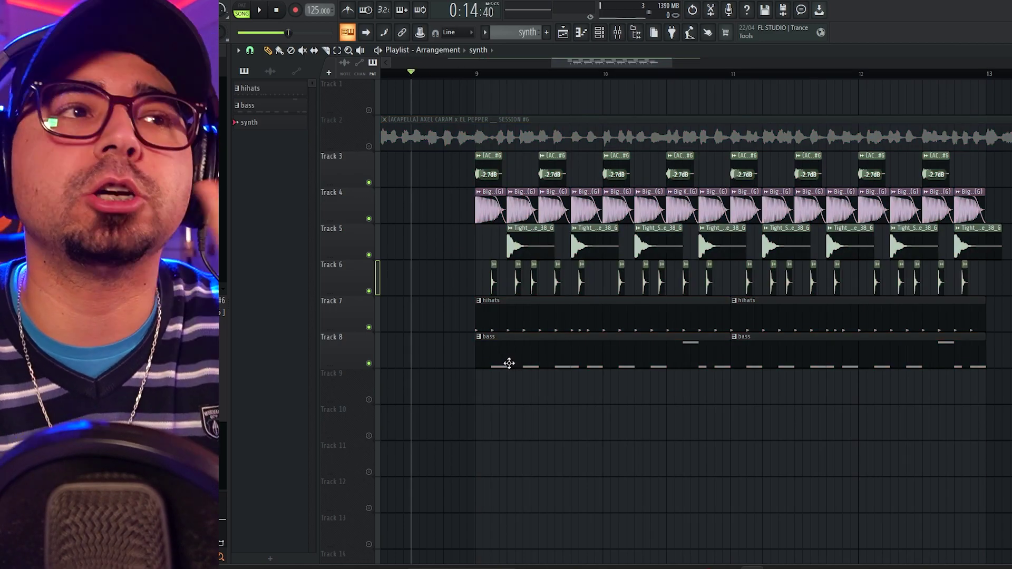
ctrl+scroll(519, 386, down, 2)
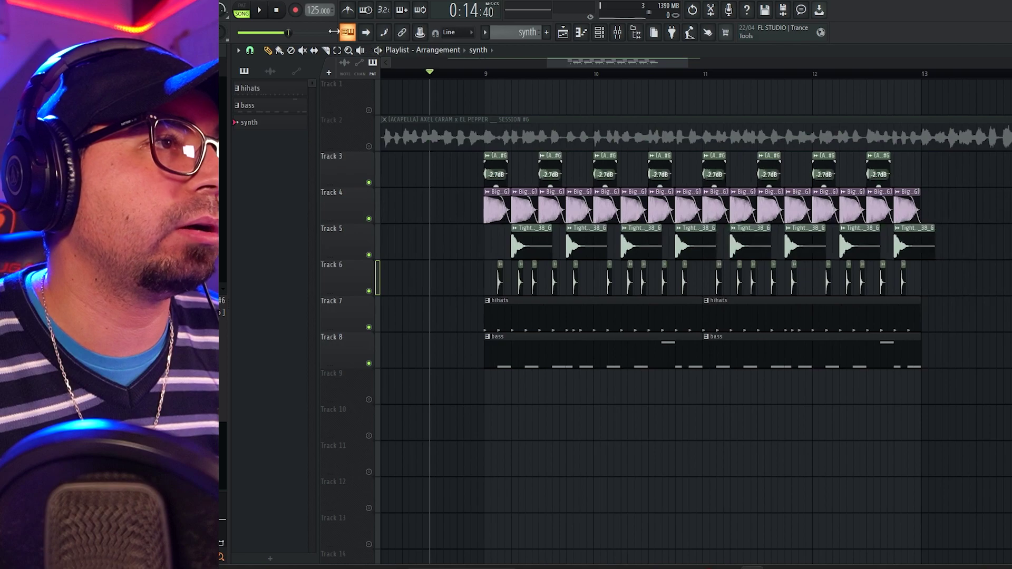
right_click(296, 11)
click(417, 74)
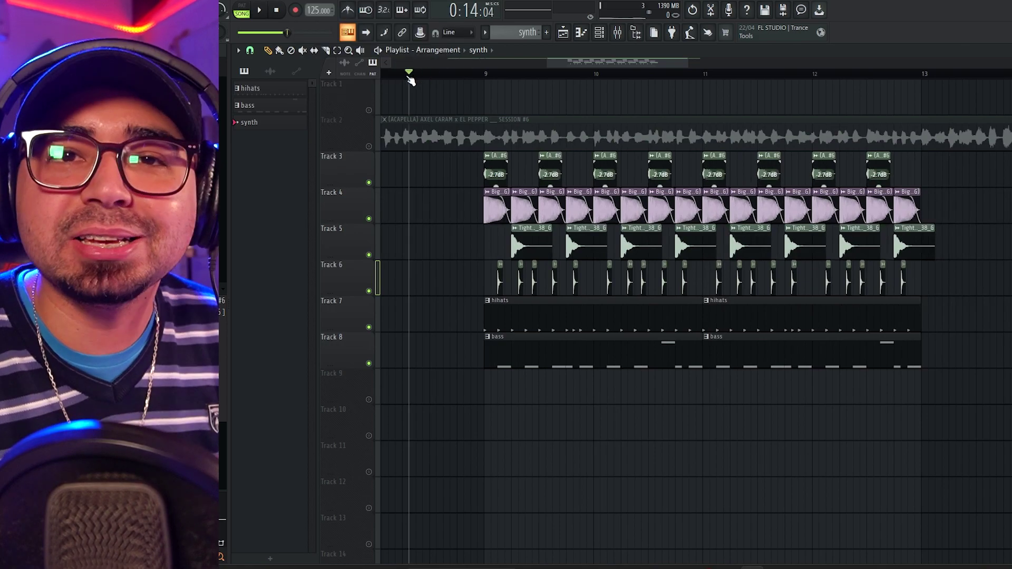
drag(414, 76, 405, 80)
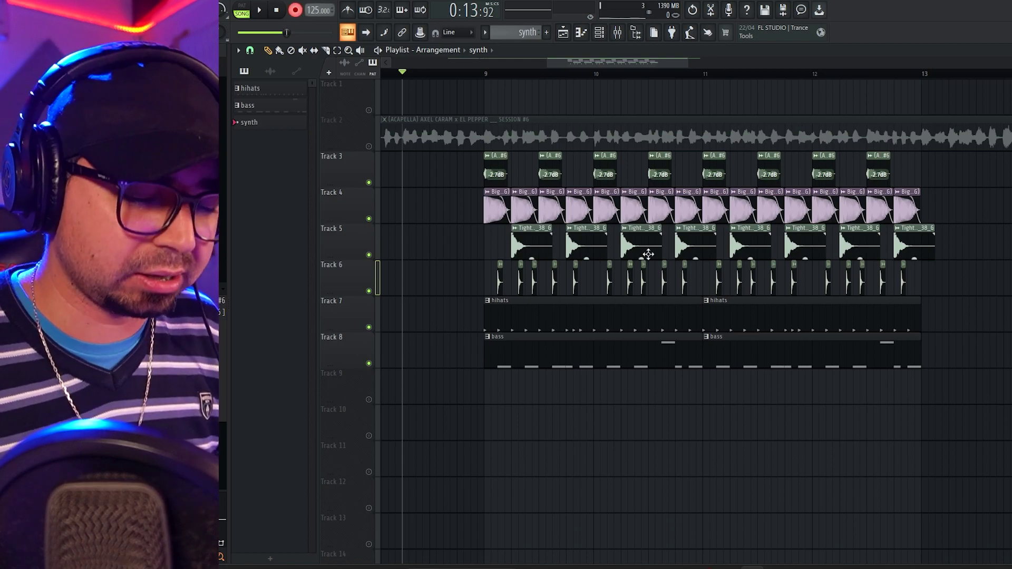
key(space)
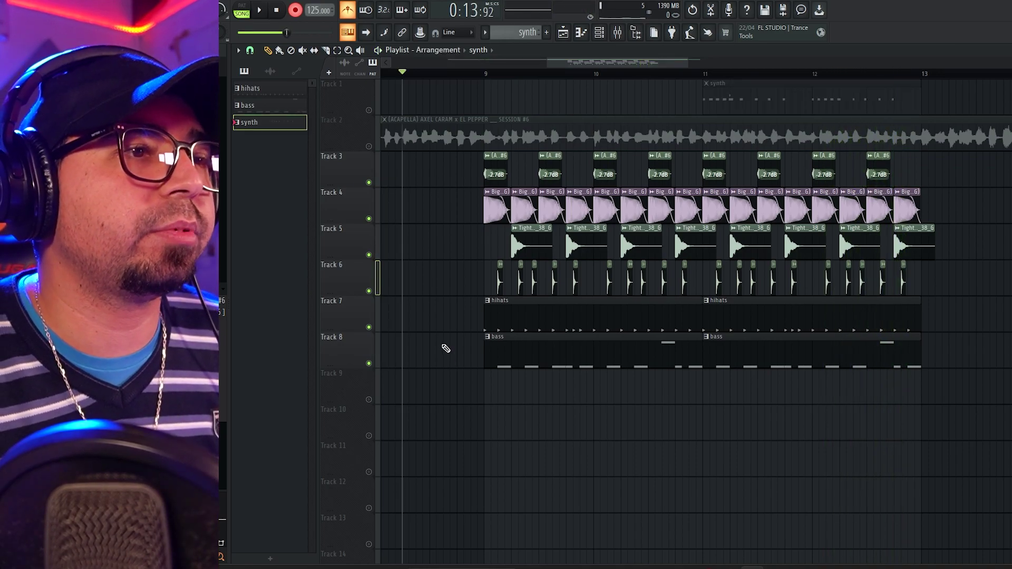
Move the recorded synth clip to track 9 around bar 9 and set its piano roll snap to 1/2 step
drag(759, 103, 545, 384)
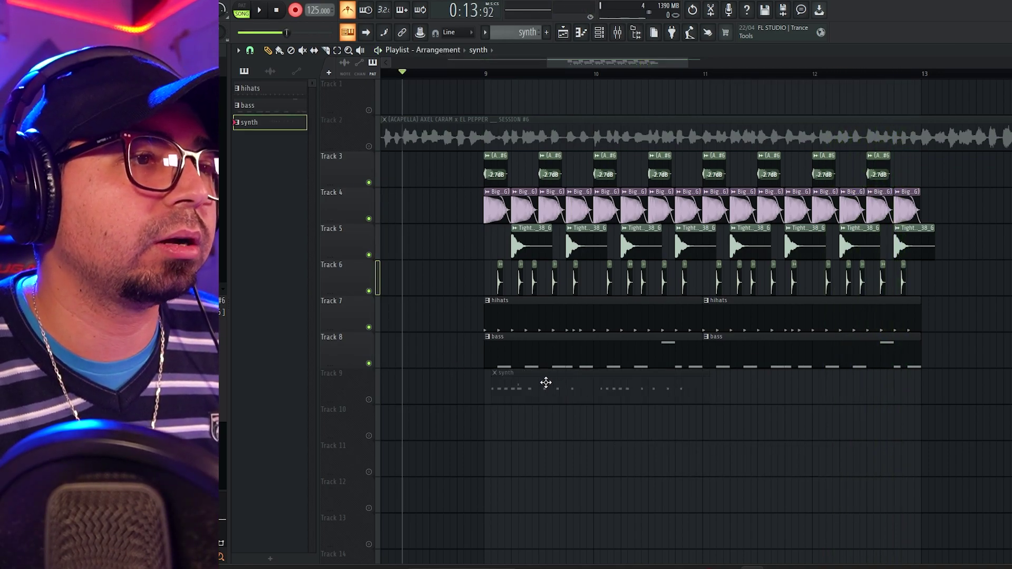
double_click(538, 388)
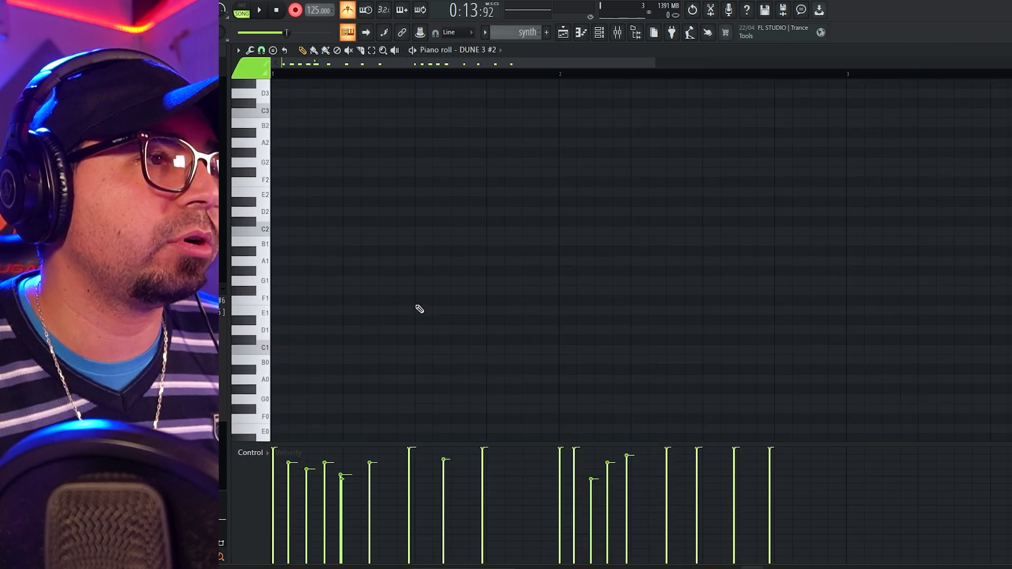
click(261, 50)
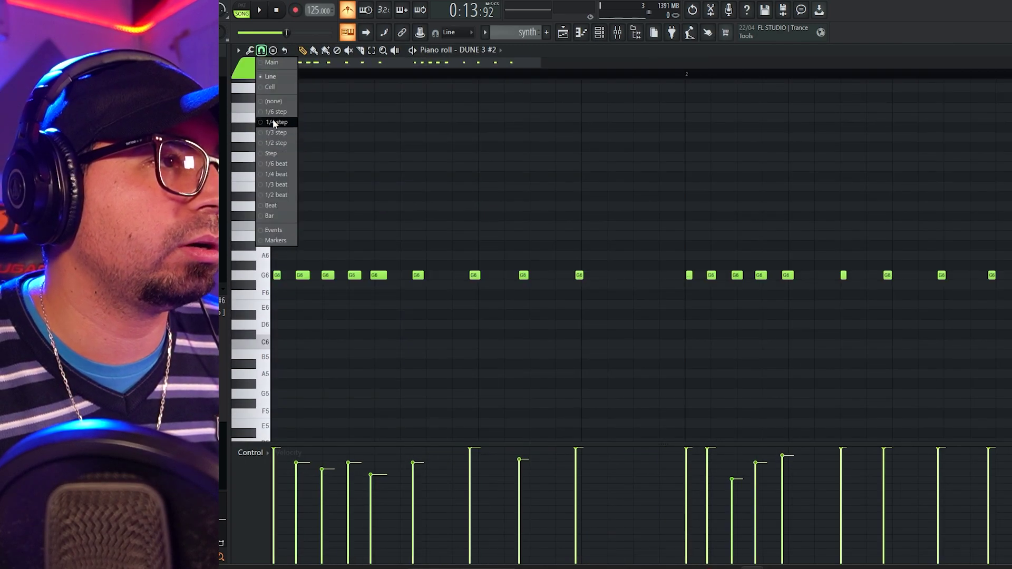
click(271, 143)
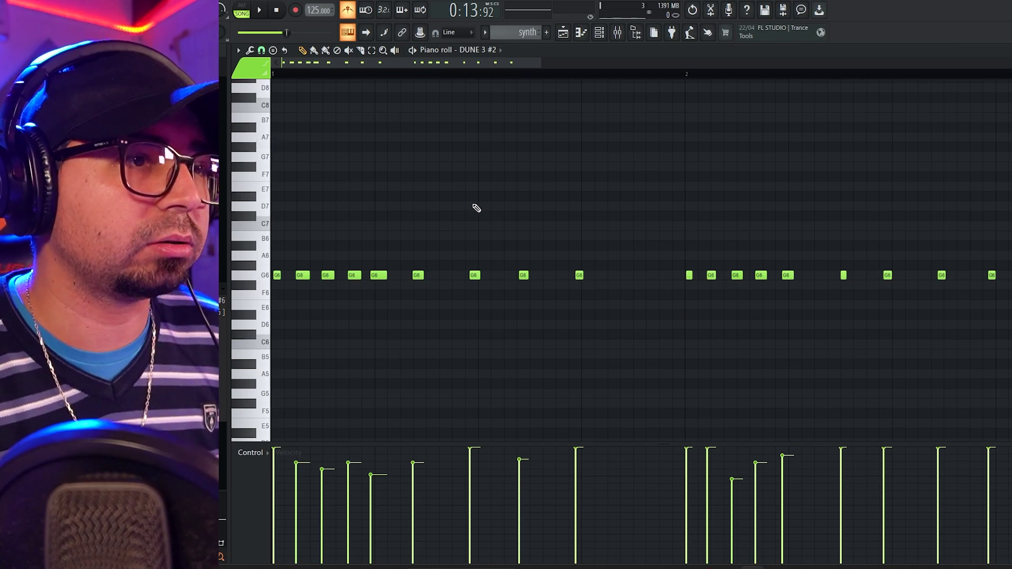
key(space)
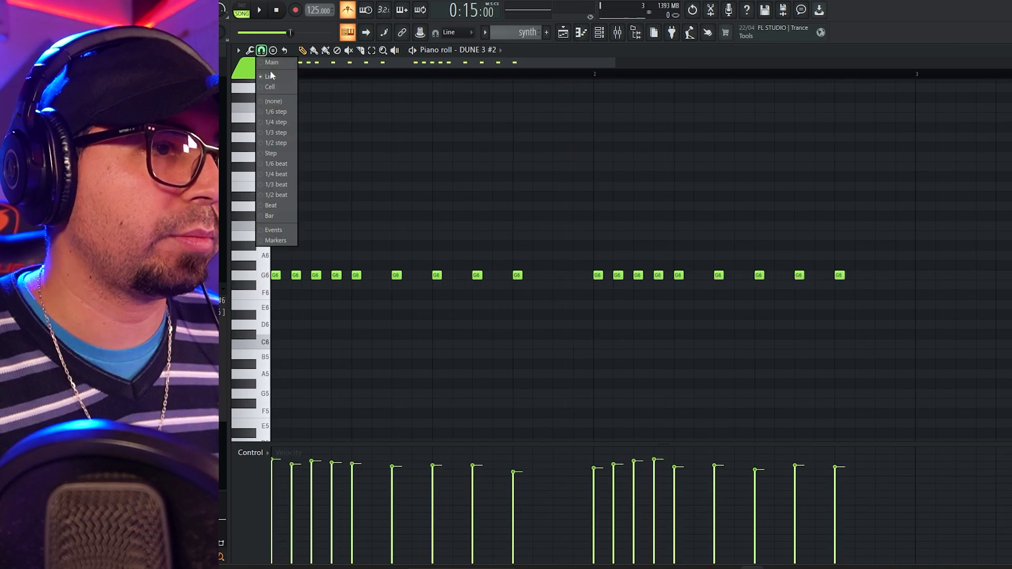
Set the piano roll snap to Line, add a G6 note near the end of both bars, and raise the two notes before each to G7
click(270, 71)
click(560, 277)
drag(530, 242, 463, 298)
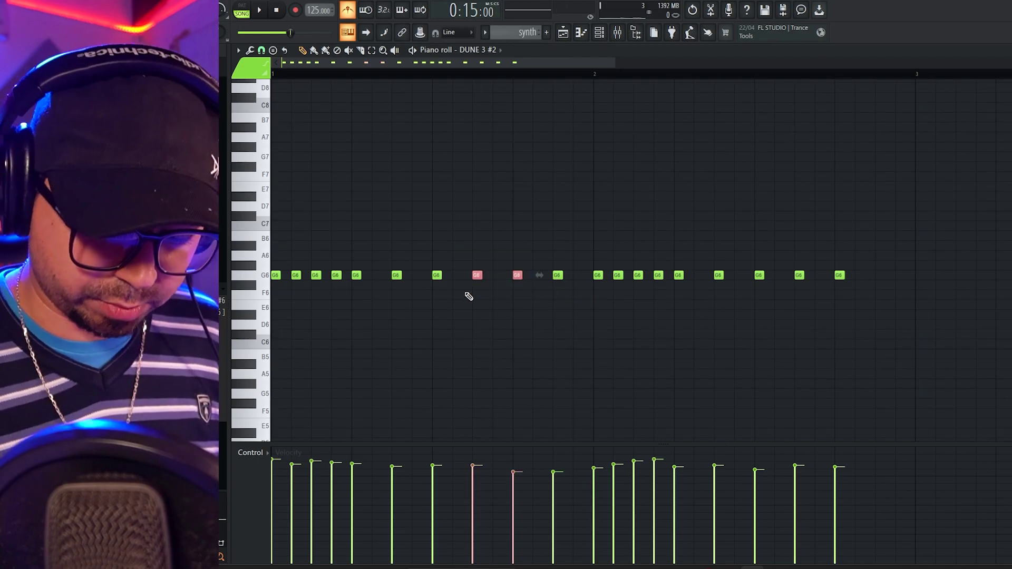
key(ctrl+Up)
click(877, 280)
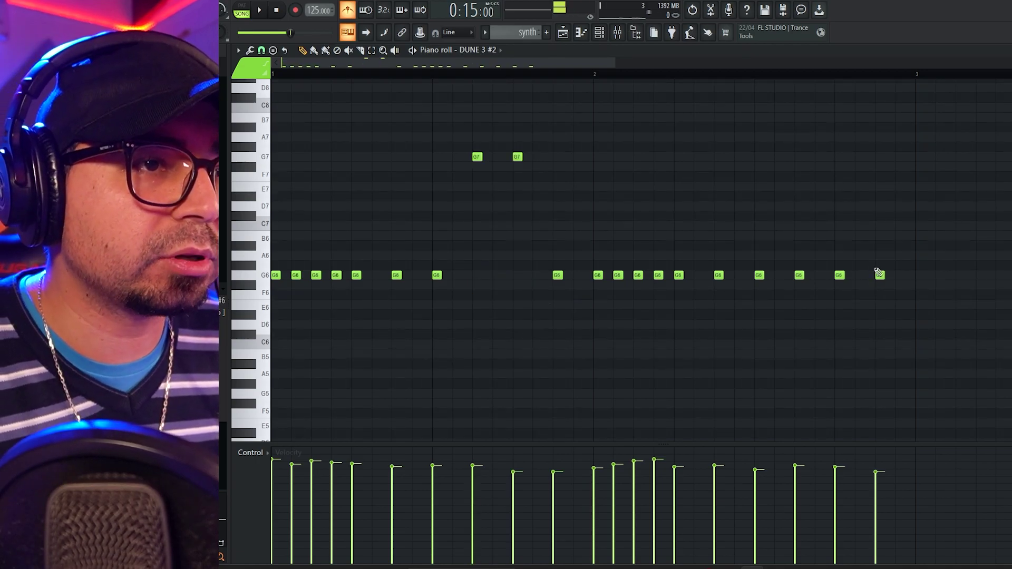
drag(848, 255, 797, 299)
key(ctrl+Up)
Lower the two G7 notes in the first bar of the synth pattern back to G6
drag(640, 154, 416, 238)
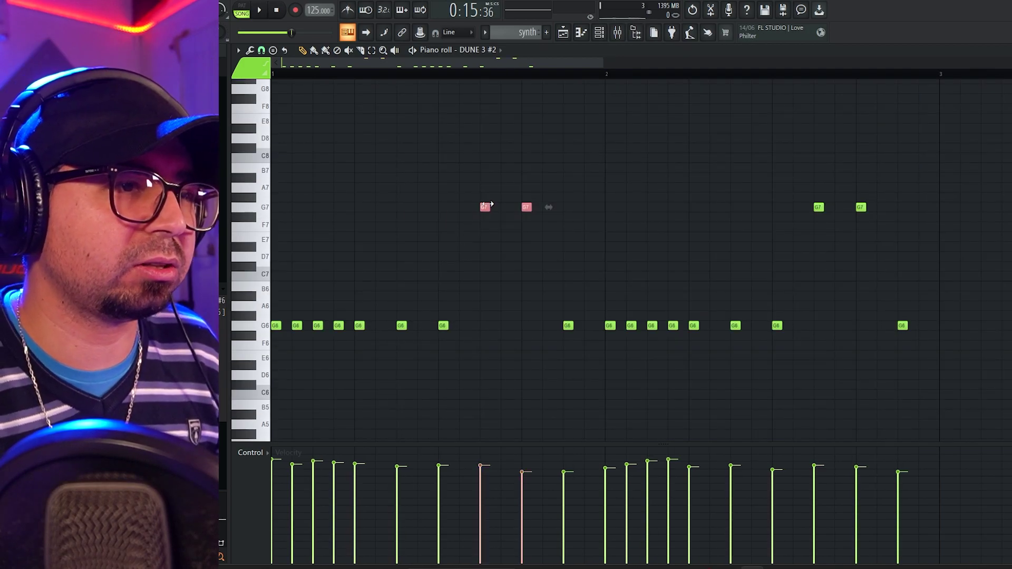
drag(482, 209, 478, 326)
key(ctrl+d)
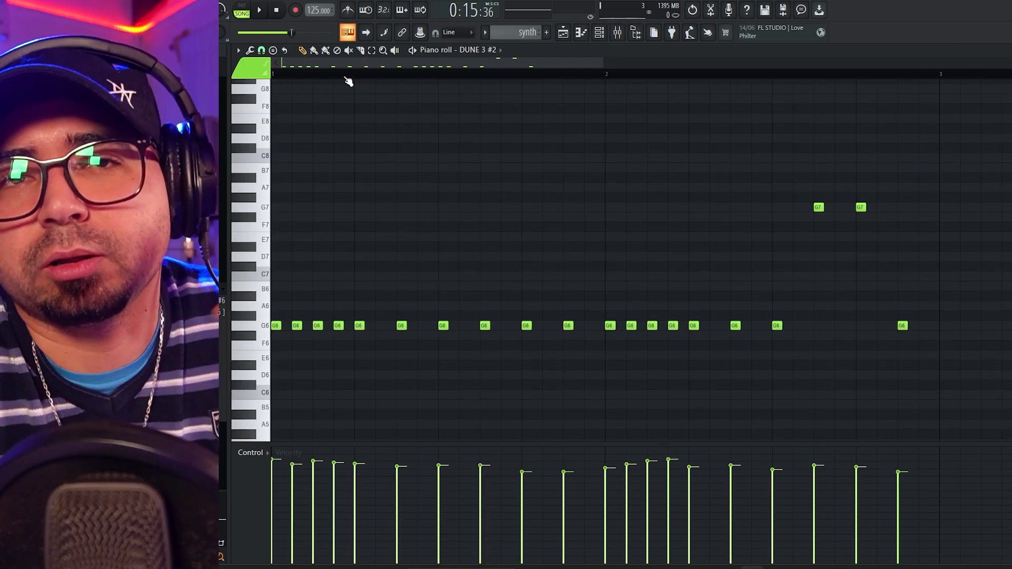
Place the Impact_High_03 - Part_1 sample on track 11 at bar 9 of the playlist and lower its clip volume to about -6.5 dB
click(563, 33)
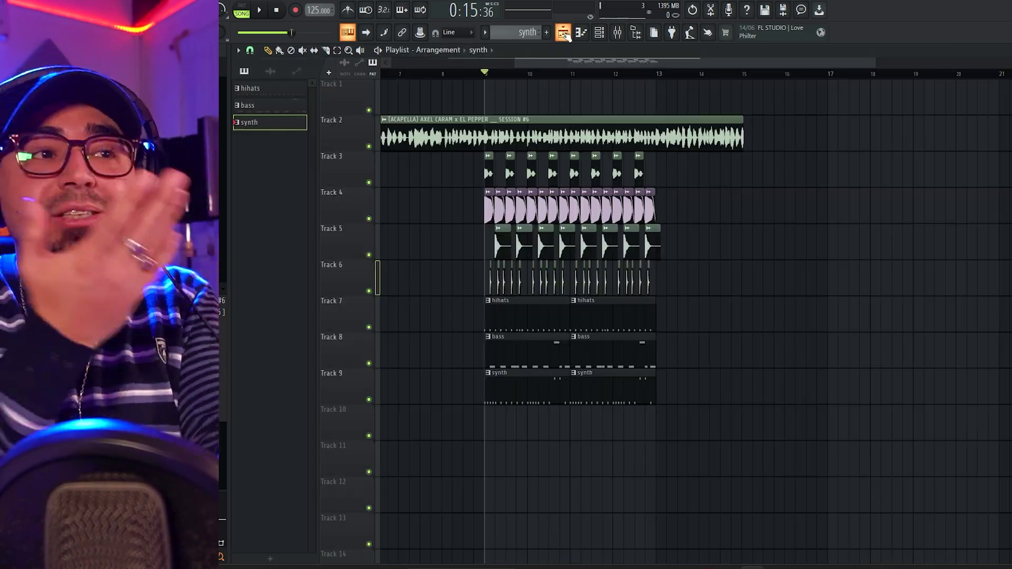
scroll(527, 445, up, 3)
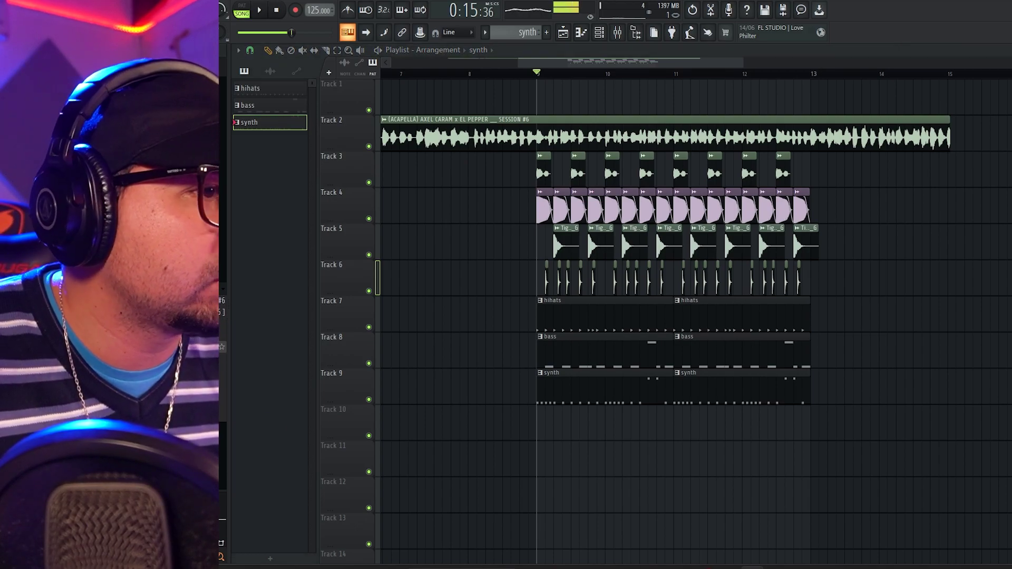
drag(158, 346, 565, 461)
drag(648, 470, 622, 471)
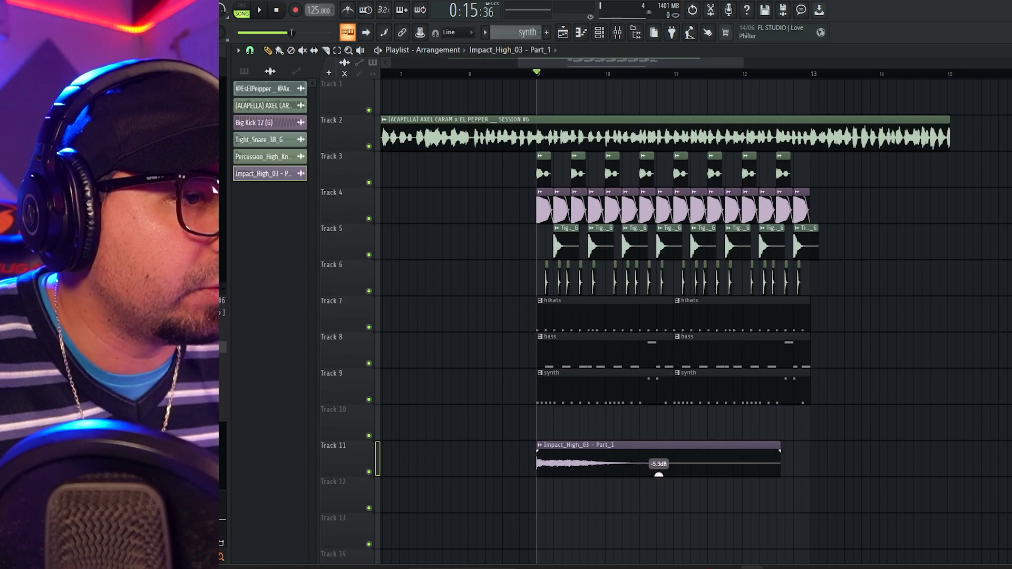
Copy the whole row of kick clips on track 4 so the copy starts at bar 4
scroll(549, 294, left, 3)
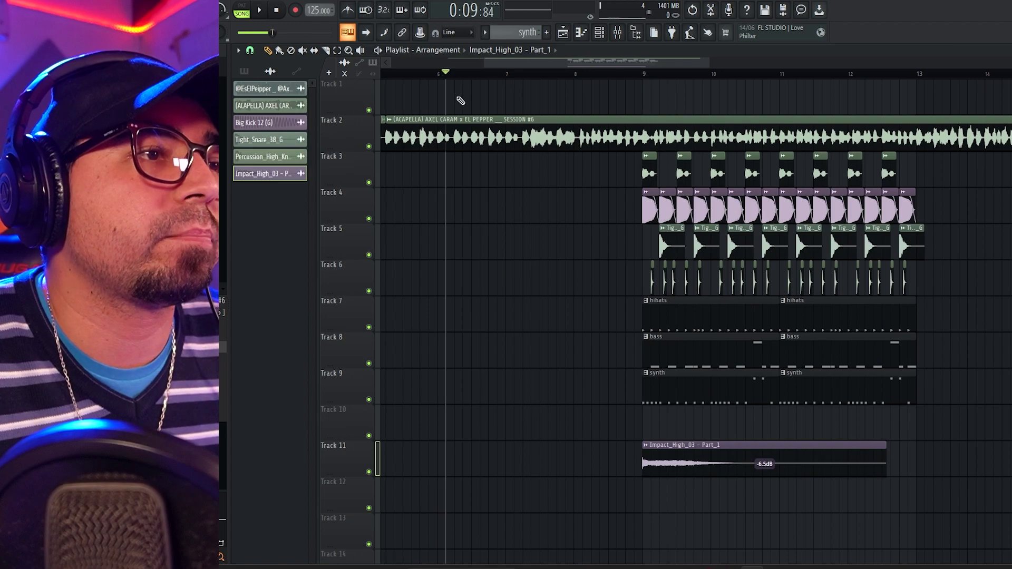
scroll(491, 210, left, 1)
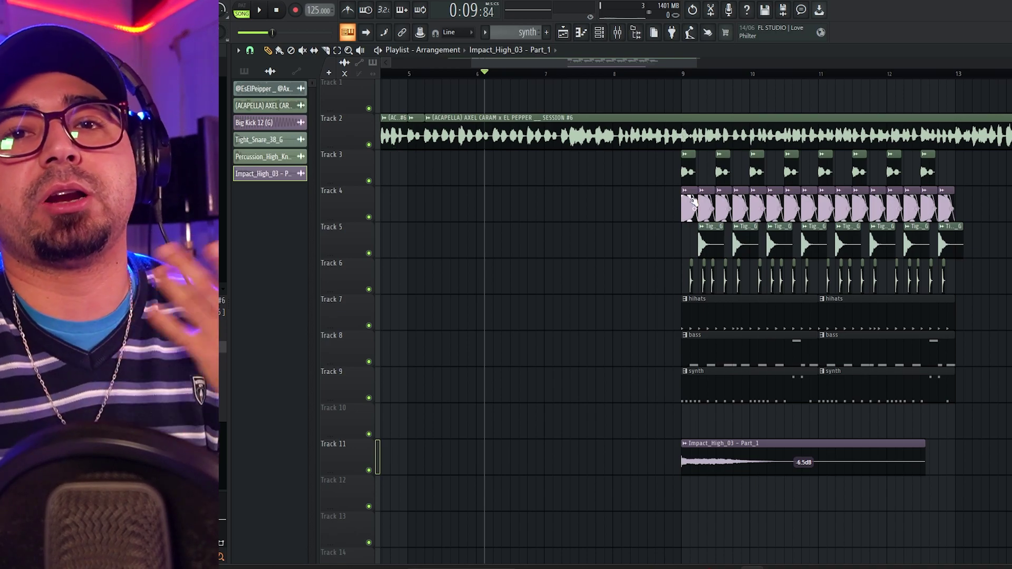
drag(979, 220, 687, 207)
drag(687, 208, 490, 207)
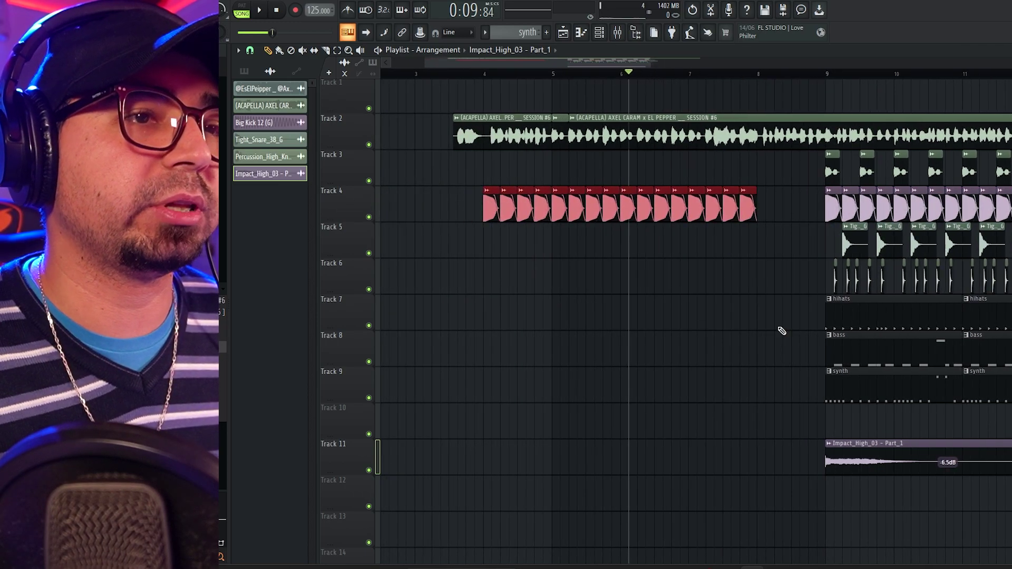
Place the hihats pattern on track 7 and the bass pattern on track 8, each at bars 4 and 6
drag(757, 326, 719, 324)
click(804, 318)
click(463, 321)
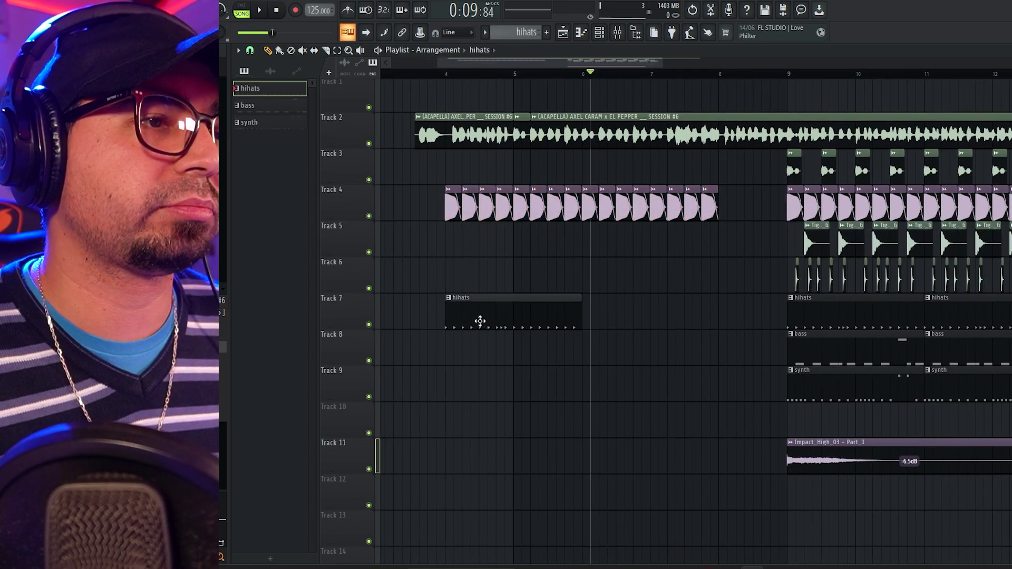
click(590, 320)
click(804, 354)
click(449, 358)
click(612, 356)
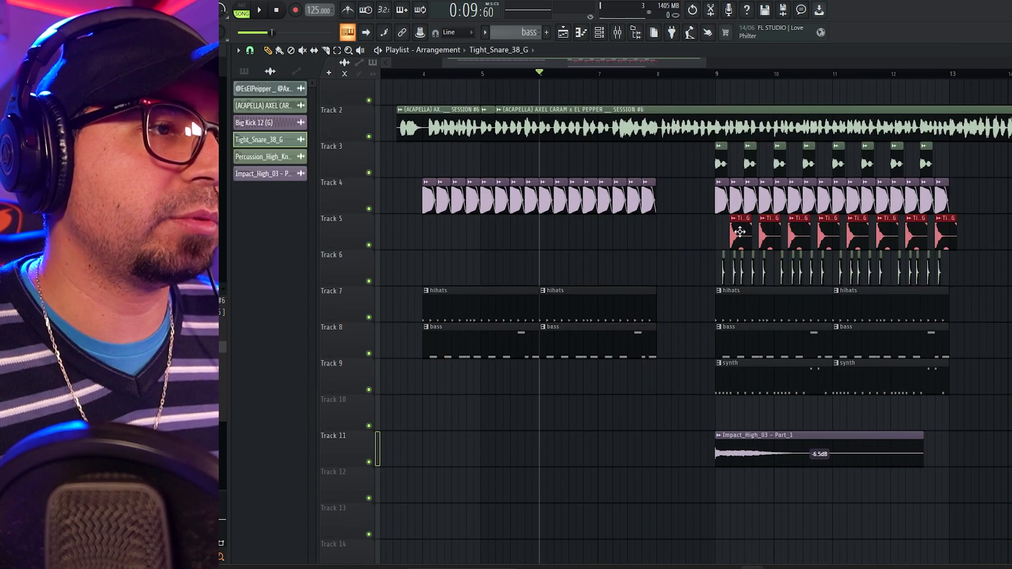
Copy the row of snare clips on track 5 back to bar 4 and add a fill of extra, increasingly close snare hits between bars 8 and 9
shift+drag(740, 232, 449, 254)
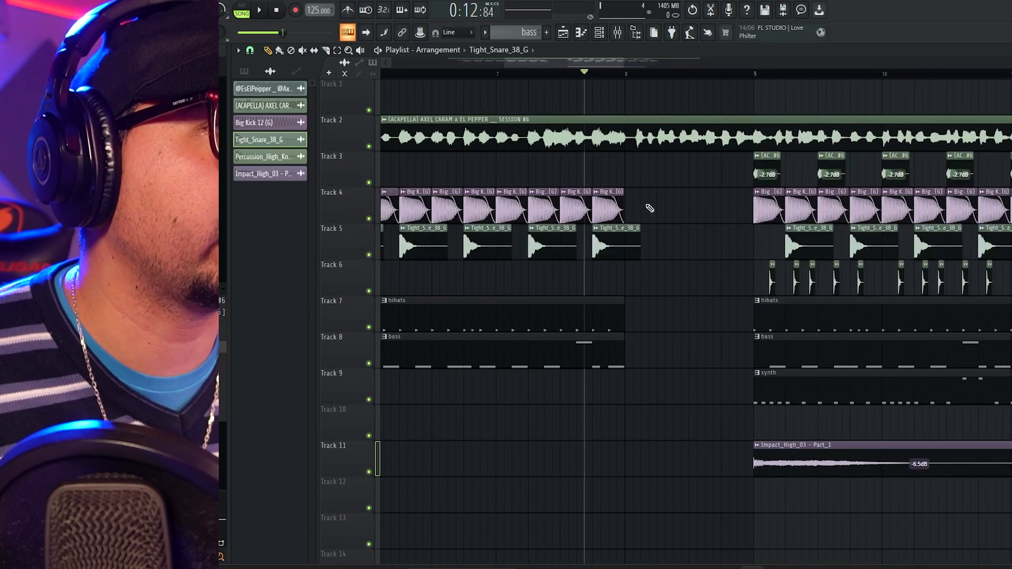
scroll(650, 209, up, 4)
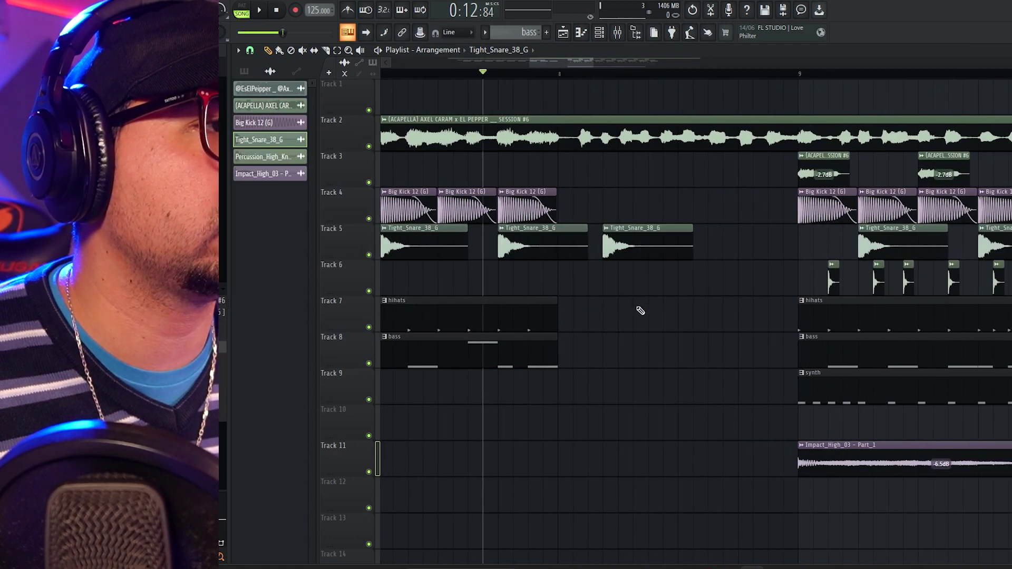
scroll(637, 248, up, 2)
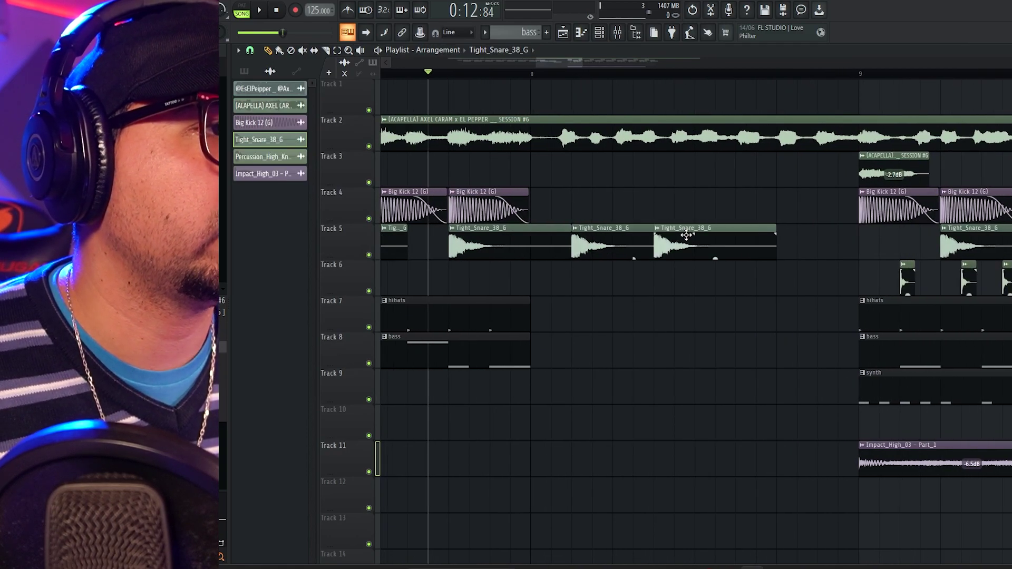
scroll(706, 276, right, 1)
drag(648, 279, 708, 240)
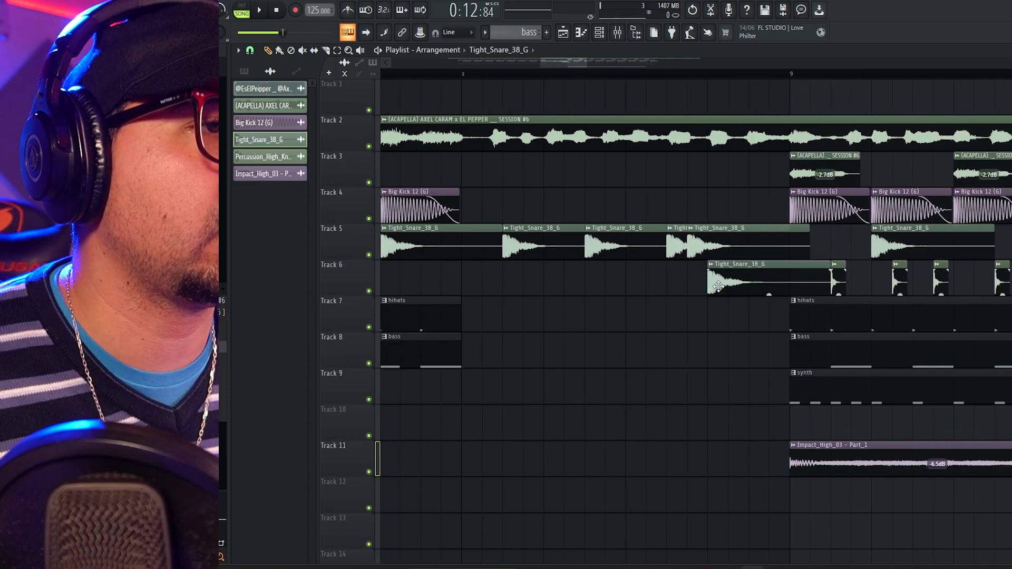
drag(771, 281, 771, 244)
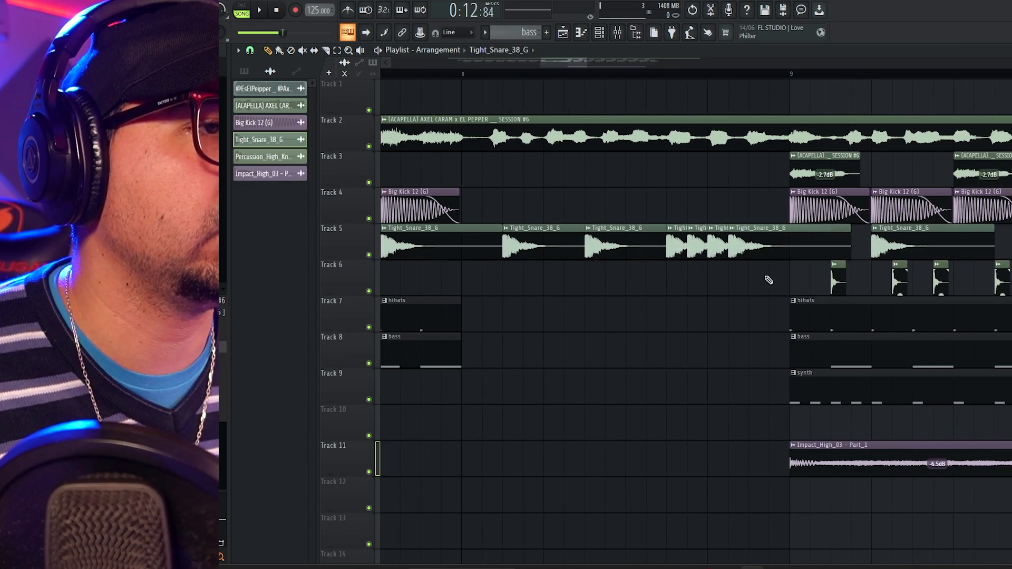
Lower the clip volumes of the snare fill between bars 8 and 9, setting its first two hits to -2.4 dB and -2.2 dB
scroll(753, 304, down, 2)
scroll(759, 280, up, 3)
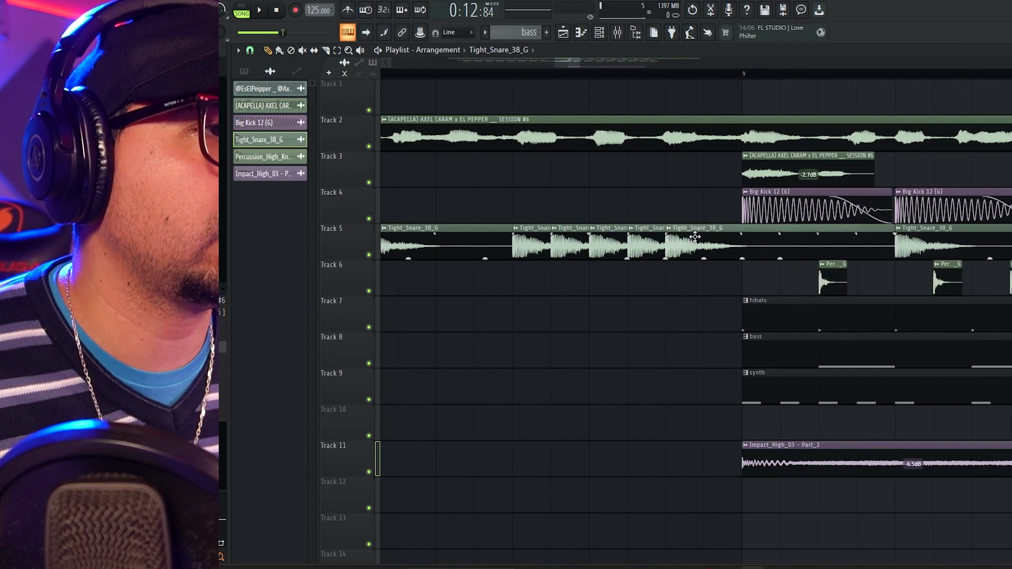
scroll(694, 237, down, 2)
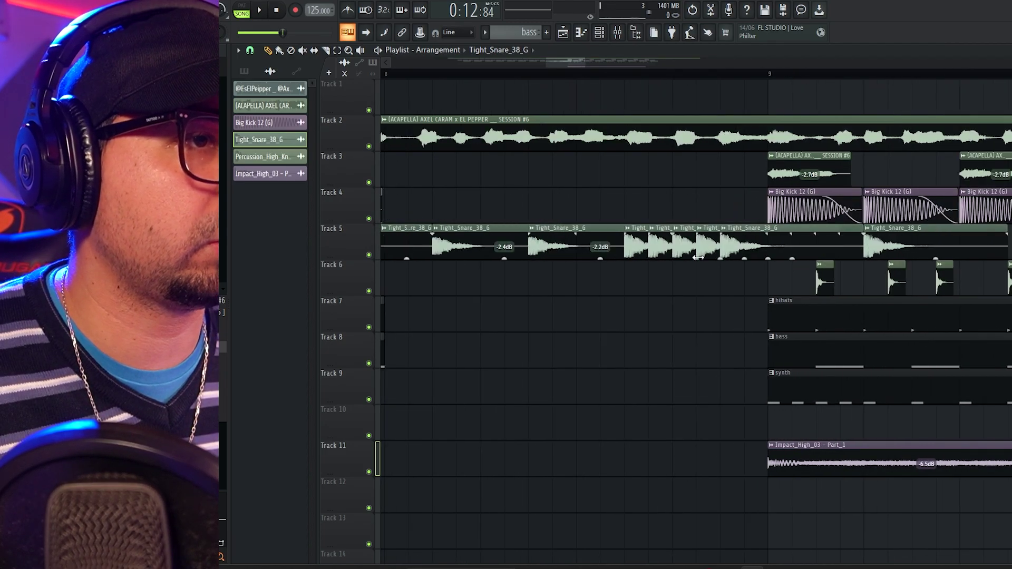
Place Medium_Sweep_09 on track 6 leading into bar 9 at -4.8 dB, and Impact_Low_01 on track 9 peaking around bar 8 at -3.1 dB
scroll(611, 269, down, 3)
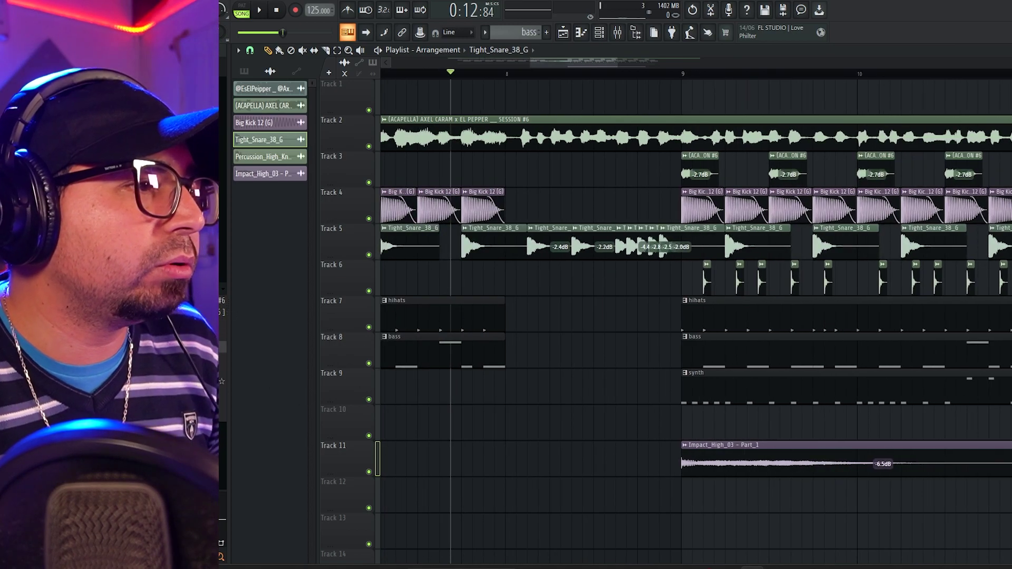
drag(180, 370, 499, 402)
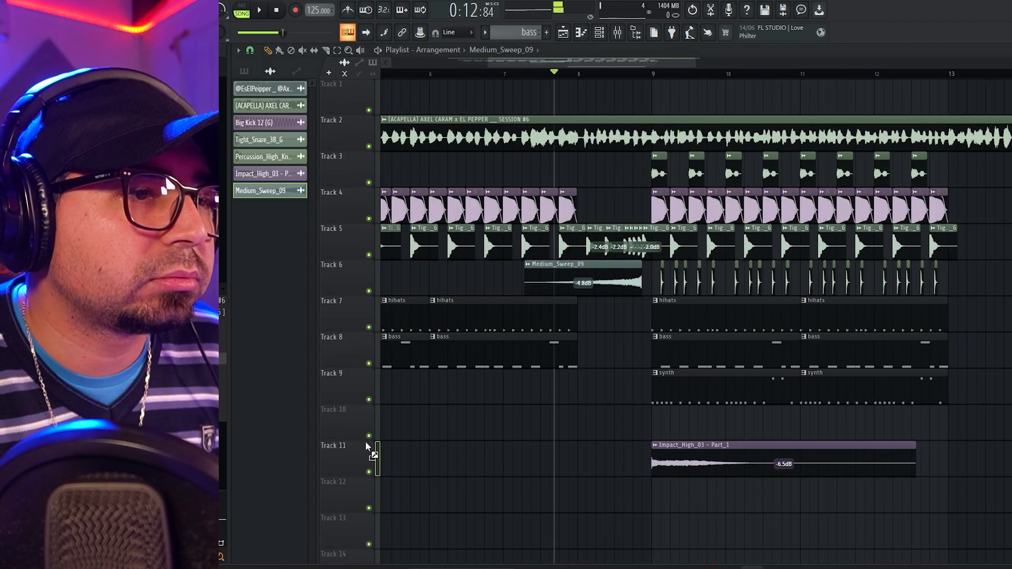
drag(367, 446, 633, 383)
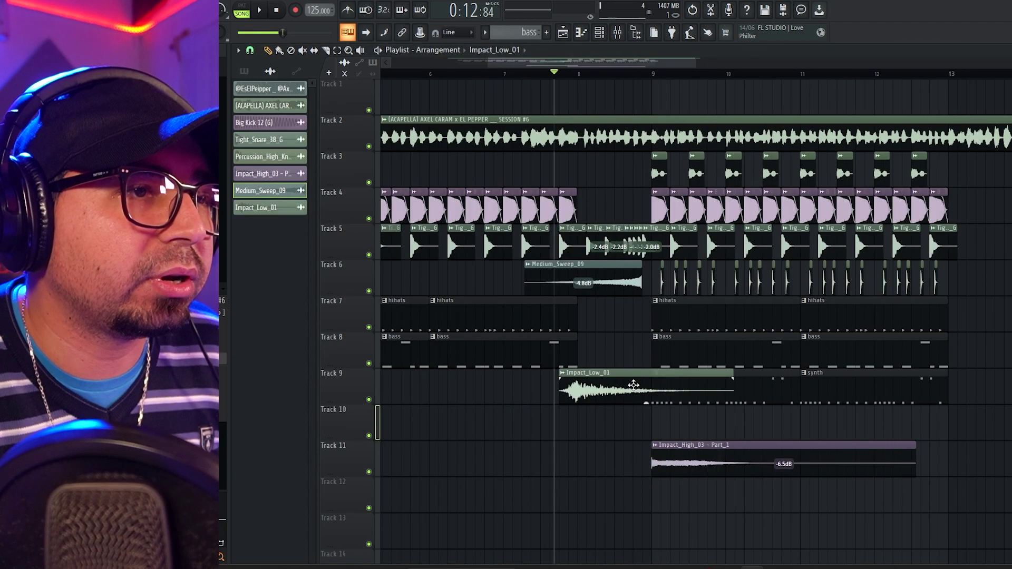
scroll(590, 408, up, 7)
scroll(580, 425, down, 6)
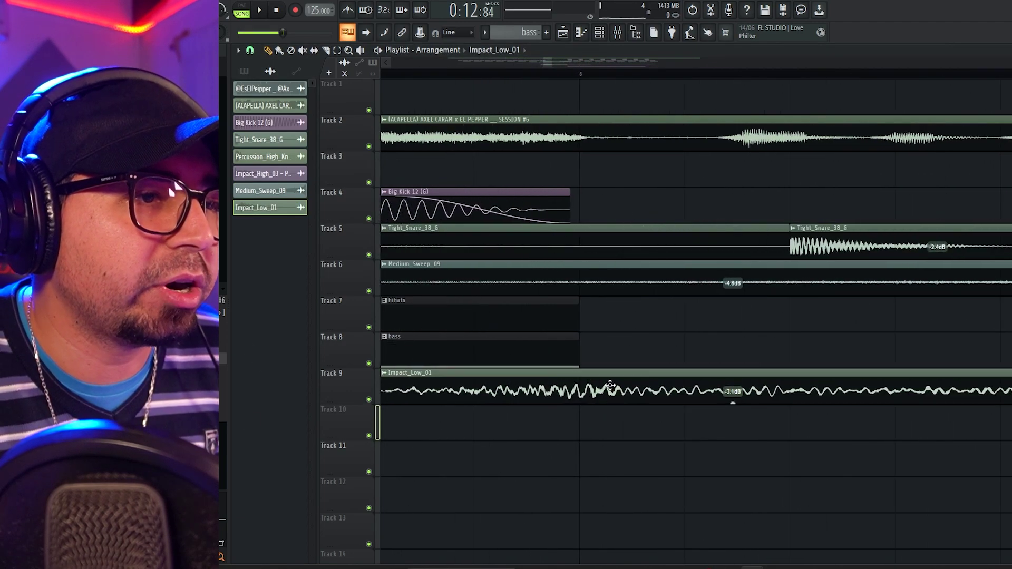
scroll(685, 450, down, 6)
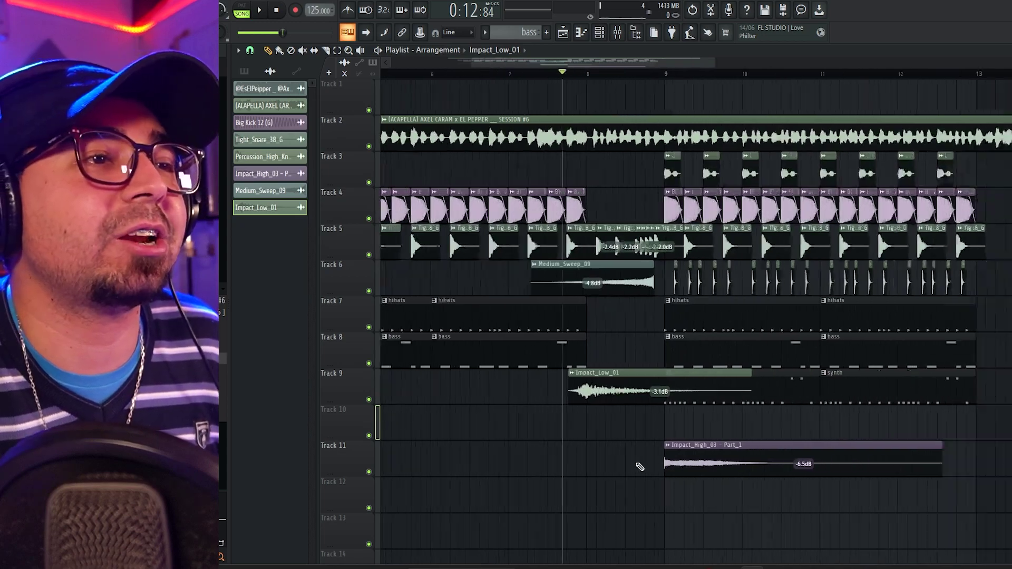
Move the playback position to about the middle of bar 6 to review the transition into bar 9
click(551, 83)
drag(552, 80, 526, 85)
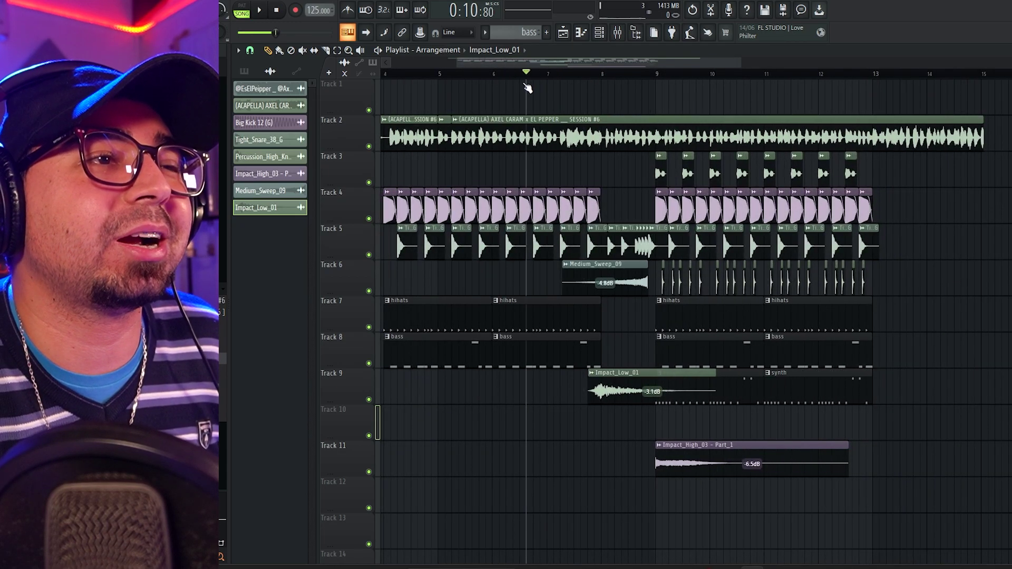
scroll(880, 327, up, 4)
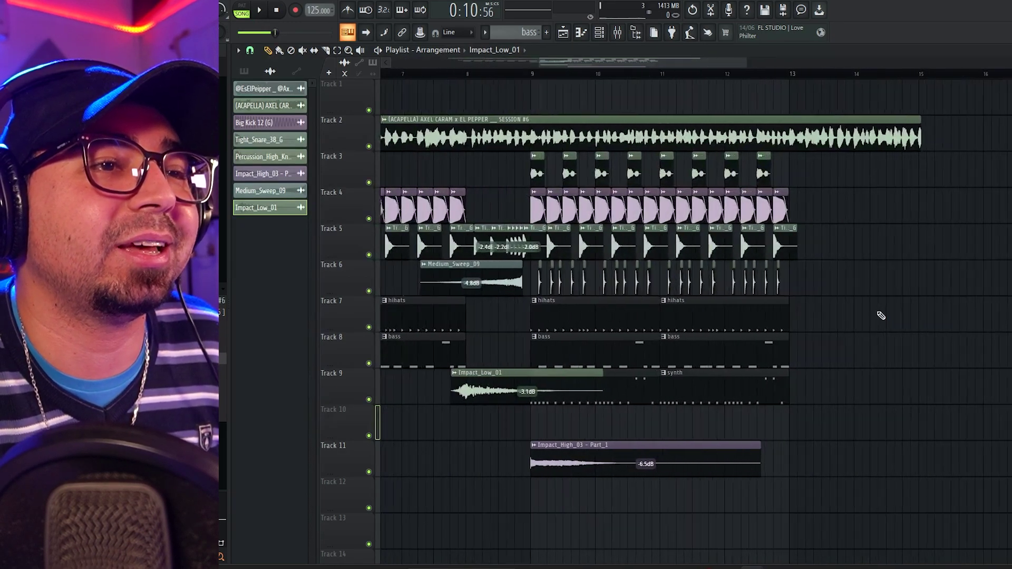